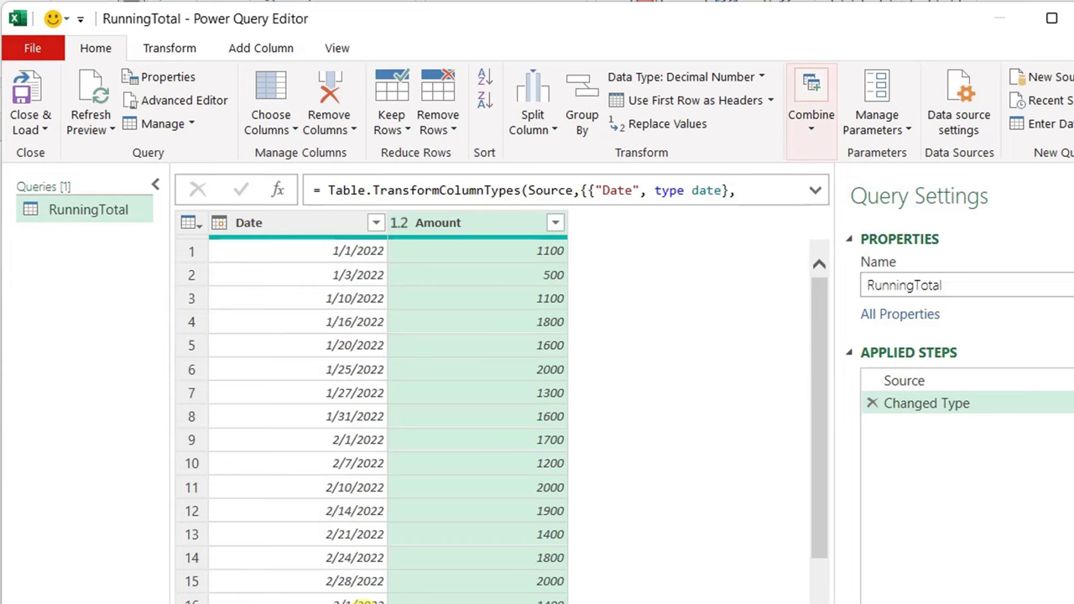
Sort the table by the Date column in ascending order and check the sorted rows
click(373, 225)
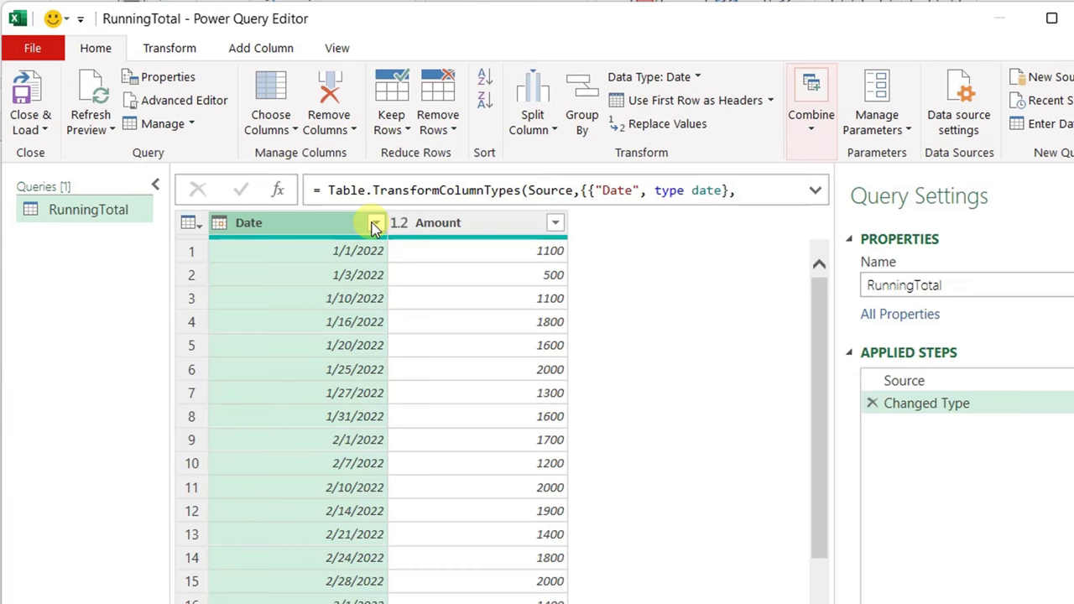
click(375, 225)
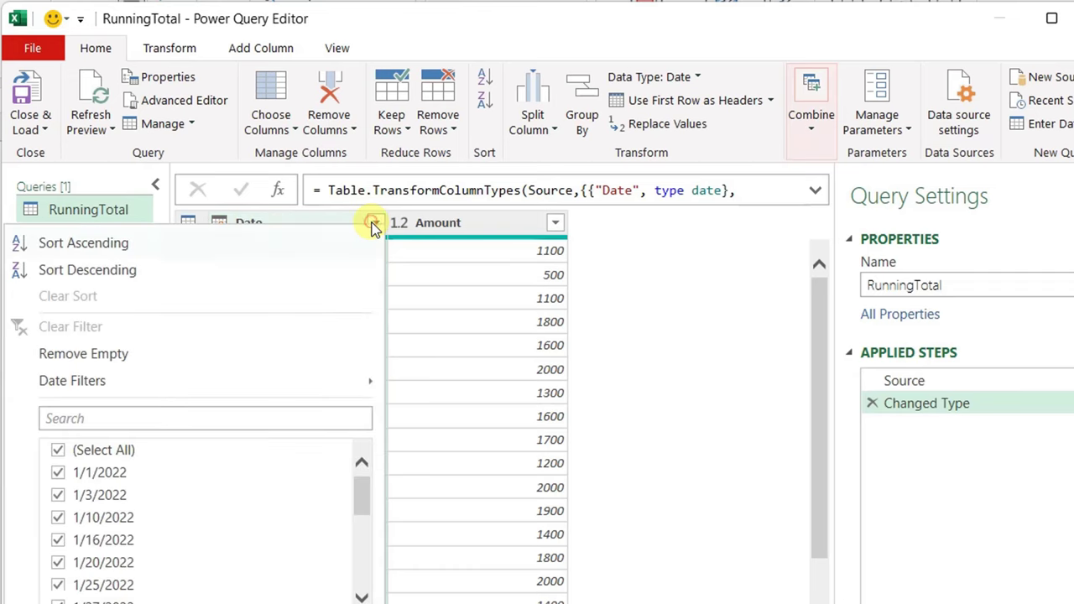
click(153, 243)
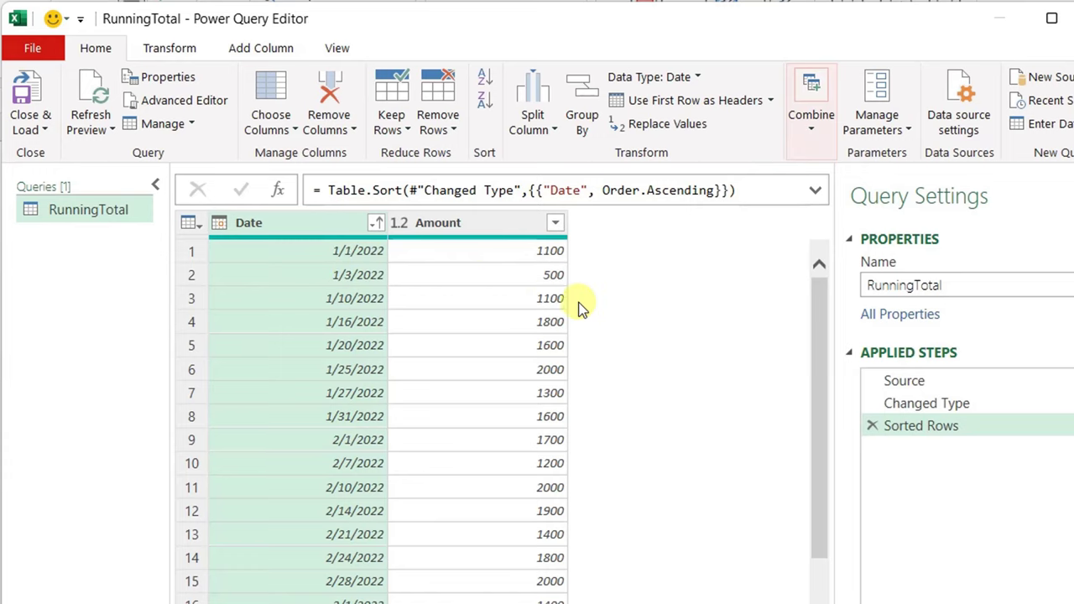
scroll(543, 428, down, 1)
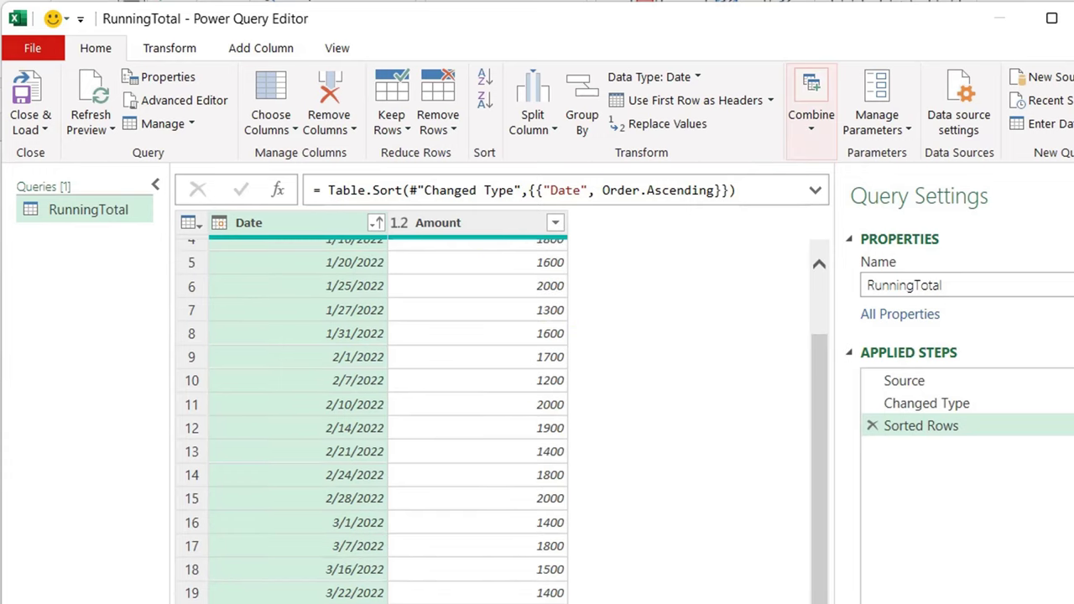
scroll(499, 531, up, 2)
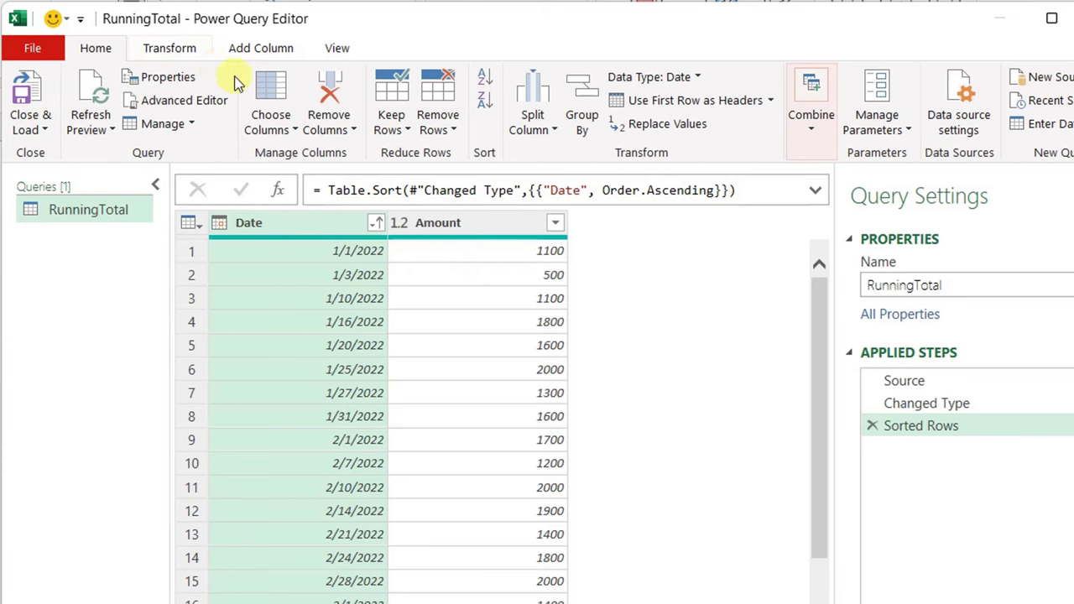
Add an index column starting from 1 and look over its rows
click(260, 48)
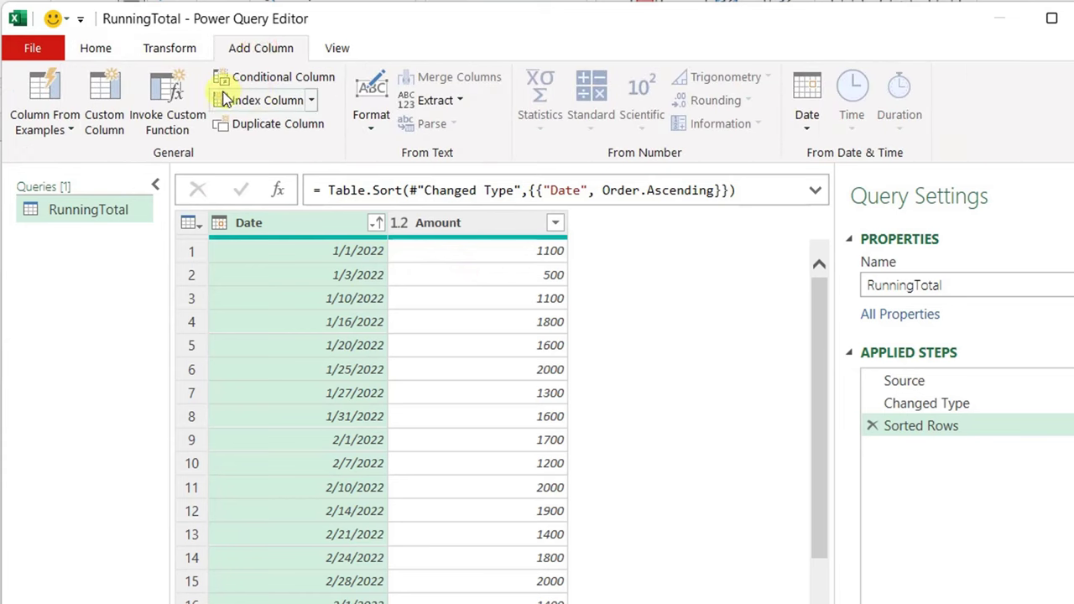
click(310, 101)
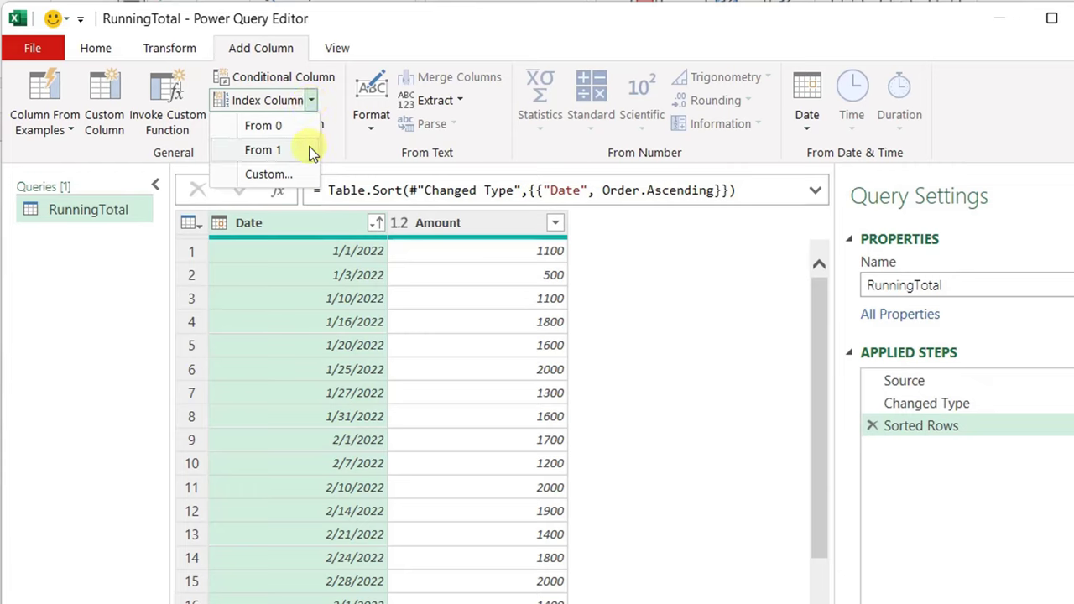
click(263, 150)
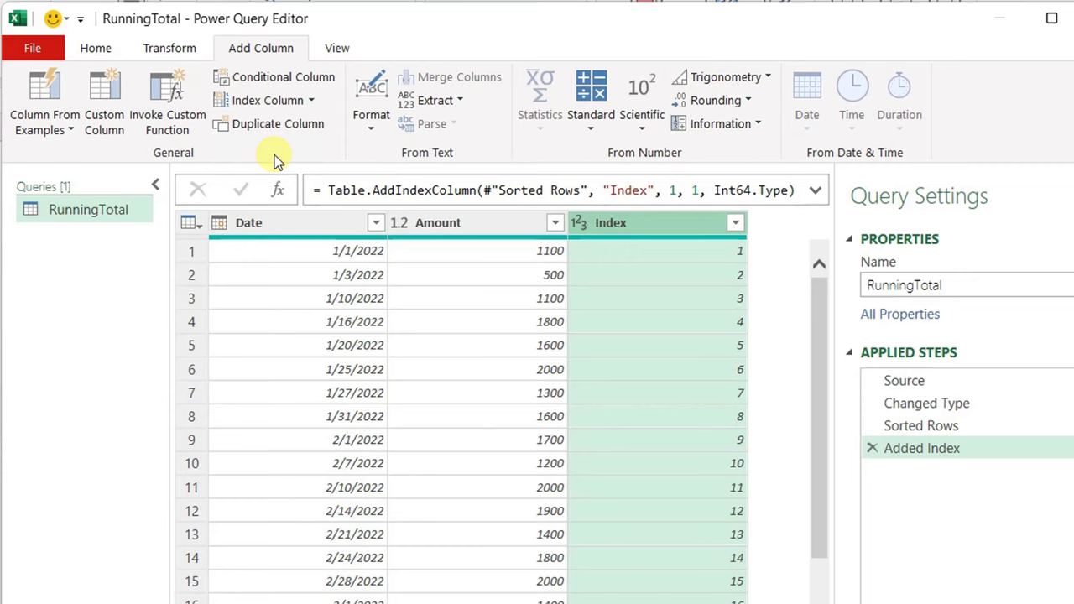
scroll(680, 359, down, 1)
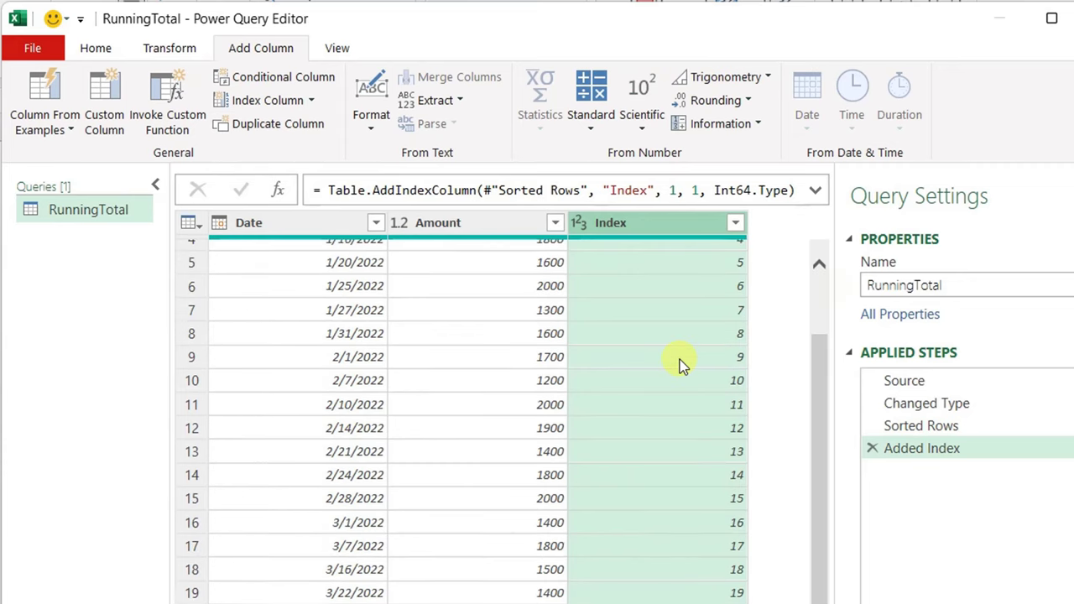
scroll(680, 359, up, 1)
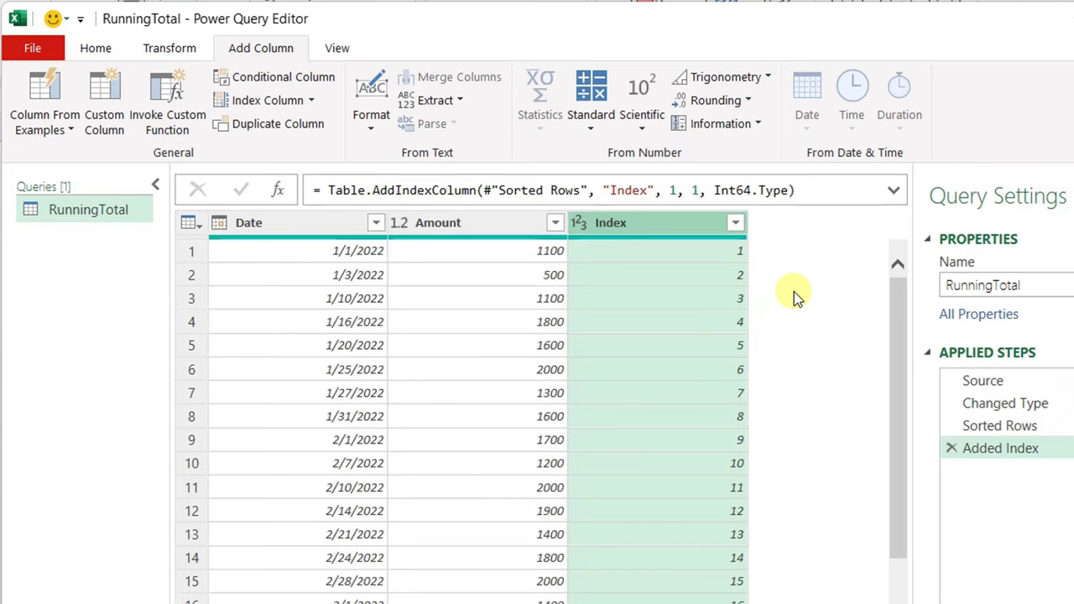
Add a custom column named RT with the formula = #"Added Index" and preview the nested table in its first row
click(108, 114)
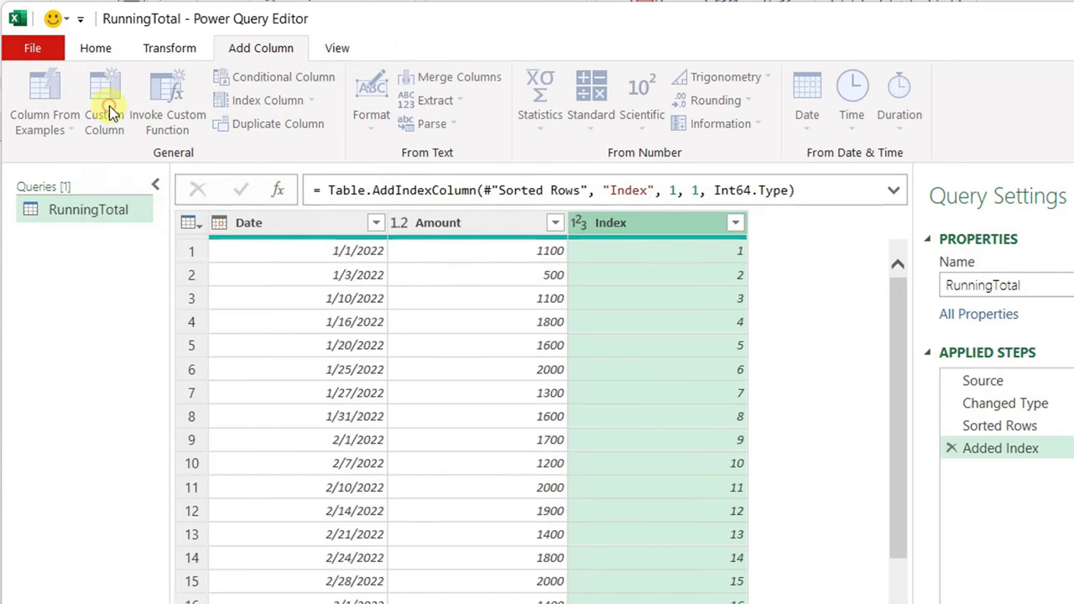
double_click(161, 222)
text(RT)
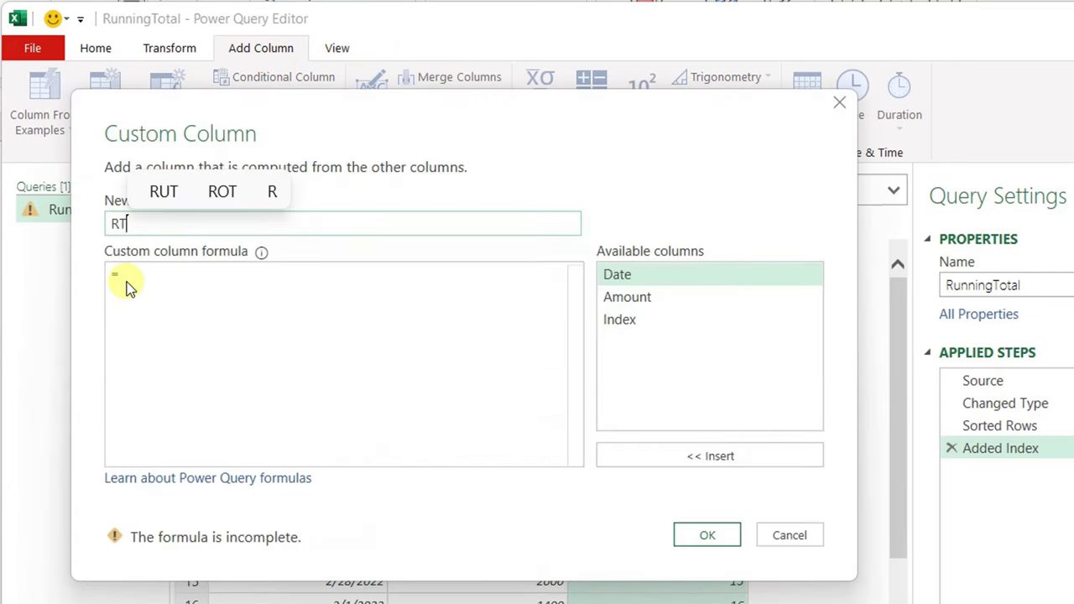
click(141, 277)
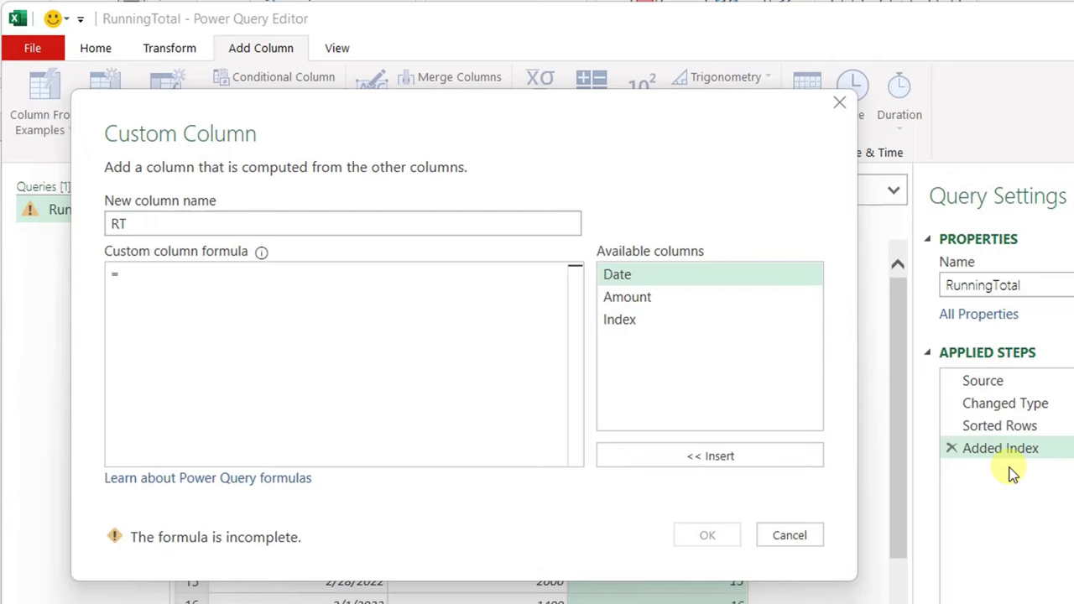
text(#)
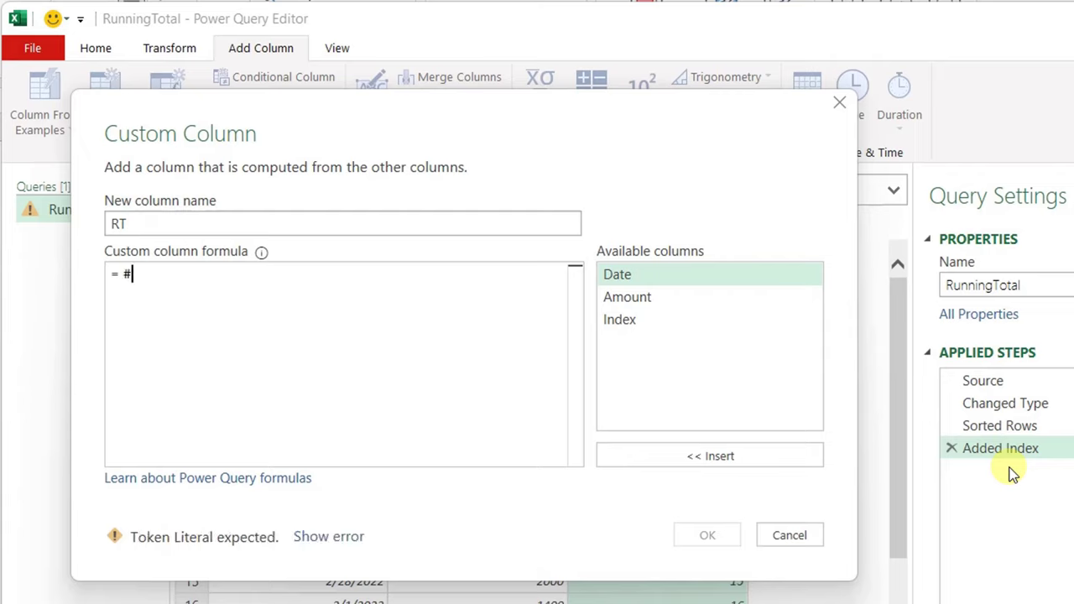
text("Added Index)
click(703, 533)
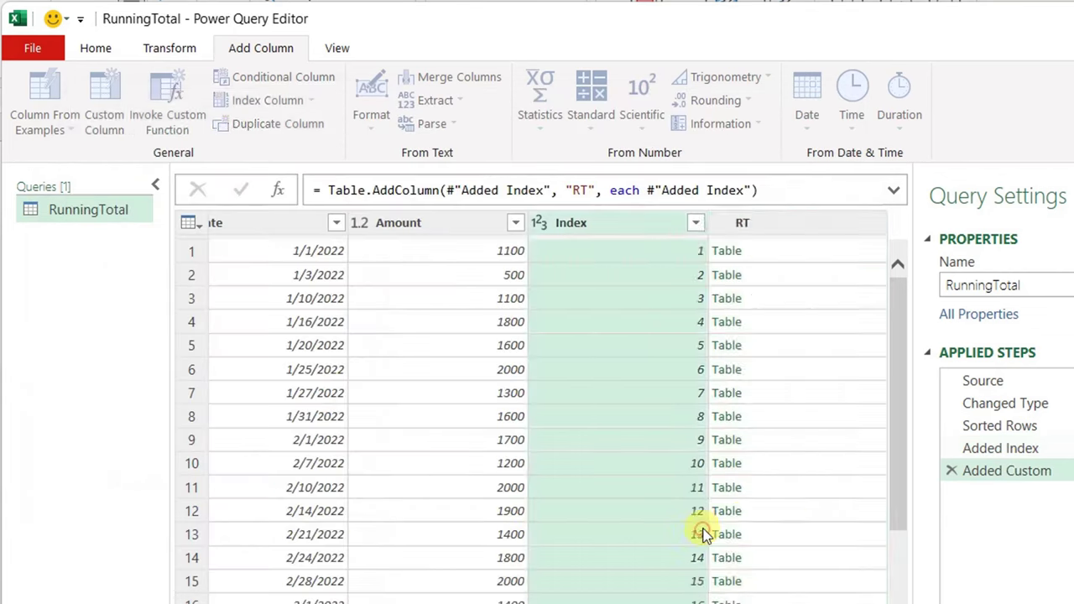
click(832, 251)
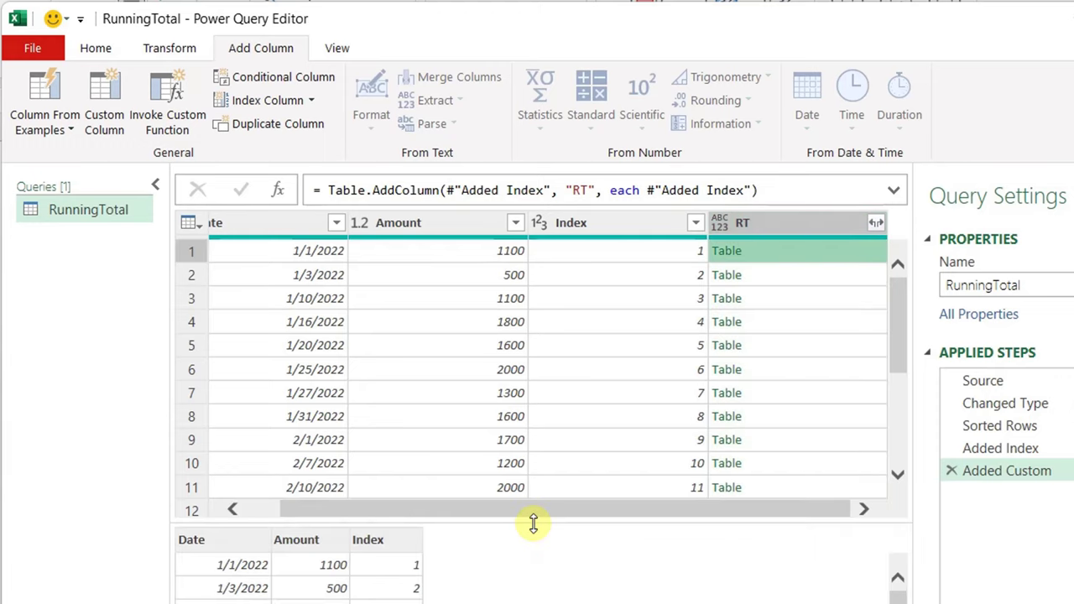
drag(533, 523, 532, 478)
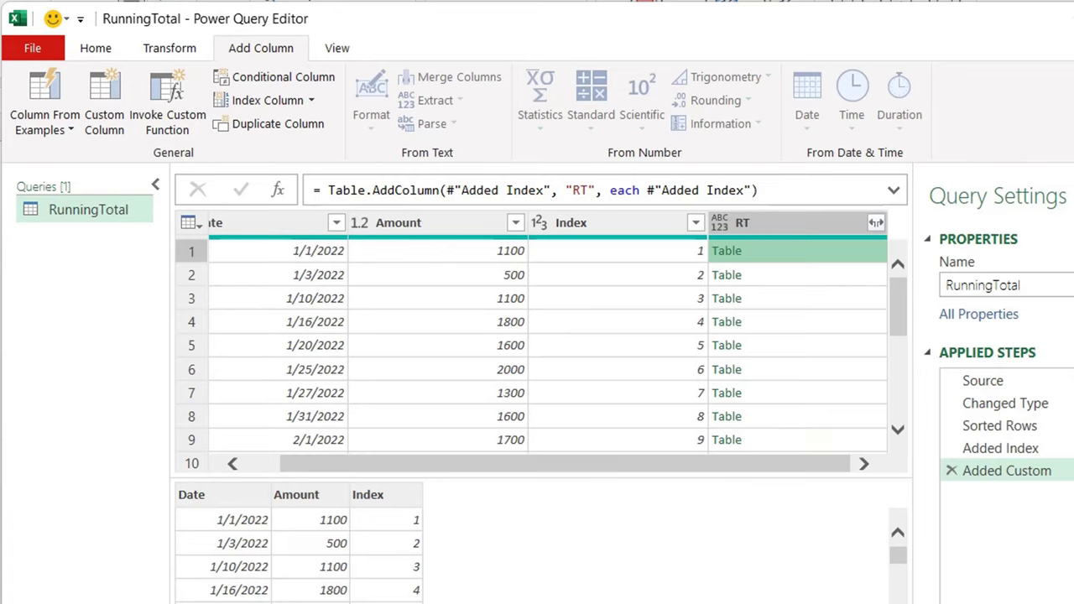
Edit the RT custom column so its formula reads = #"Added Index"[Amount]
click(1059, 471)
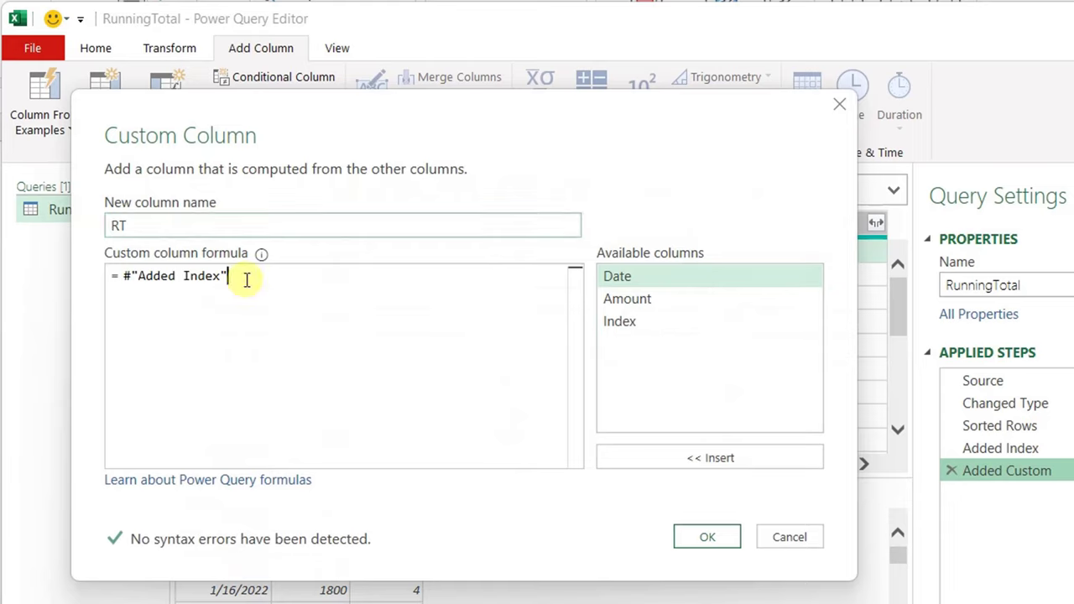
text([Amo)
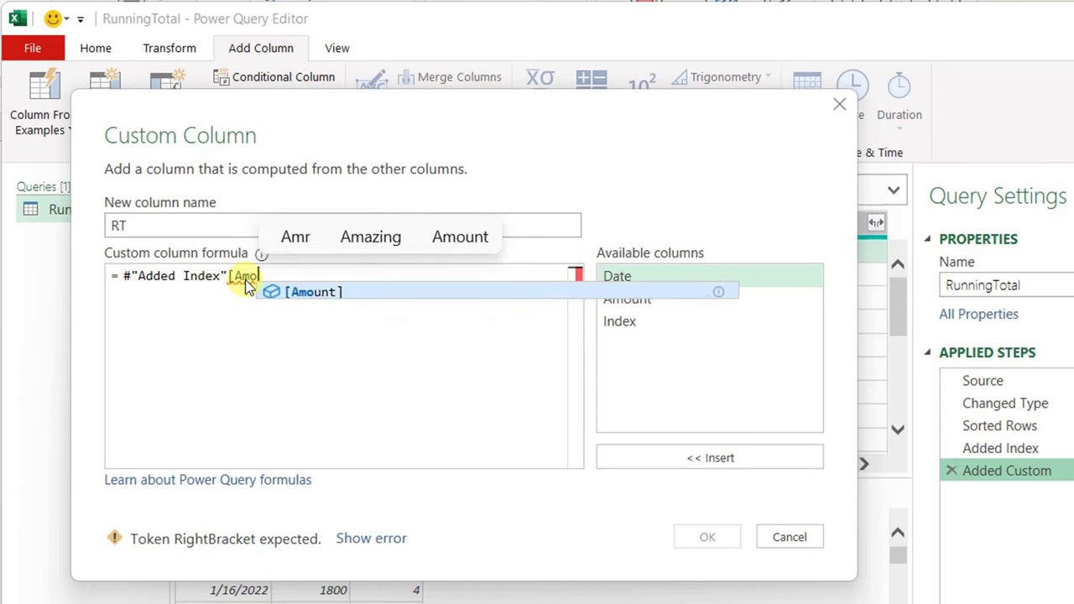
text(unt])
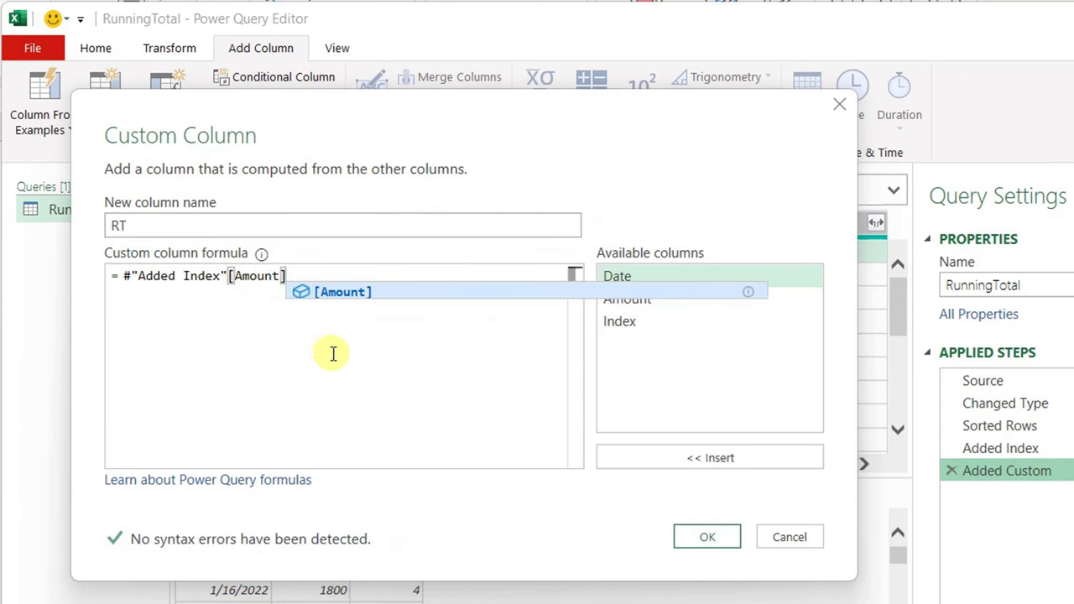
click(703, 541)
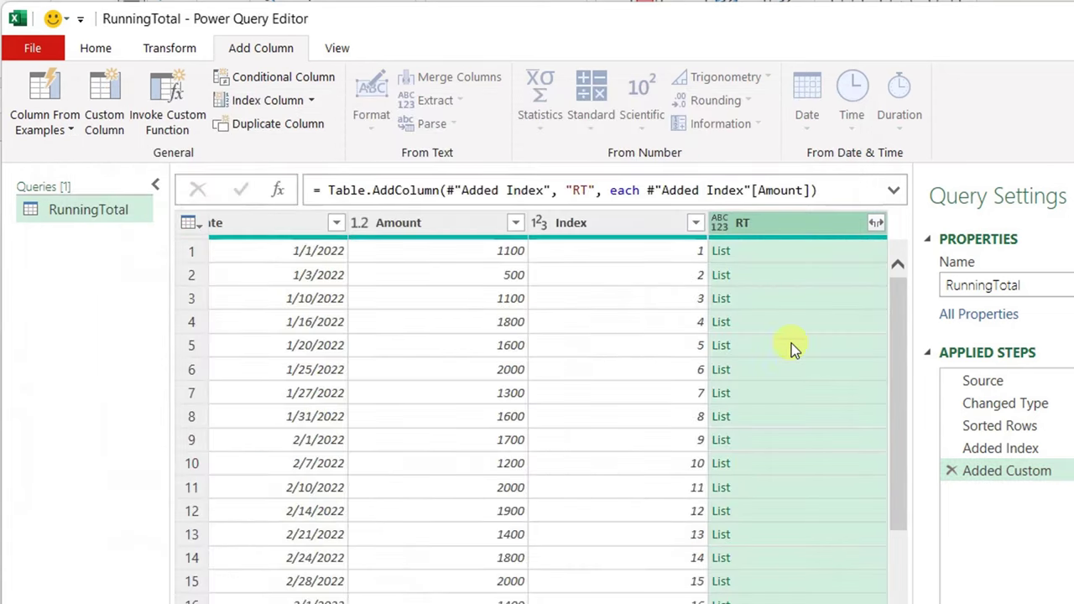
Preview the nested lists in the first three rows of the RT column to compare their contents
click(812, 256)
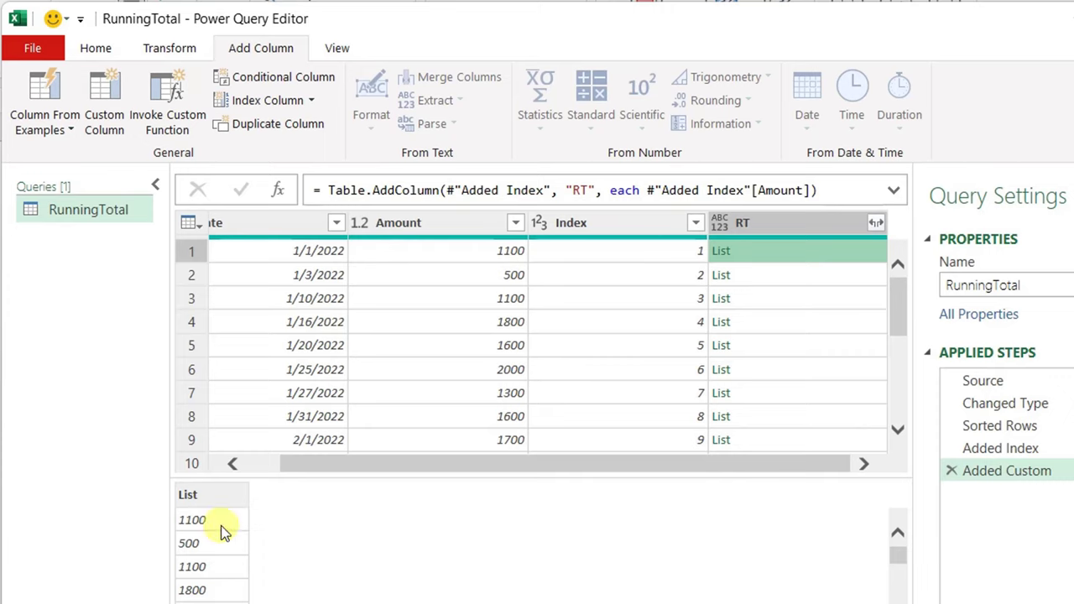
click(827, 277)
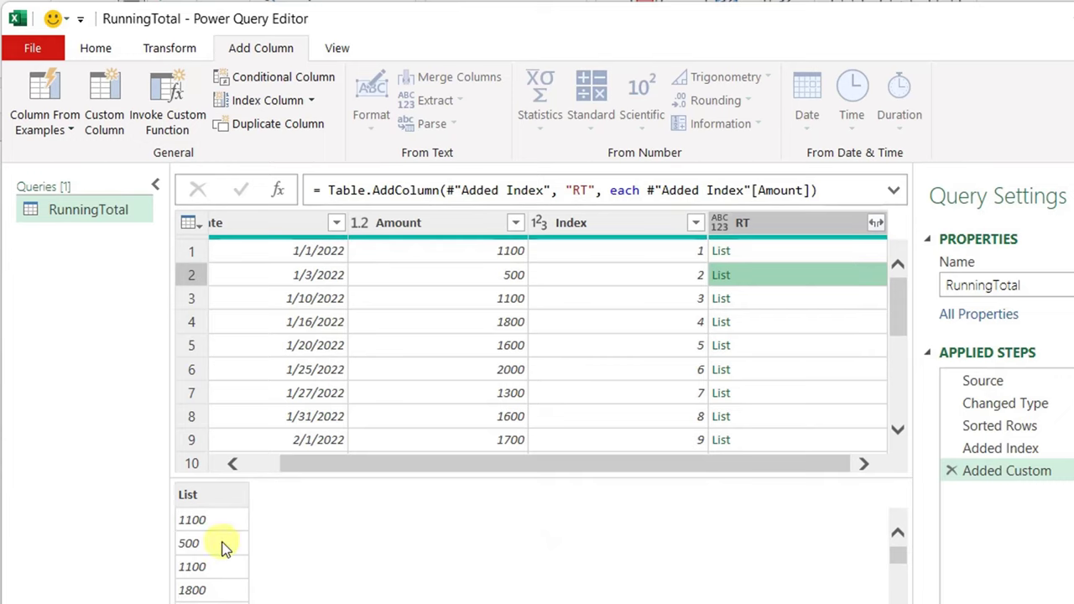
click(850, 300)
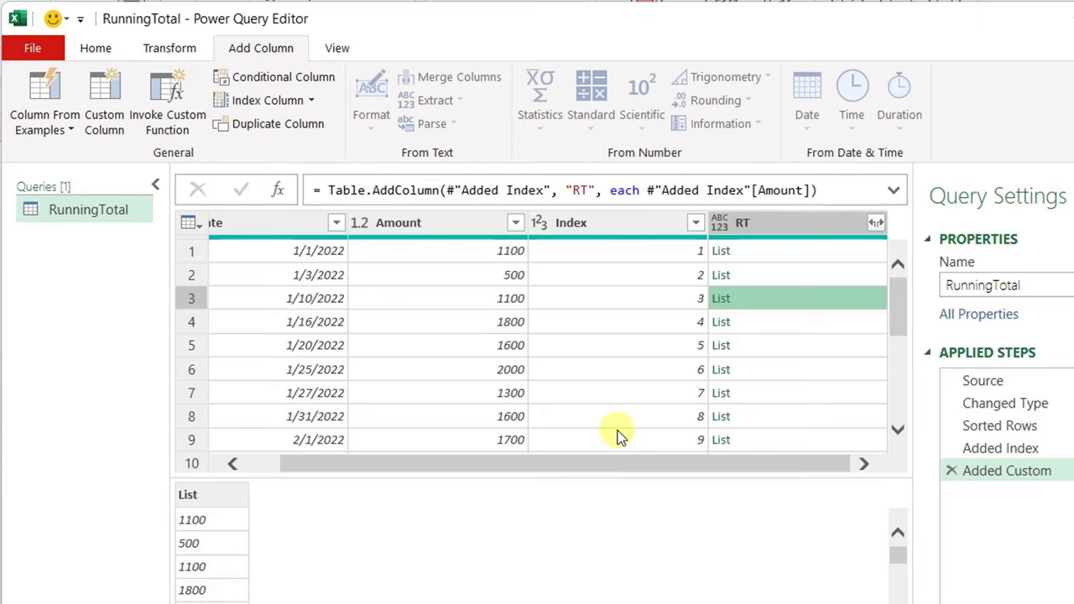
click(771, 251)
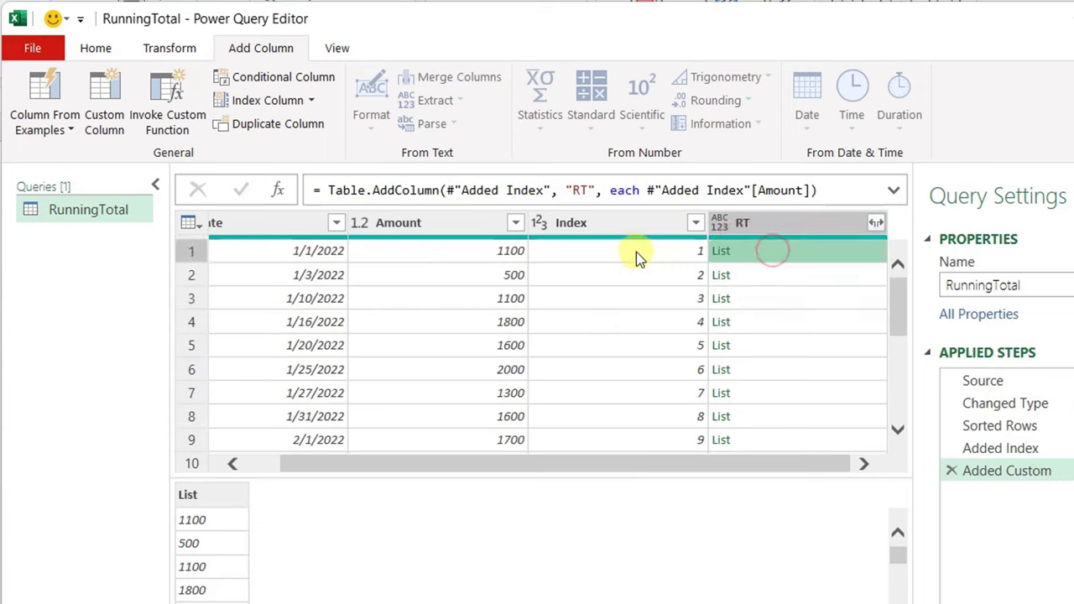
click(794, 277)
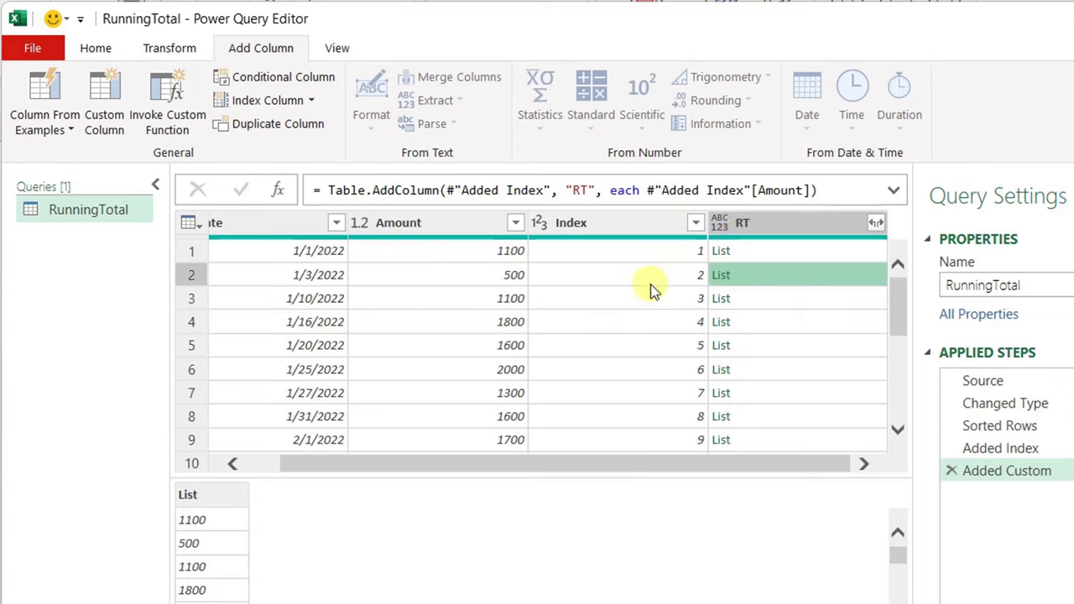
click(798, 301)
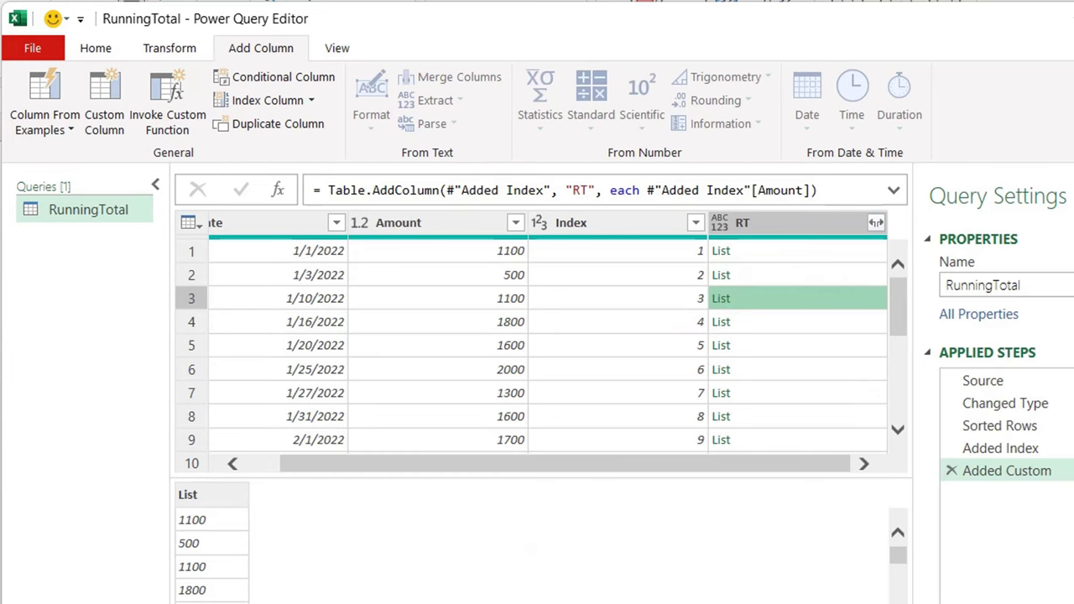
click(755, 222)
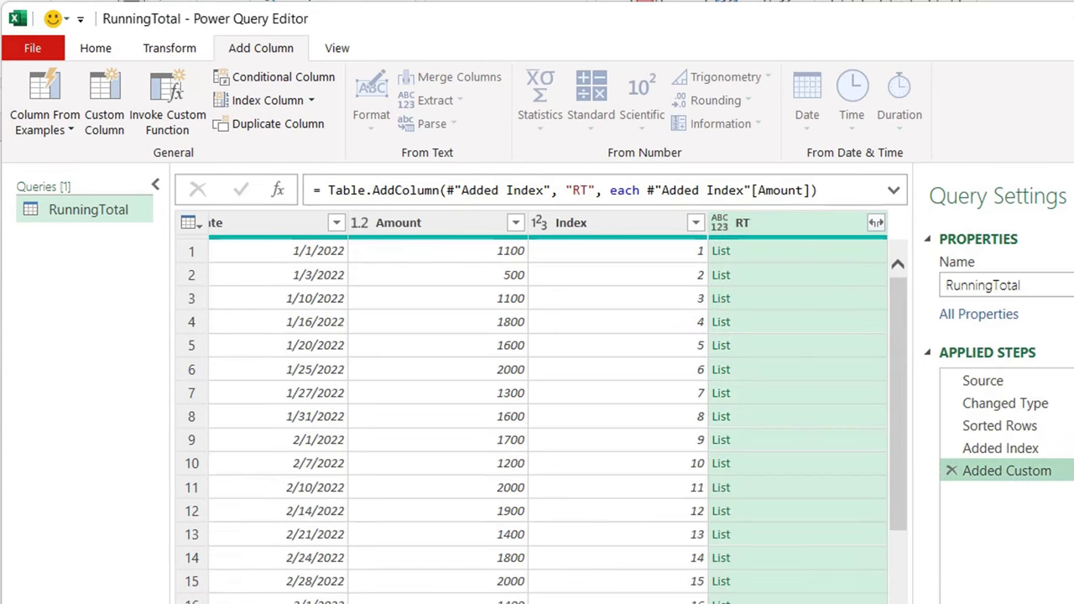
Change the RT column formula to = List.FirstN (#"Added Index"[Amount],[Index]) and preview the first row's list
click(1065, 471)
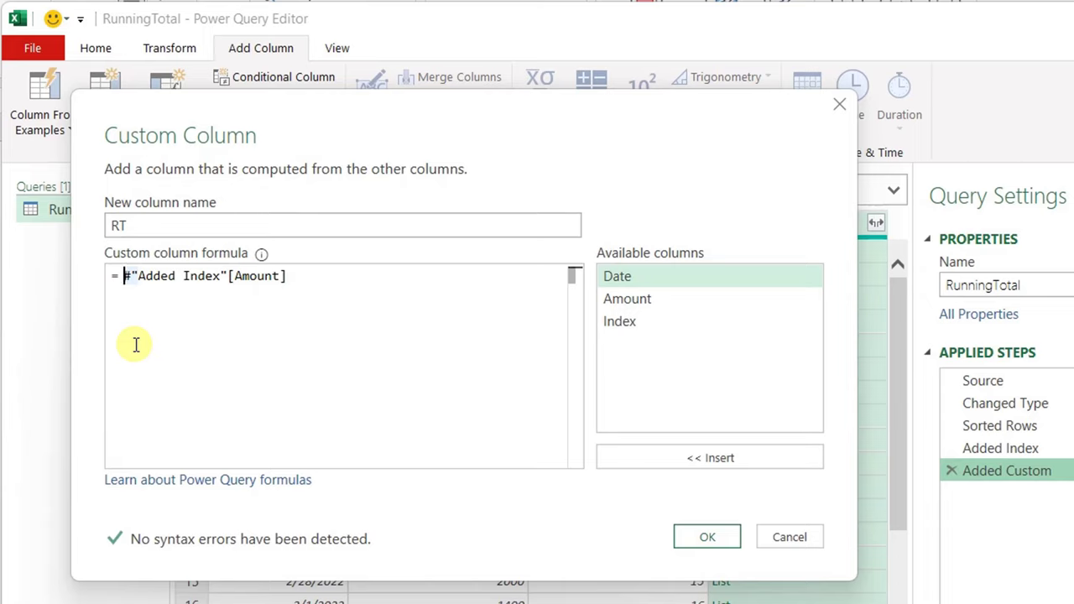
text(List.FirstN ()
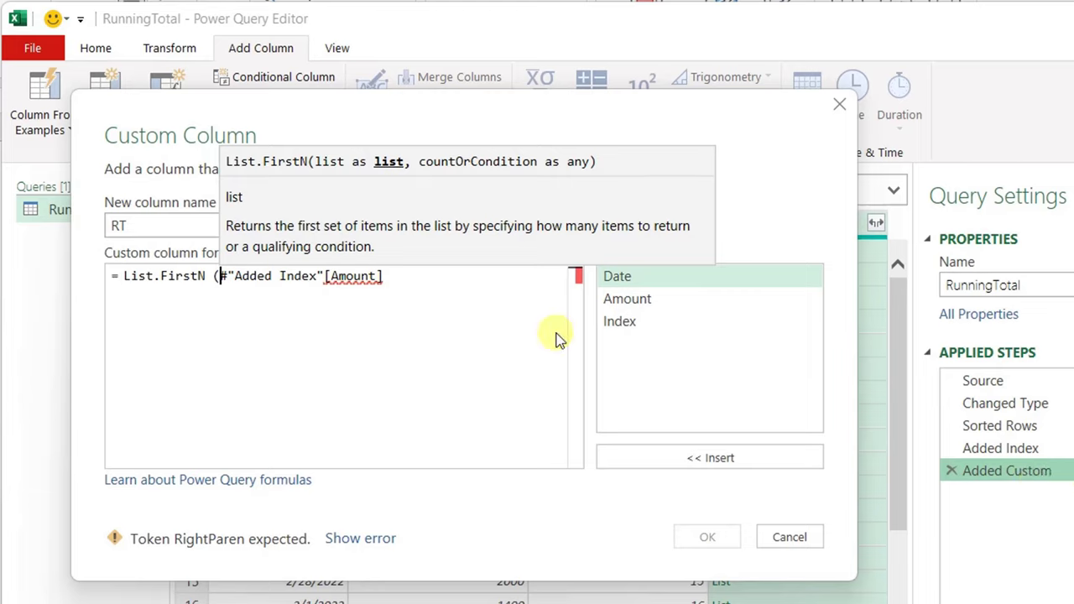
click(413, 271)
text(,)
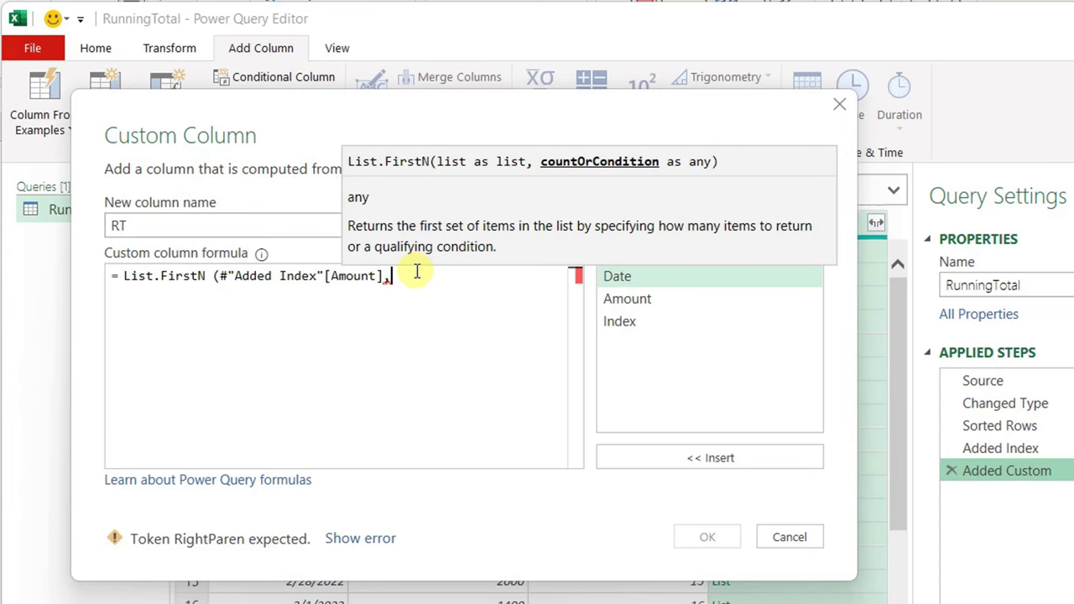
drag(346, 101, 446, 342)
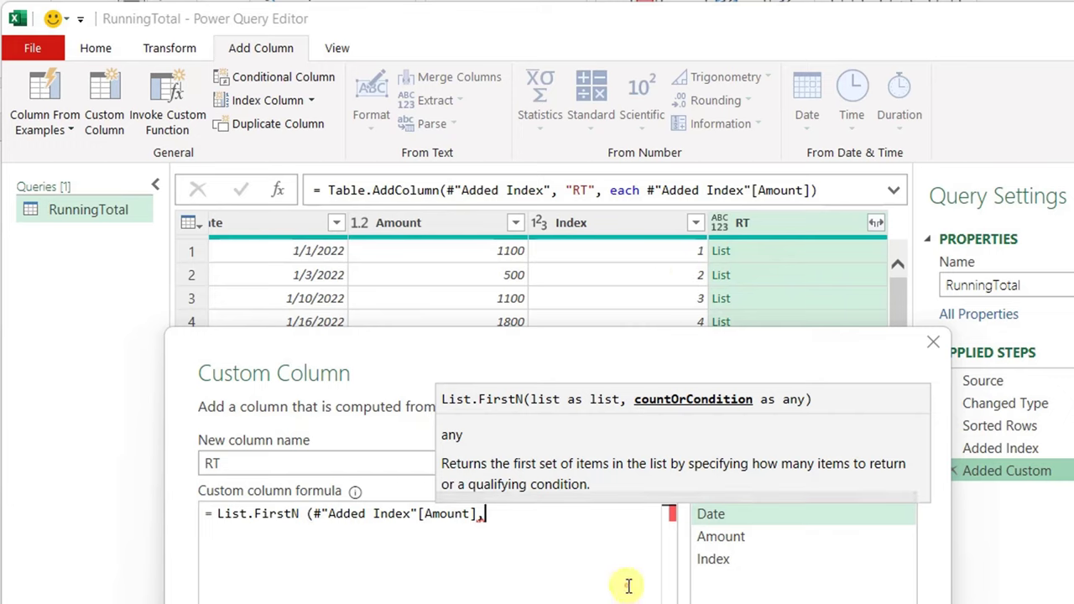
click(737, 561)
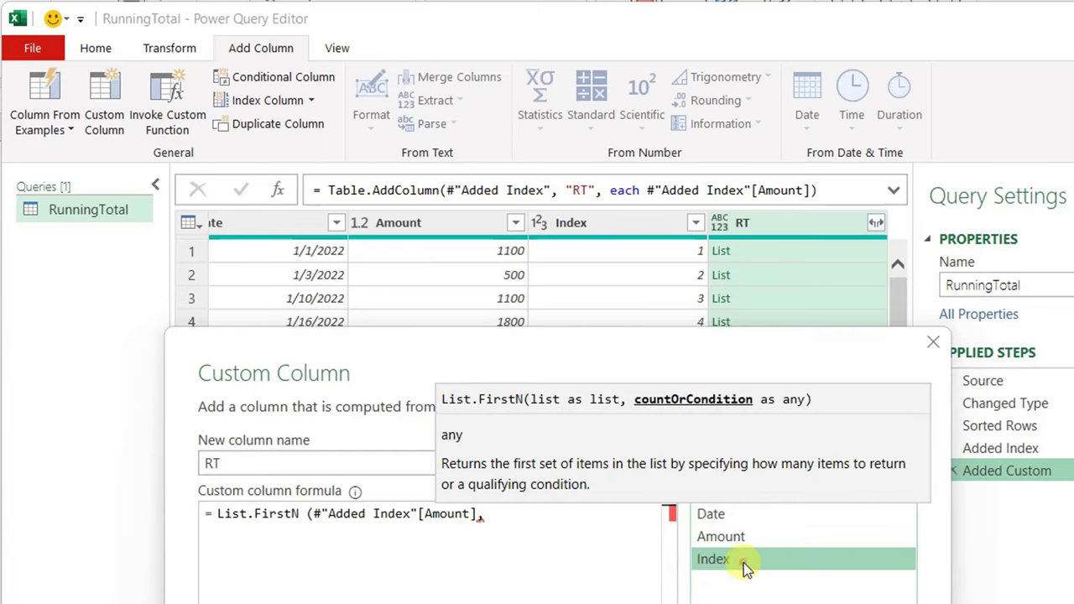
double_click(745, 561)
text())
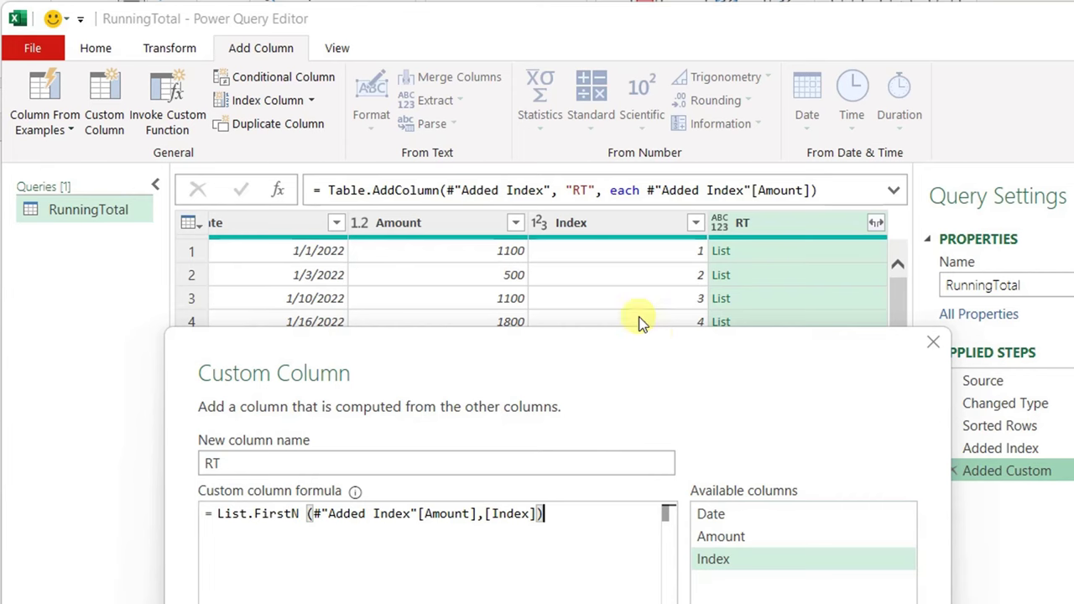
key(Return)
click(807, 258)
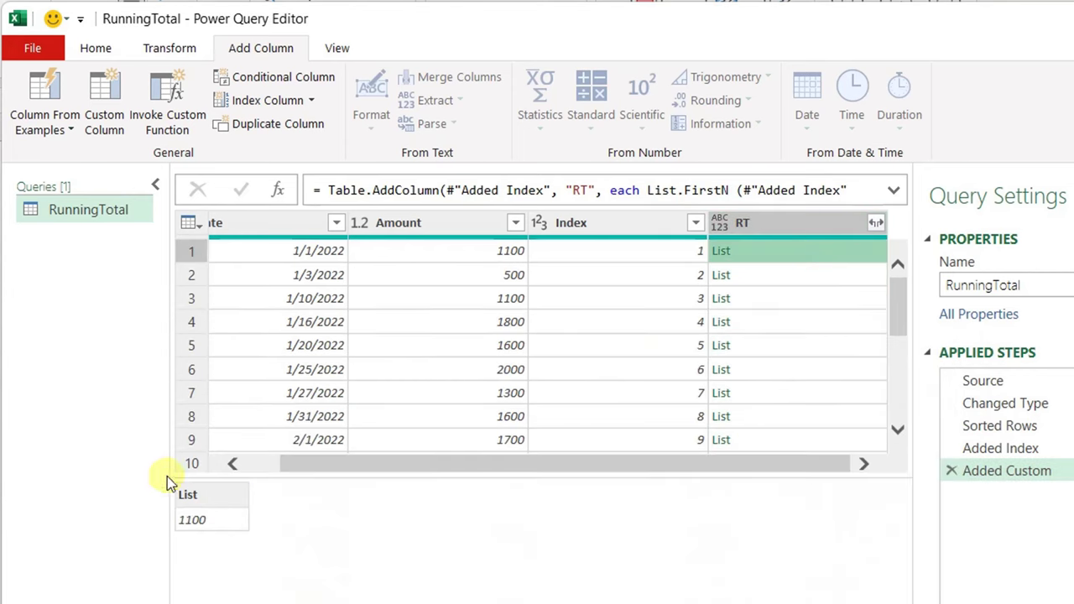
Preview the RT lists in rows two and three, and change the formula to = List.Sum (List.FirstN (#"Added Index"[Amount],[Index]))
click(787, 280)
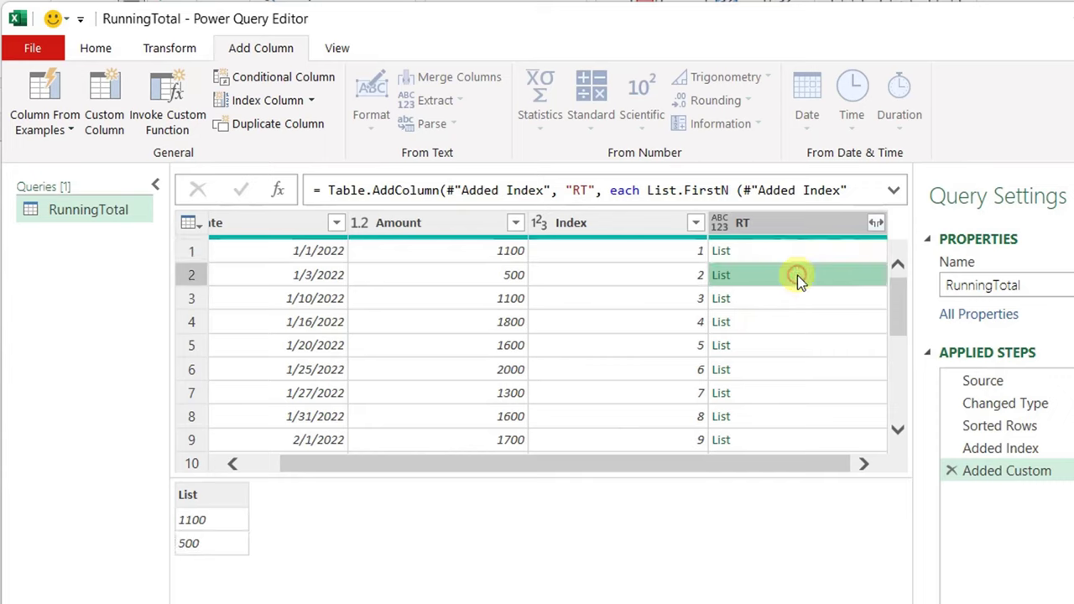
click(805, 297)
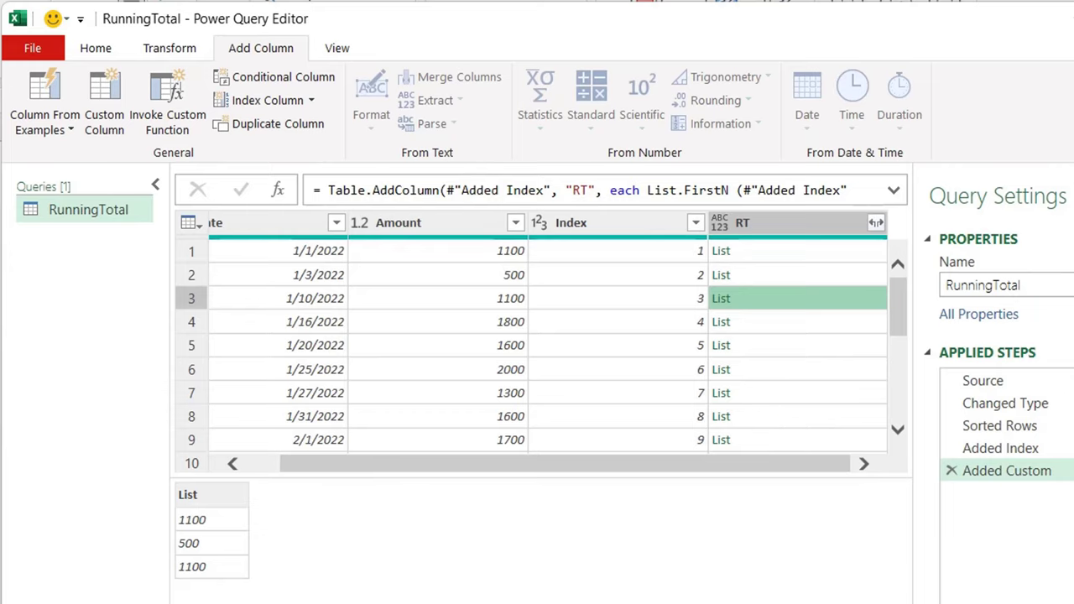
click(1069, 470)
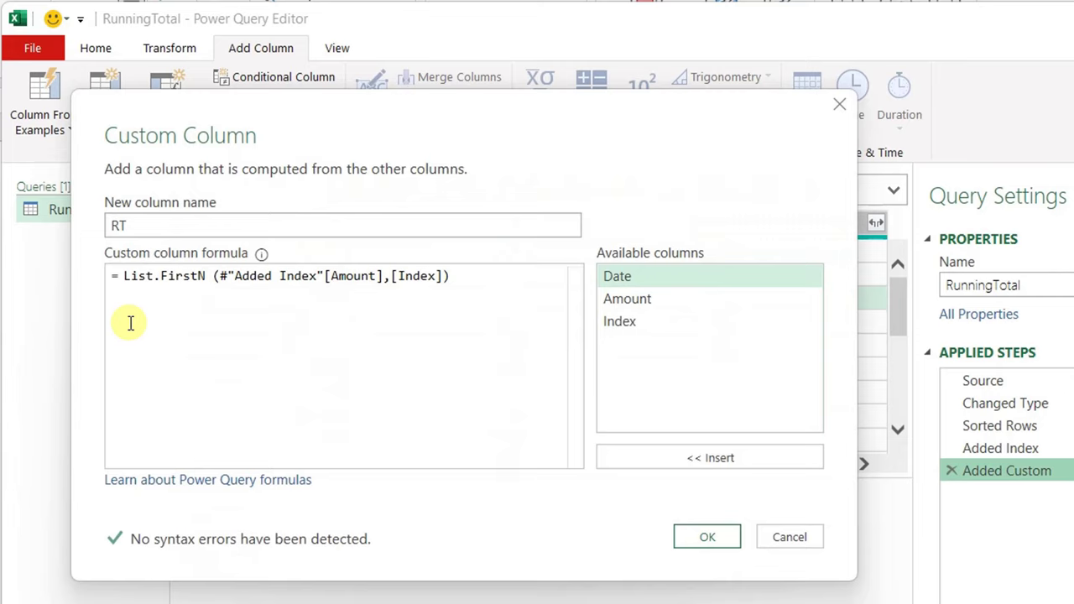
text(List.Sum )
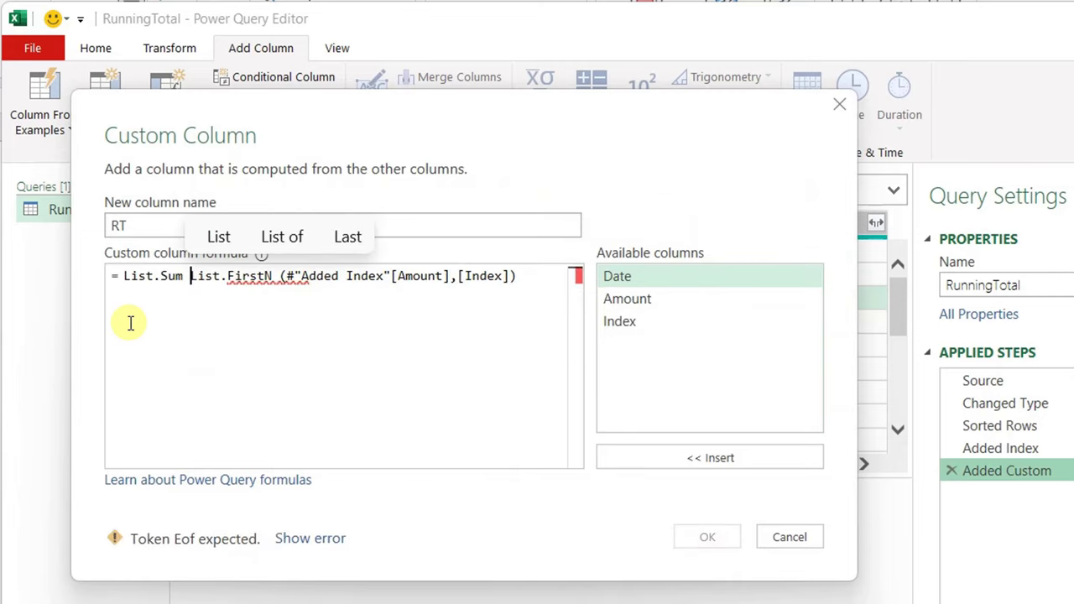
text(()
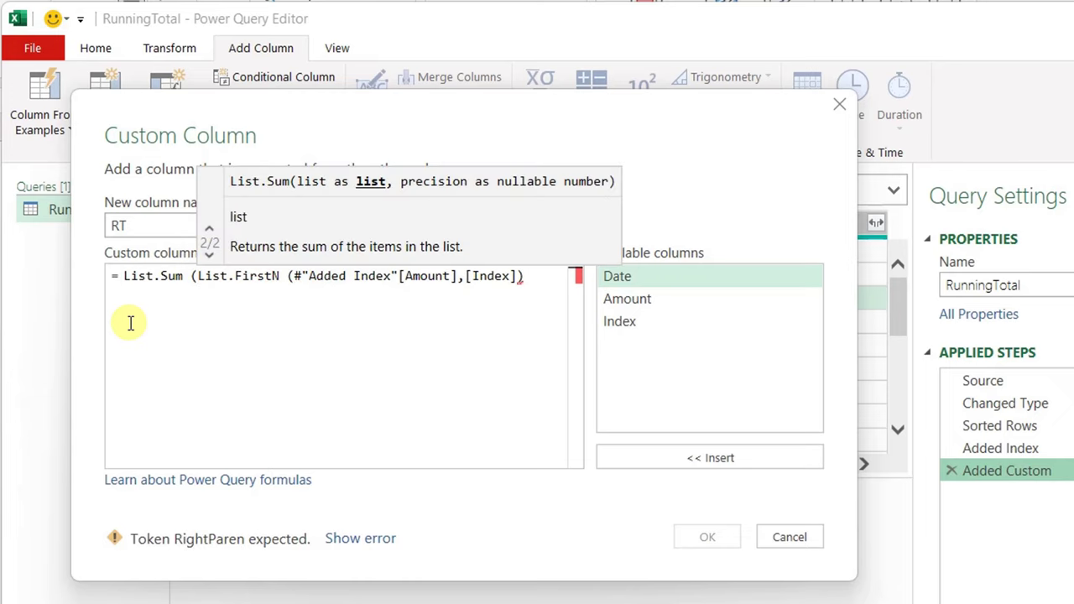
click(521, 277)
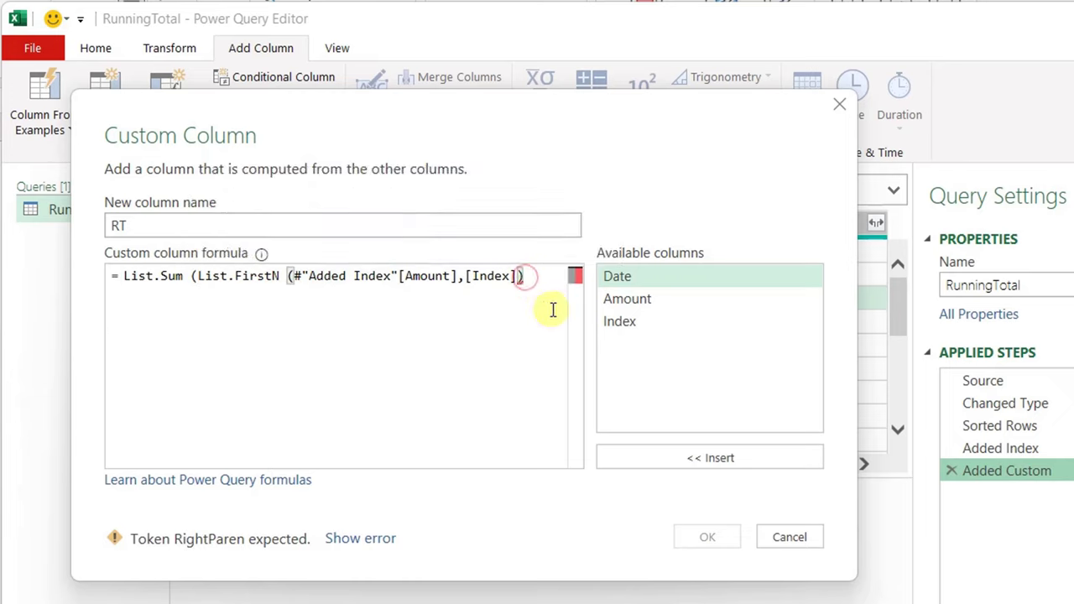
text())
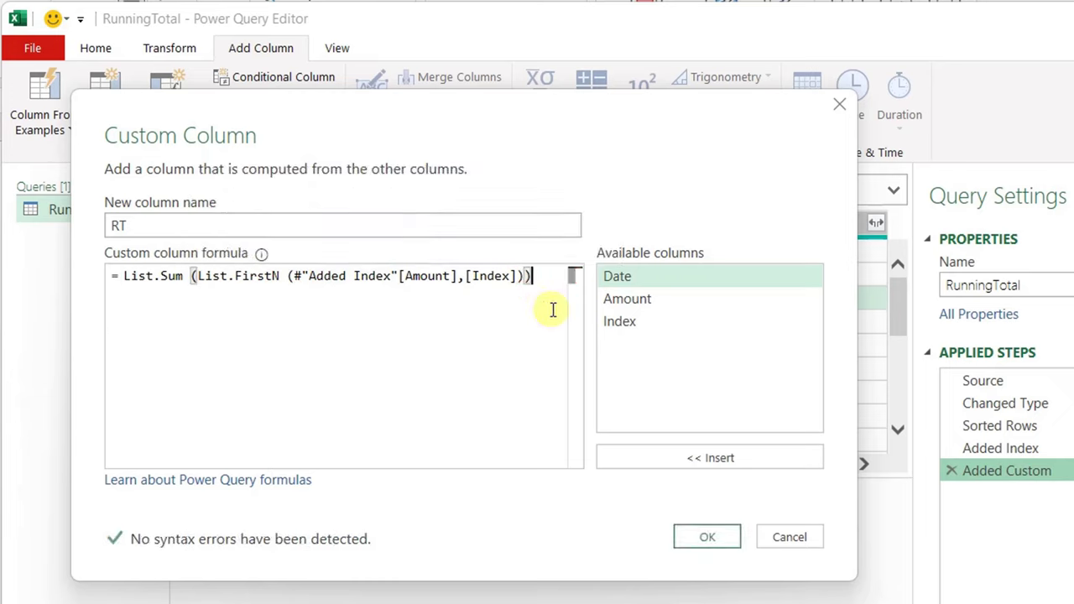
click(707, 538)
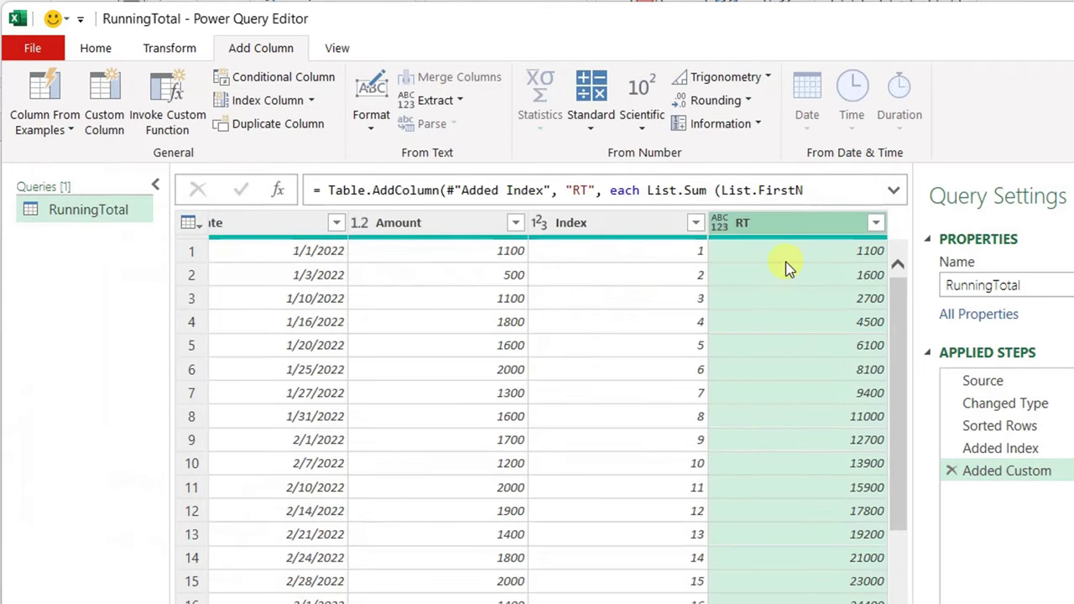
scroll(788, 267, down, 2)
scroll(789, 267, up, 2)
Set the RT column's data type within its Table.AddColumn formula by adding type number as the final argument
click(721, 222)
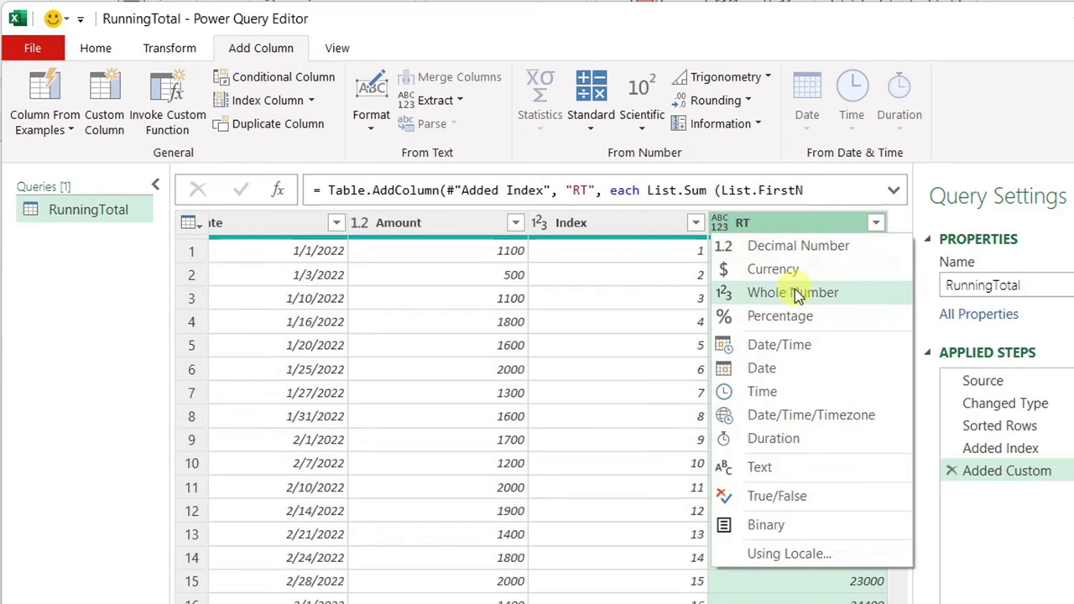
click(894, 191)
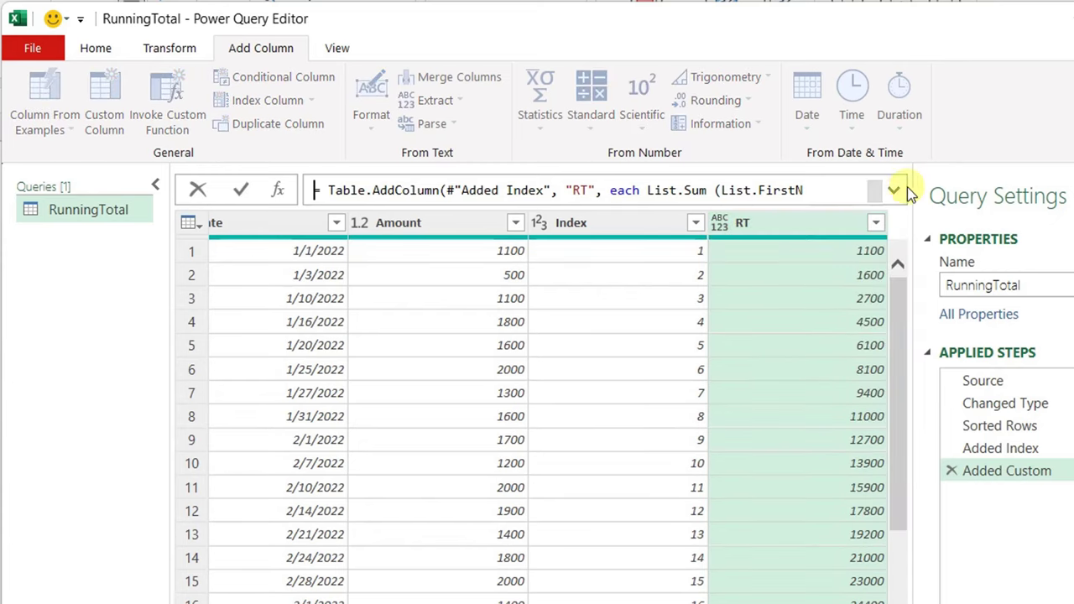
click(894, 192)
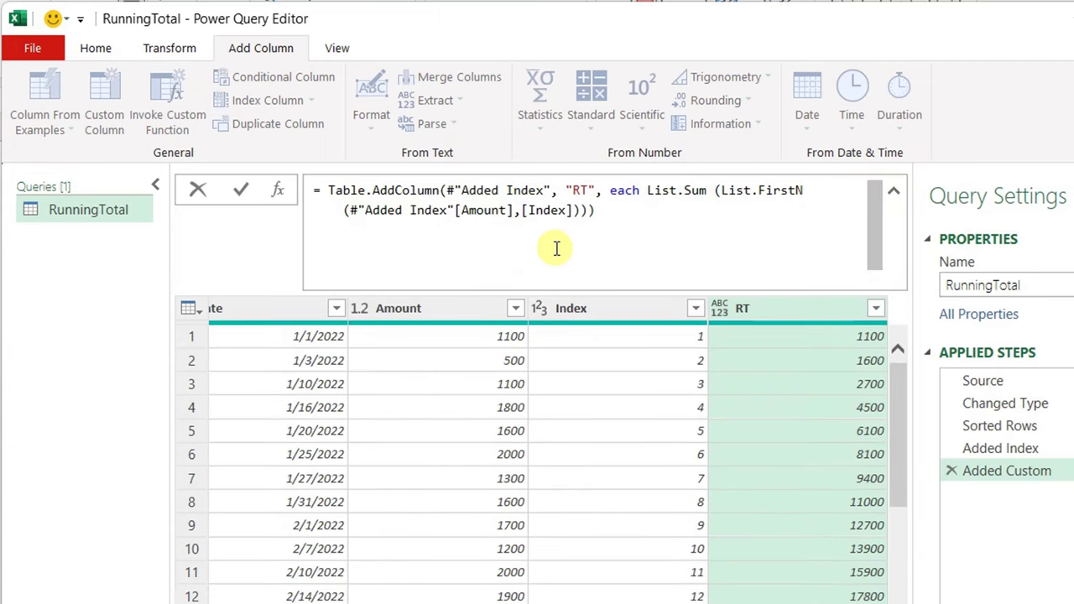
click(589, 210)
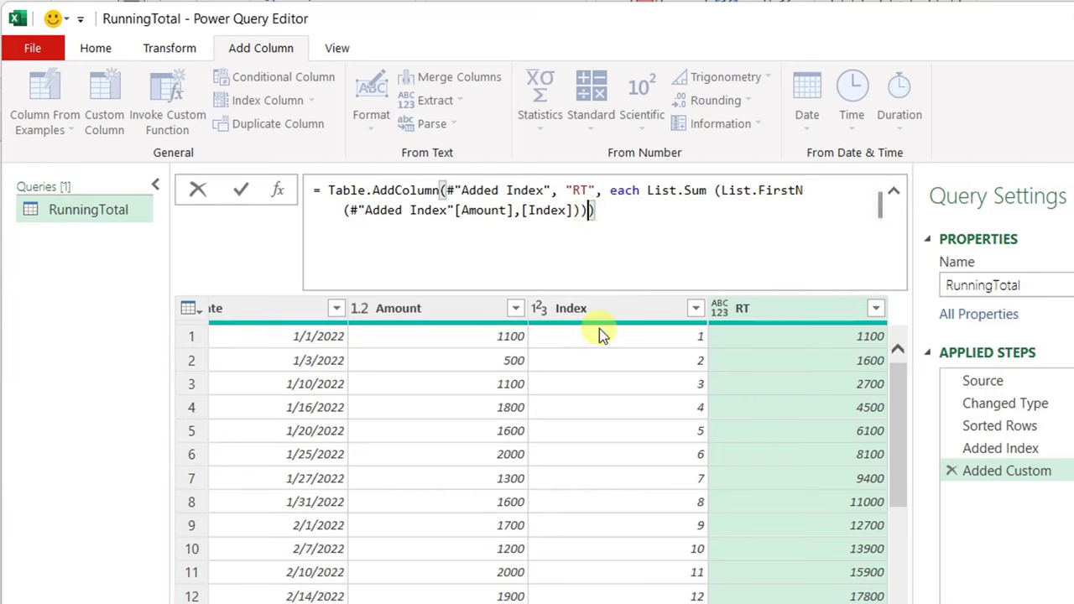
text(,)
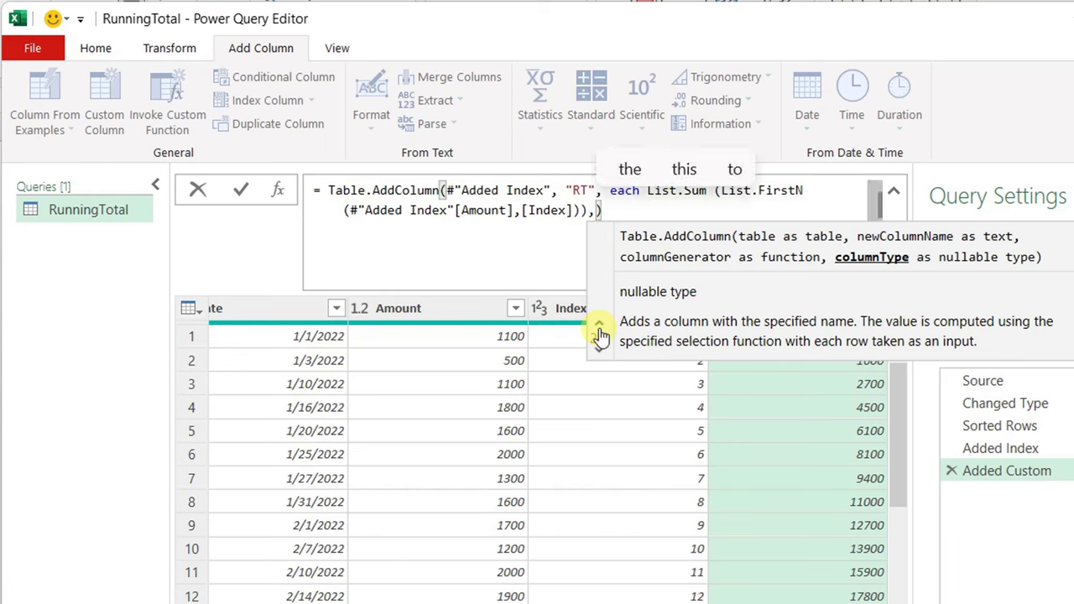
text(type )
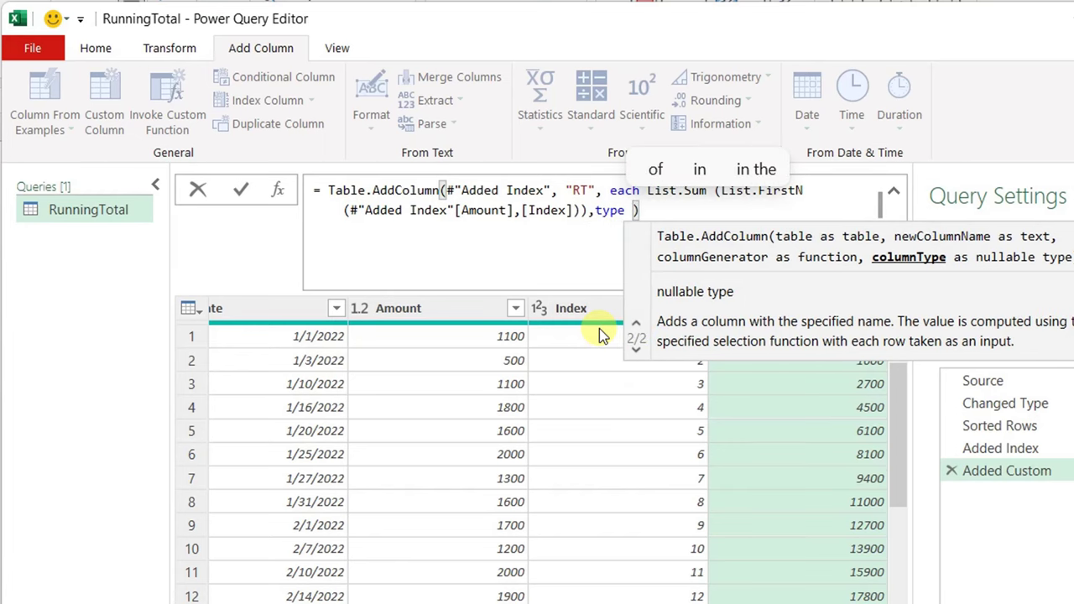
text(number)
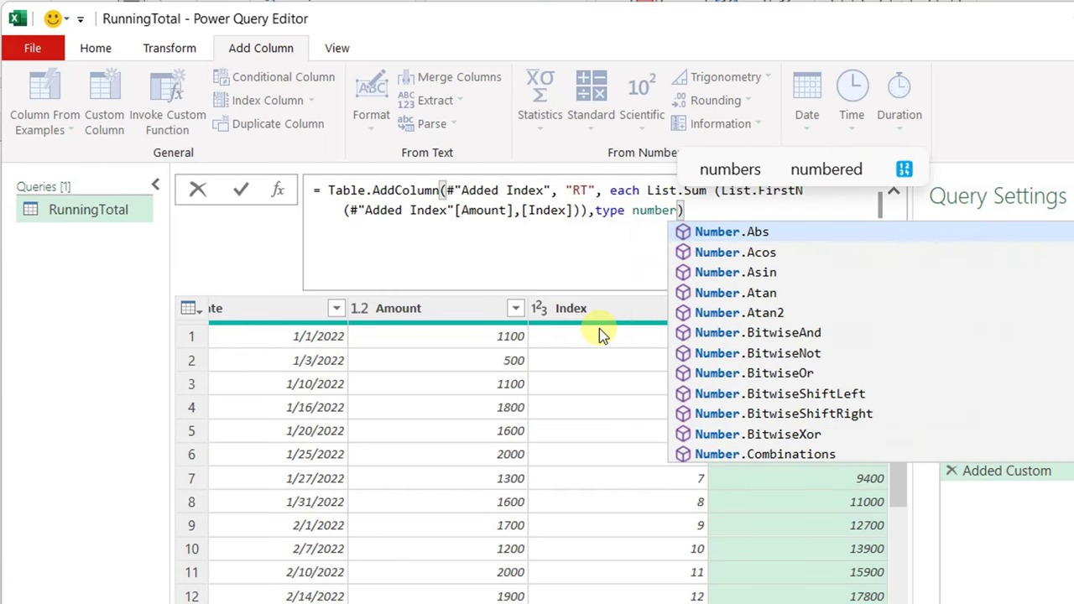
click(241, 190)
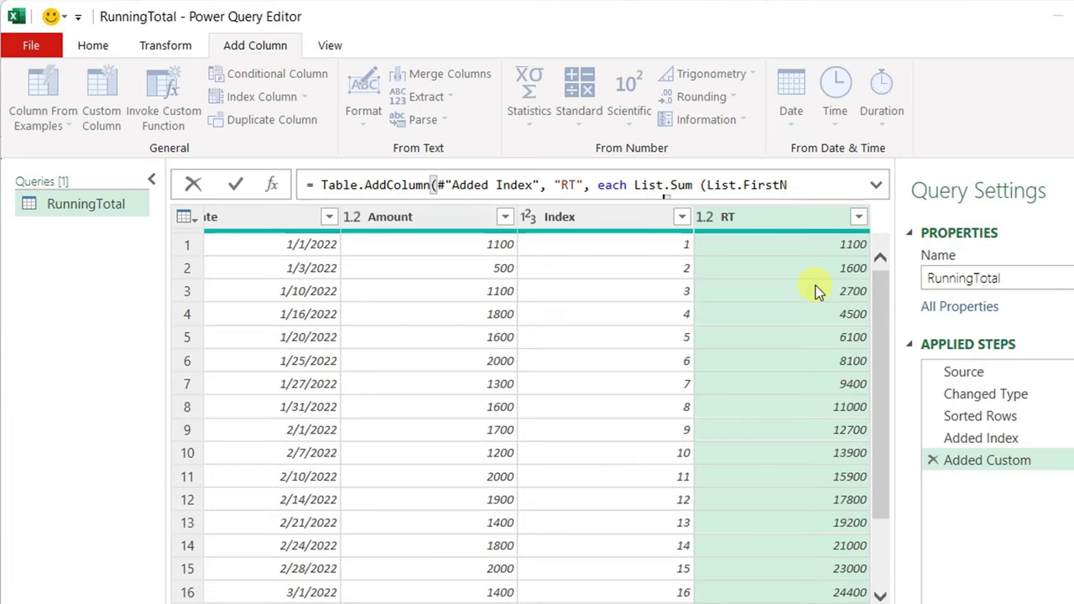
key(Return)
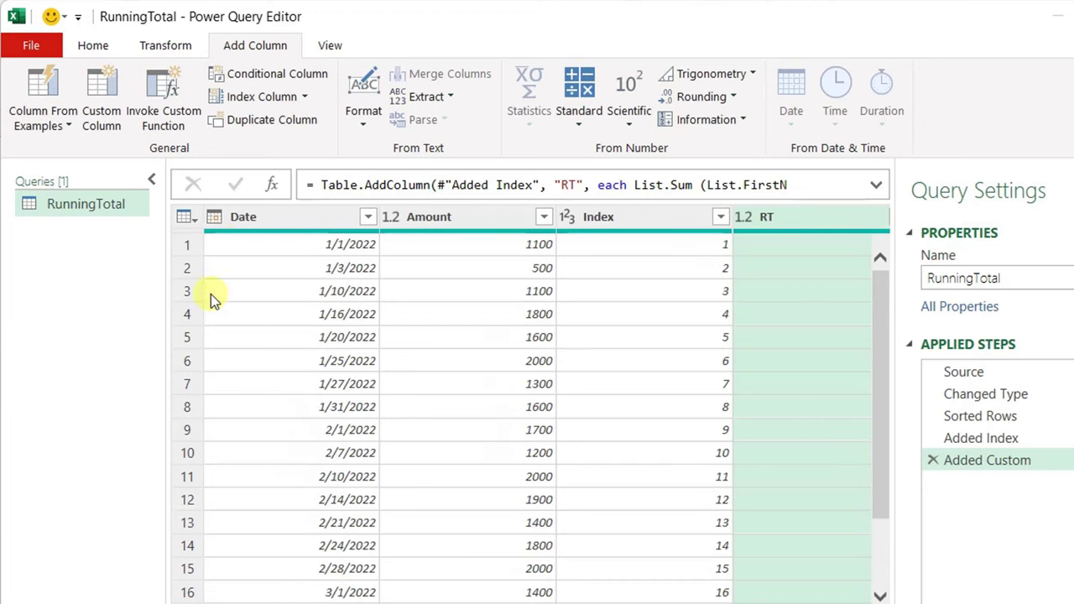
Add a Start of Month column calculated from the Date column
click(247, 217)
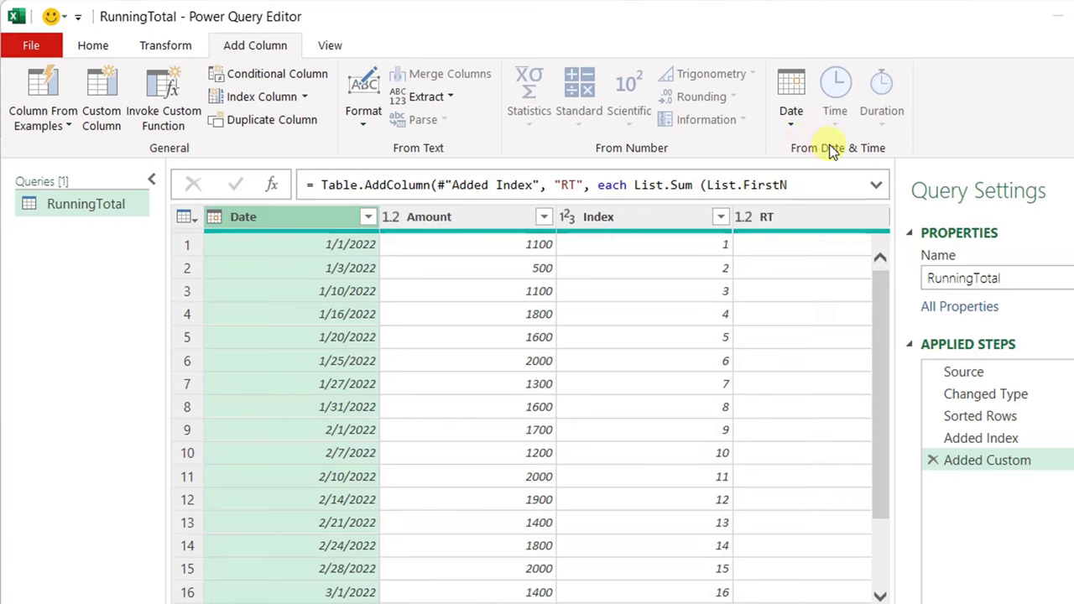
click(793, 124)
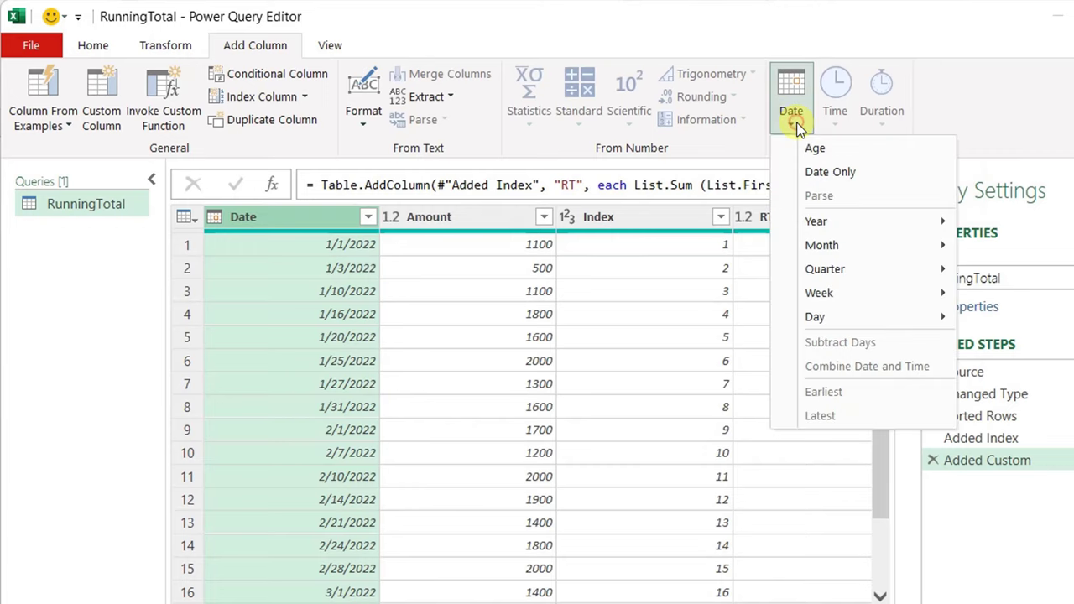
mouse_move(835, 244)
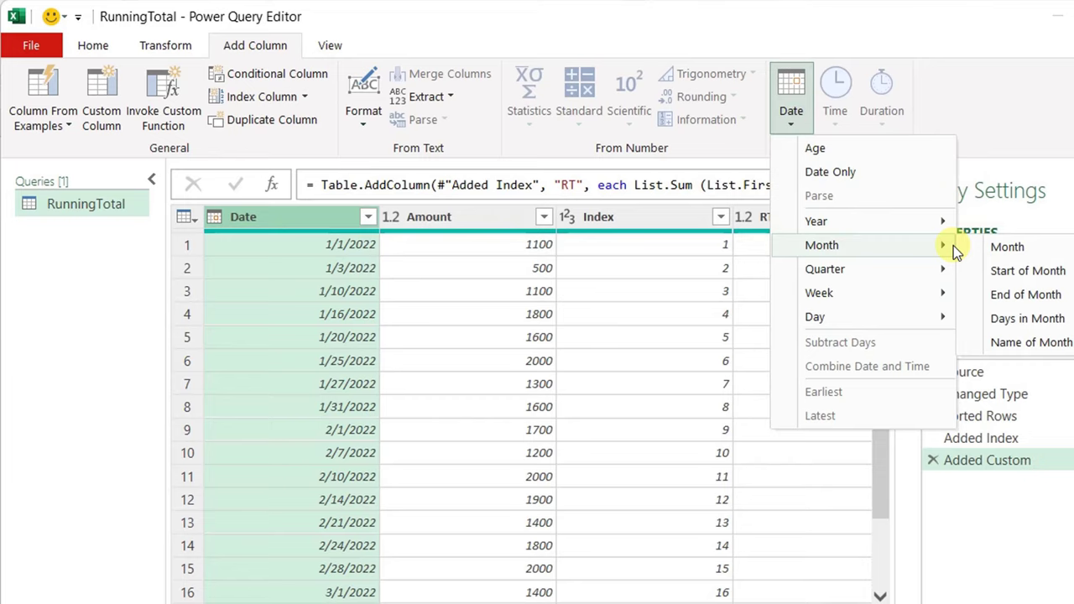
click(1018, 272)
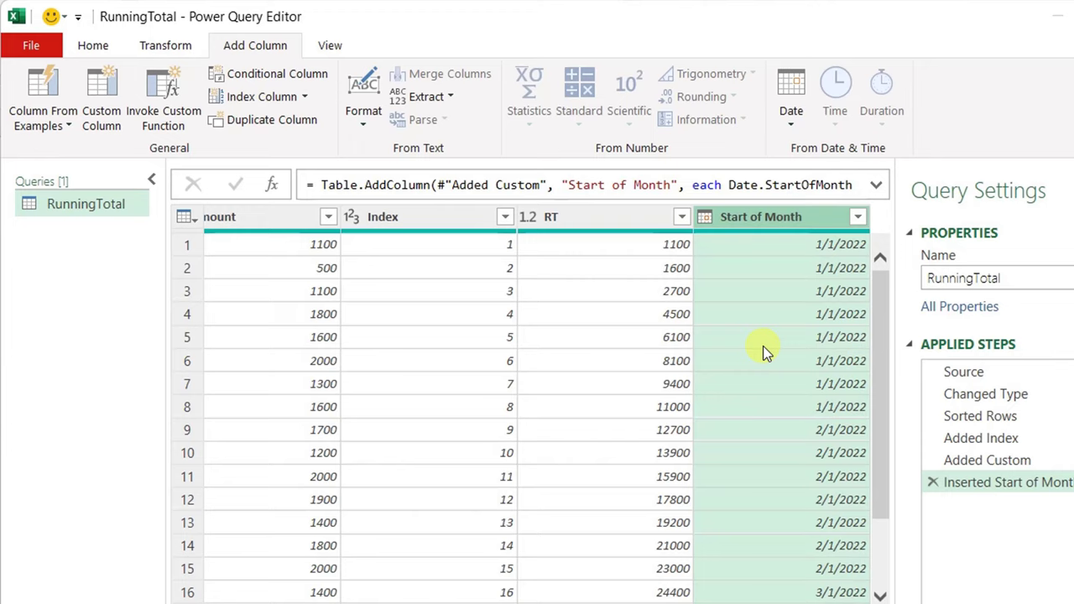
Add a custom column with the formula = #"Inserted Start of Month" and preview the nested table in its first row
click(103, 109)
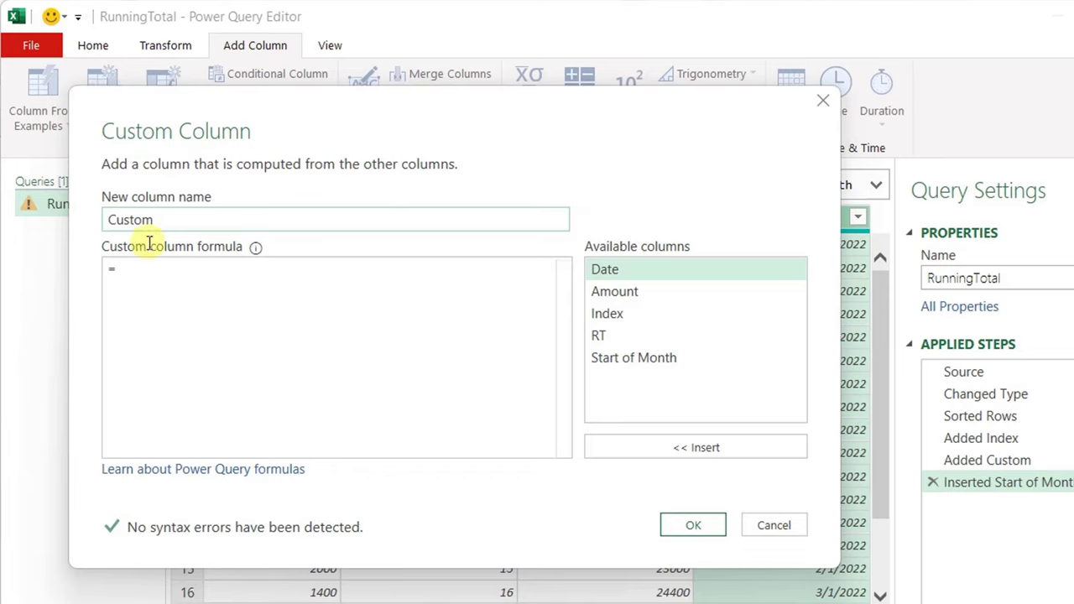
click(144, 273)
text(#")
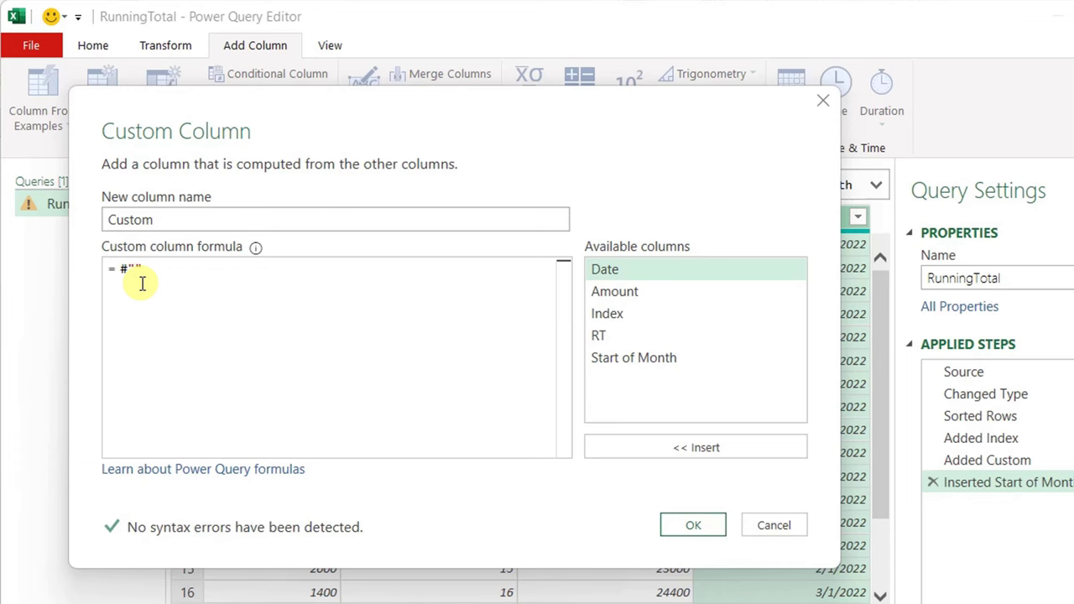
text(Inserted Start of Month)
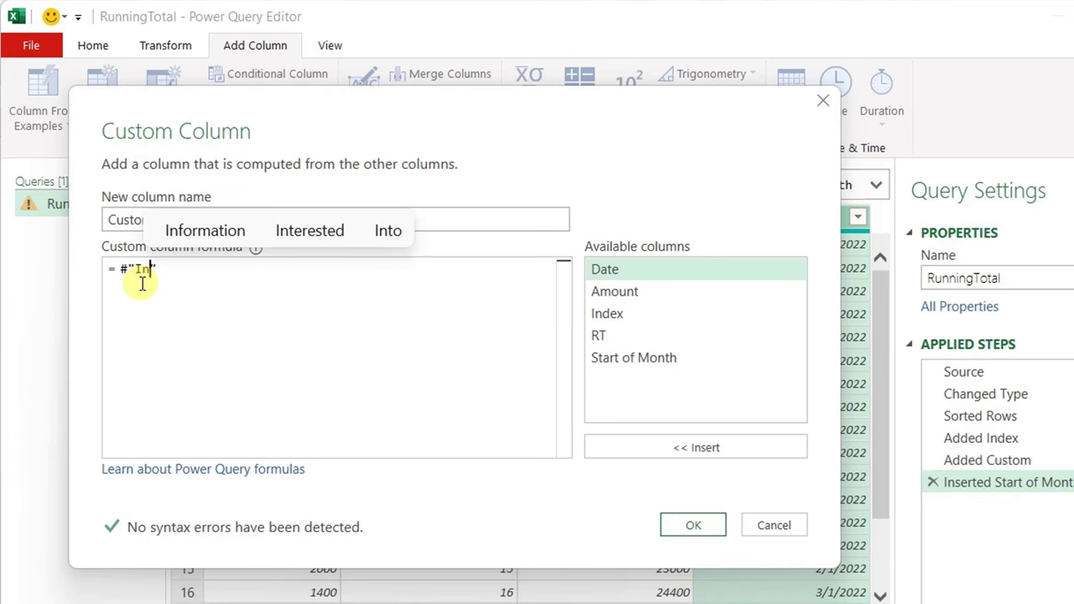
click(689, 533)
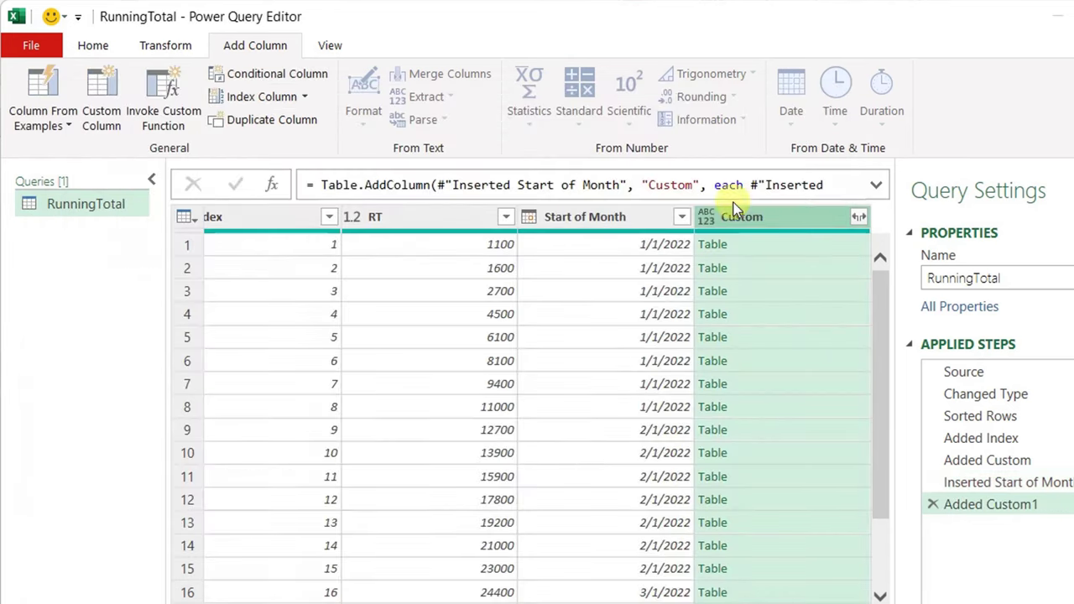
click(781, 250)
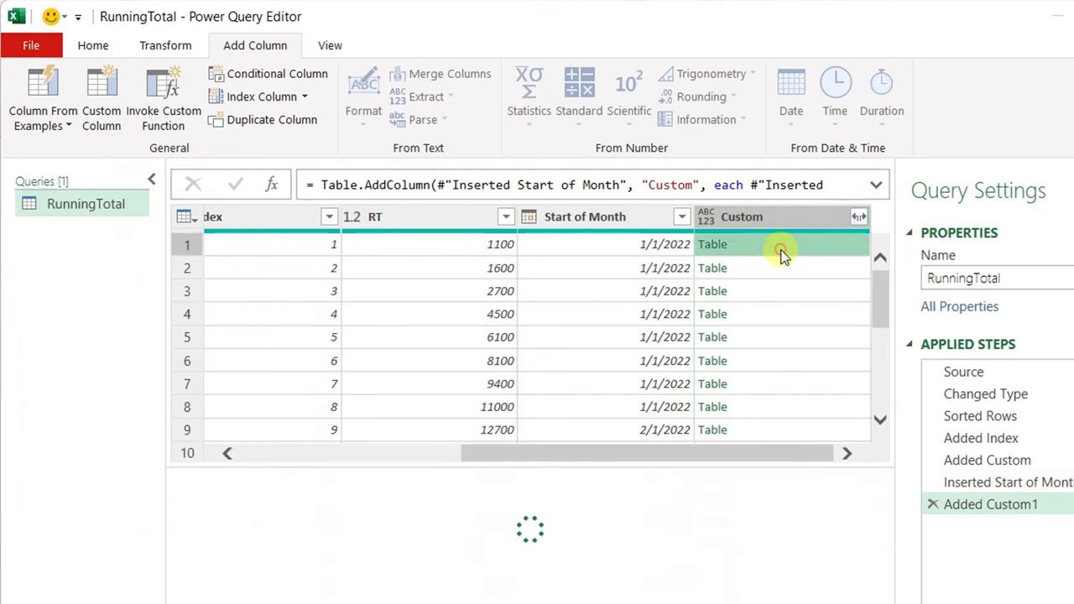
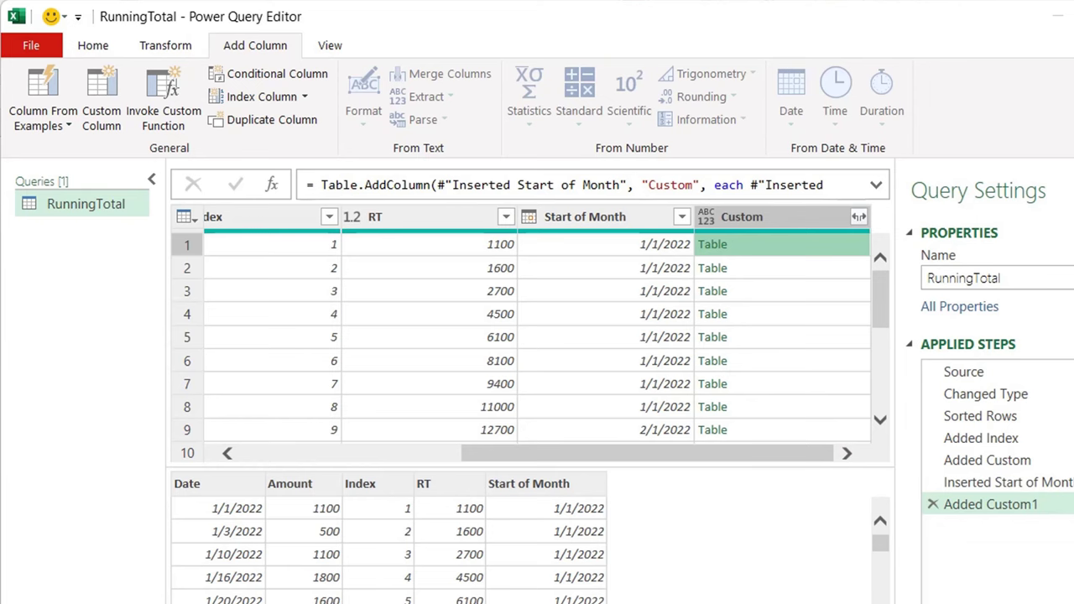
Edit the Custom column's formula to wrap the step reference in Table.SelectRows(#"Inserted Start of Month", ready for a condition
click(1058, 503)
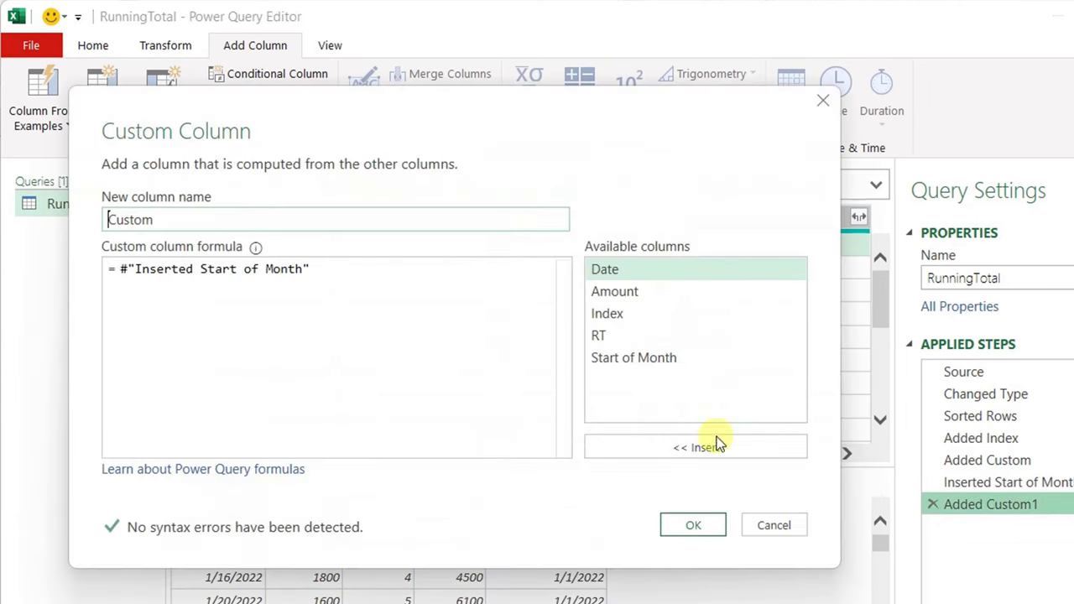
click(120, 270)
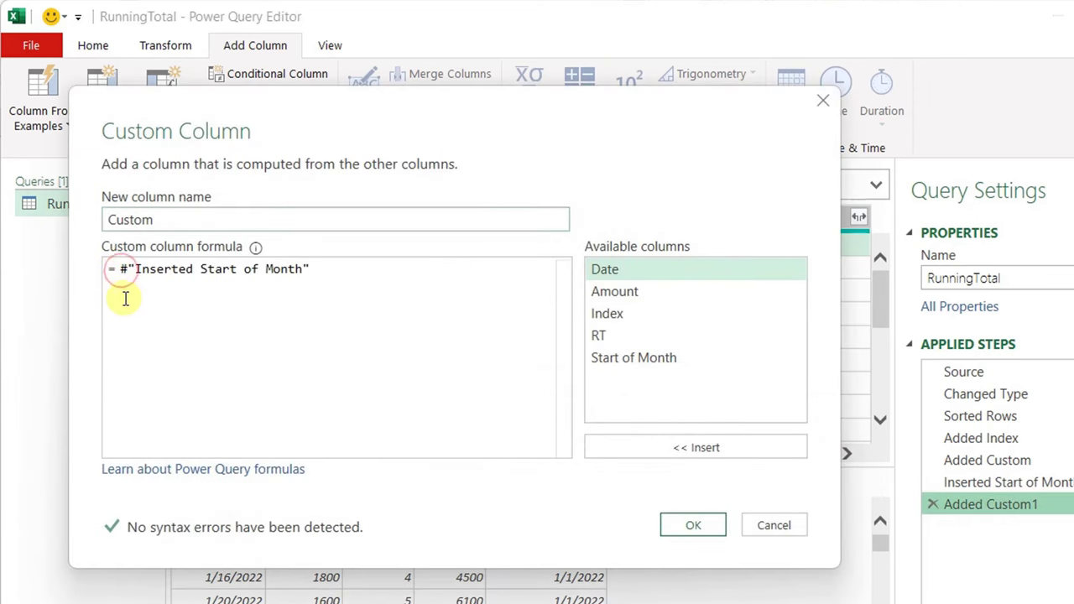
text(Table.SelectRows()
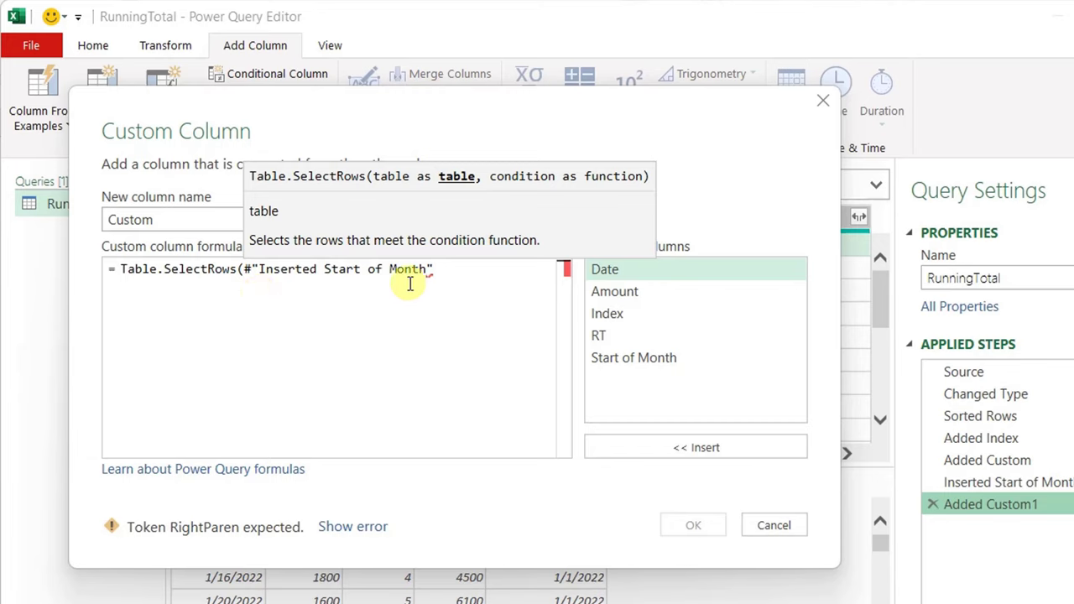
click(453, 277)
text(,)
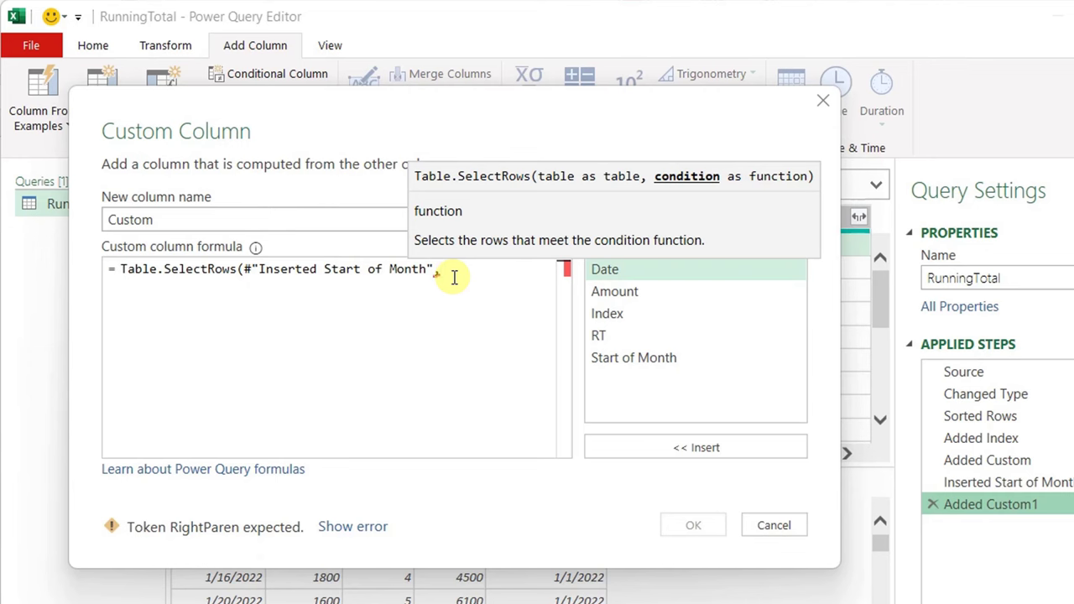
Begin the Table.SelectRows condition in the Custom column formula with the inner-table function (IT)=>
drag(391, 93, 710, 367)
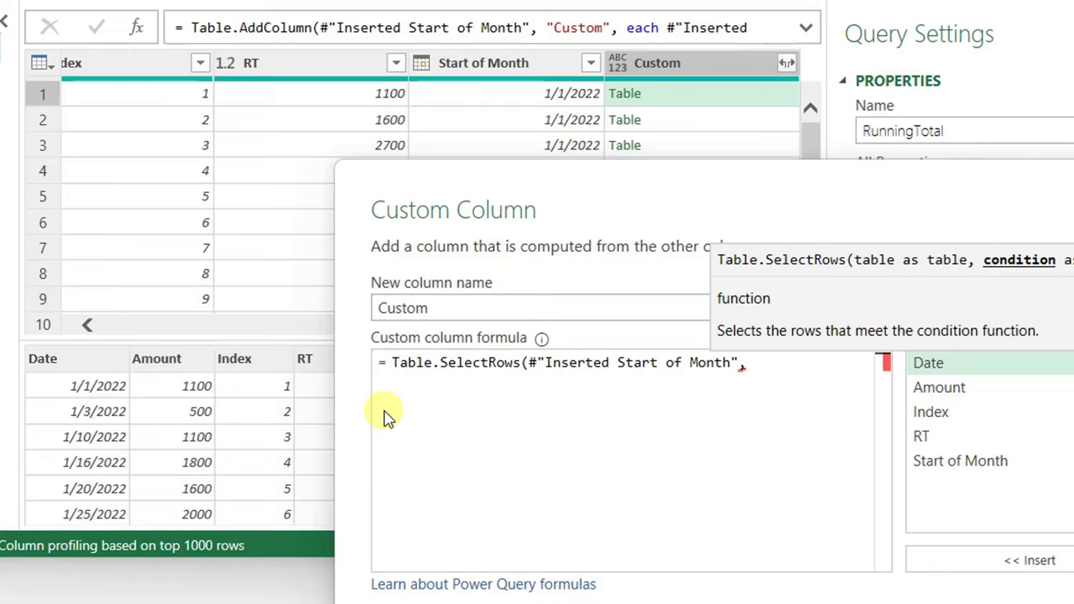
click(789, 367)
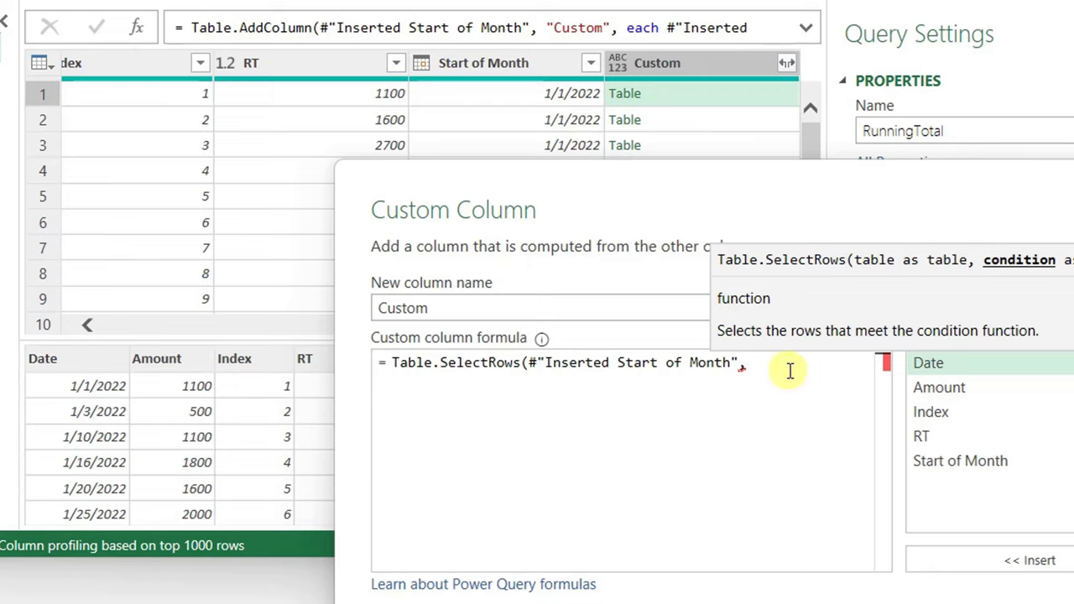
text(()
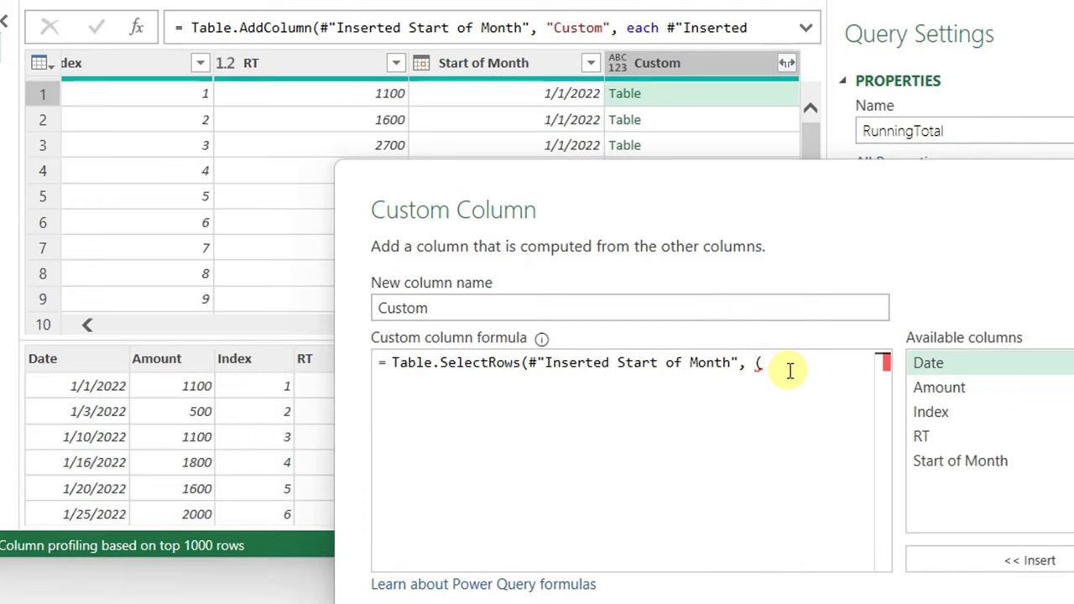
text(IT)
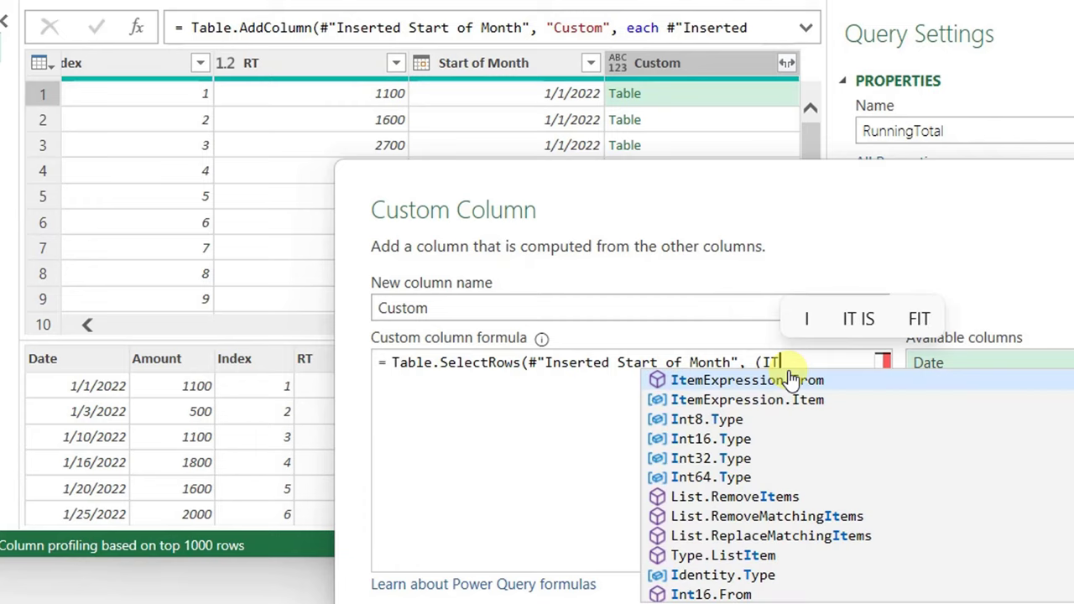
text())
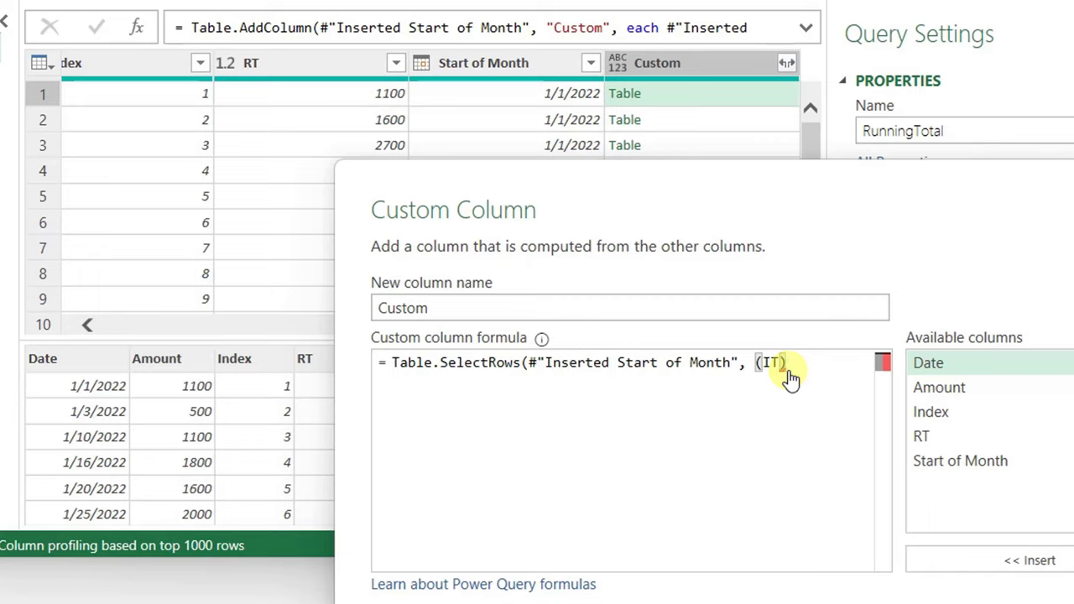
text( >)
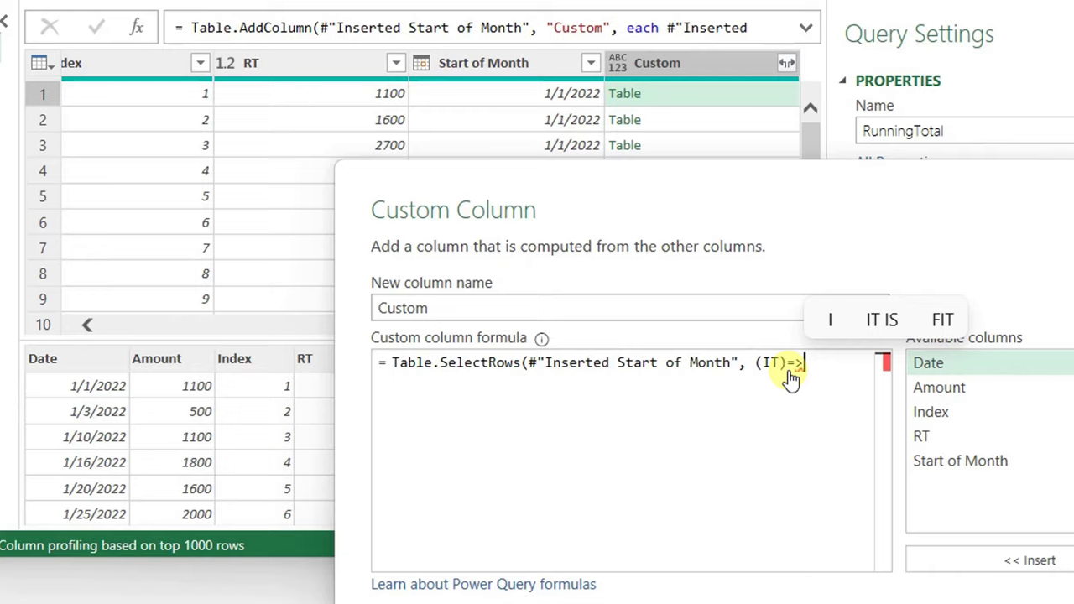
Complete the condition as IT[Date]<=[Date], close the Table.SelectRows formula and apply it to the Custom column
text(IT)
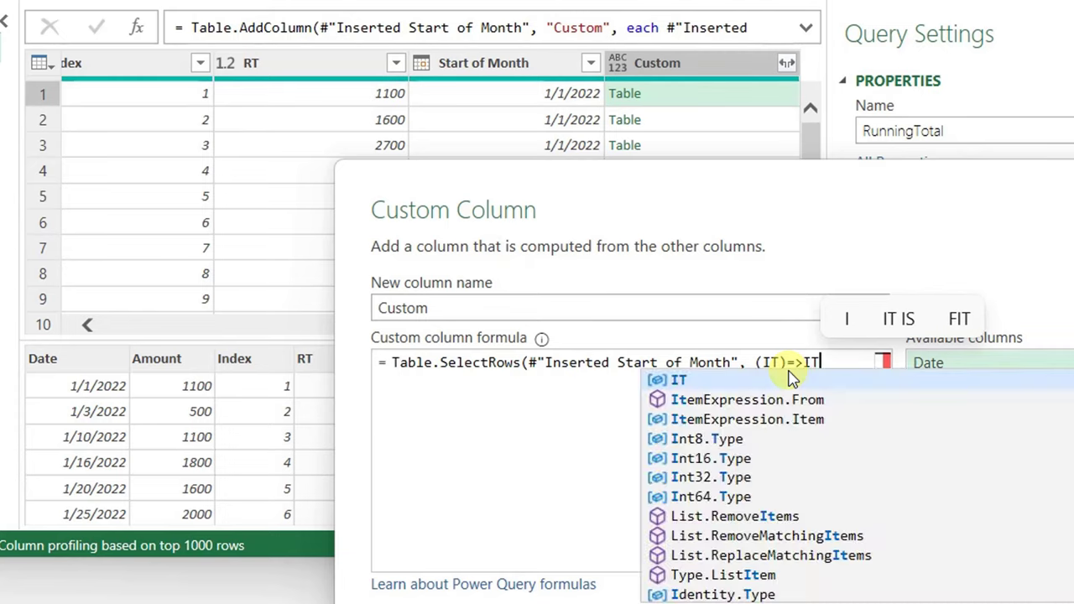
key(Escape)
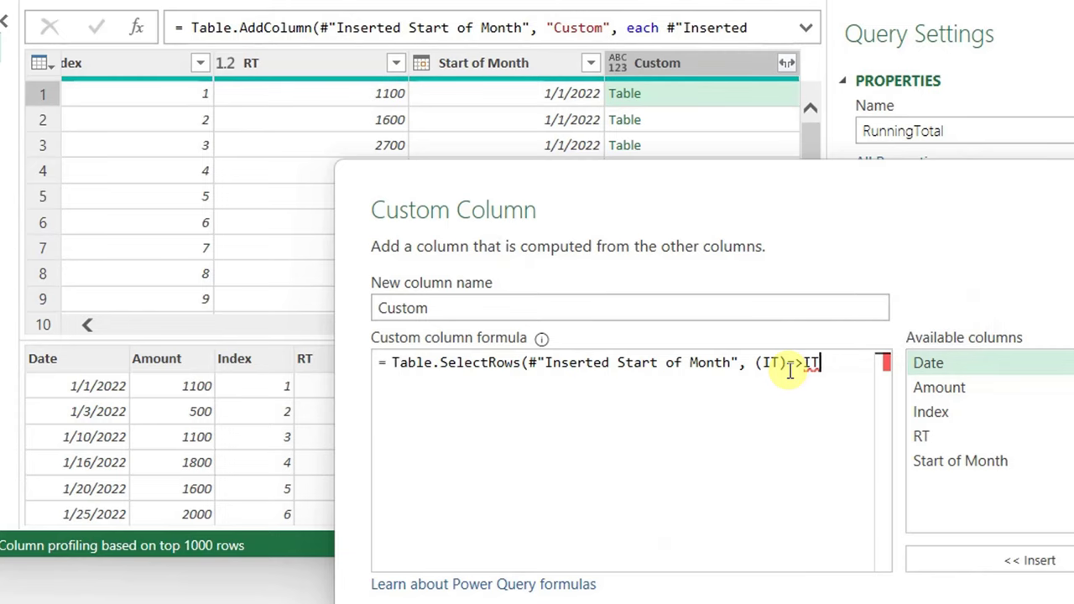
text([Date])
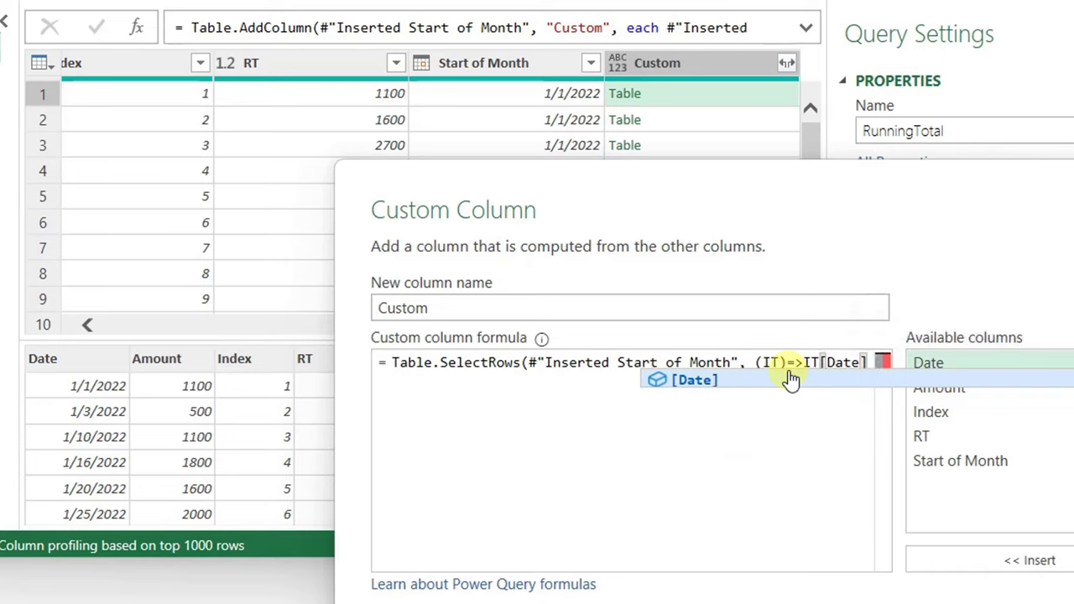
text(<=)
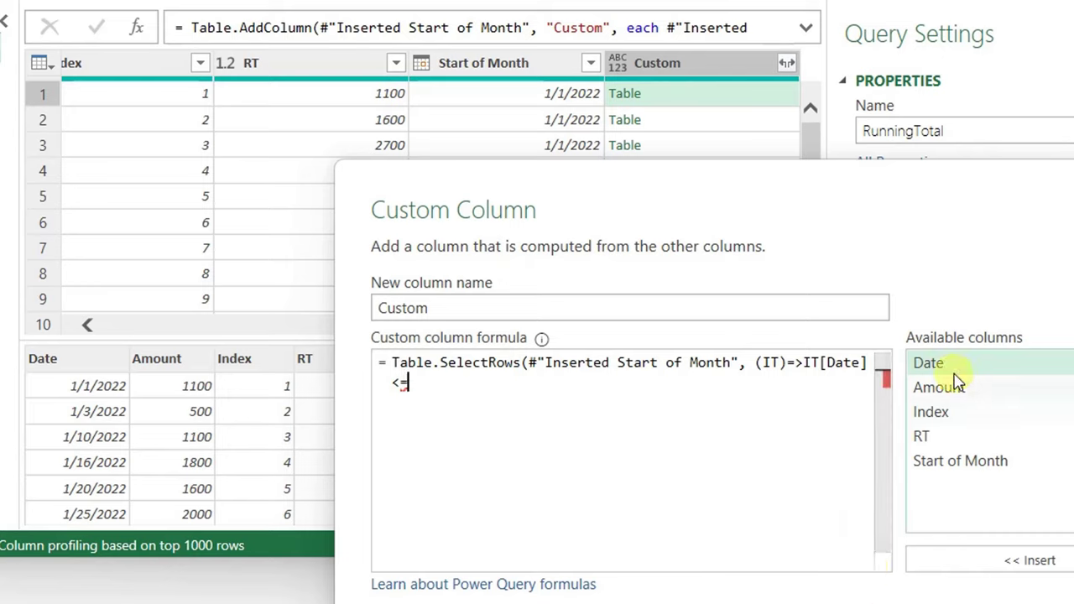
click(936, 413)
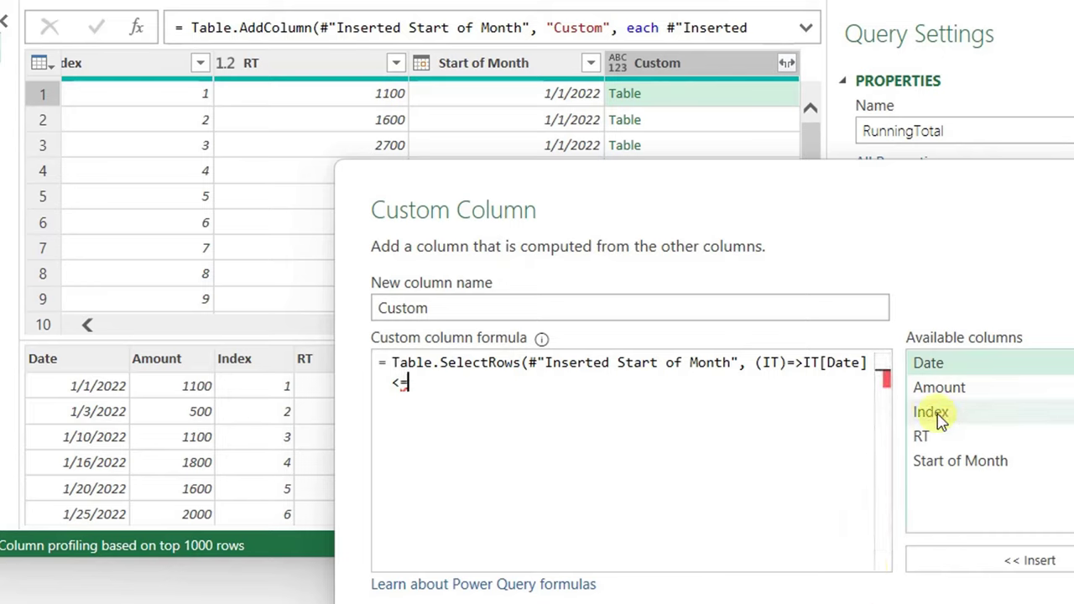
double_click(940, 362)
text())
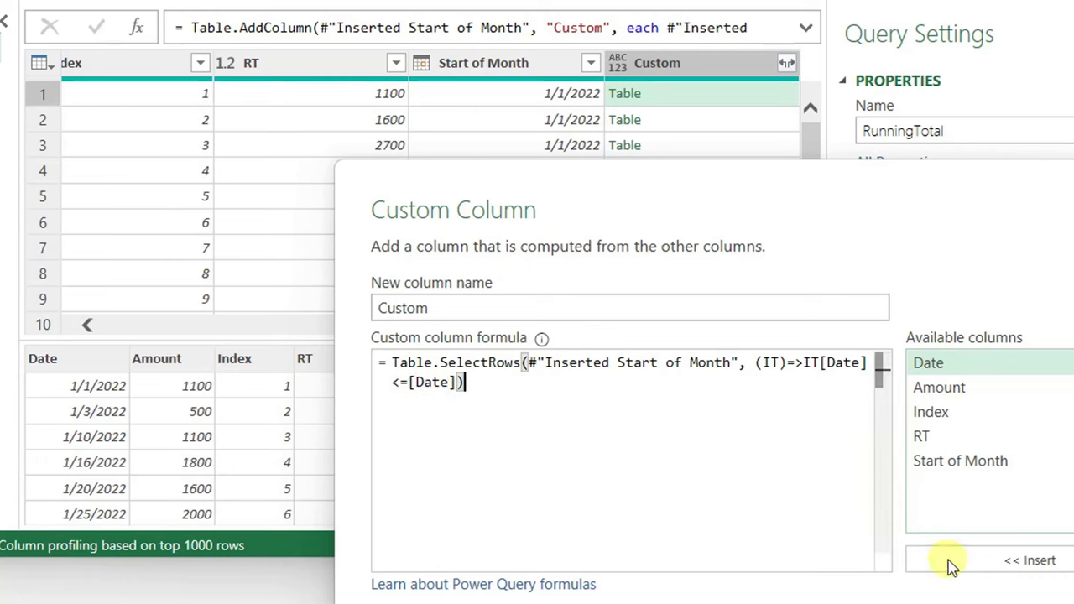
key(Return)
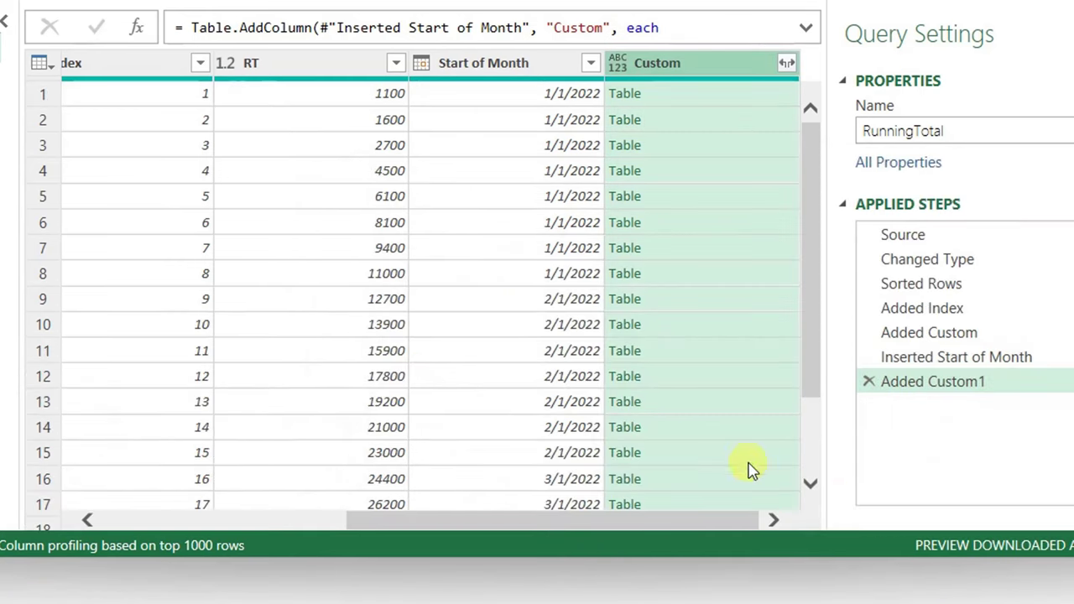
Preview the nested tables of the Custom column in rows 1 to 4 and the last row, checking which dates each includes
click(712, 105)
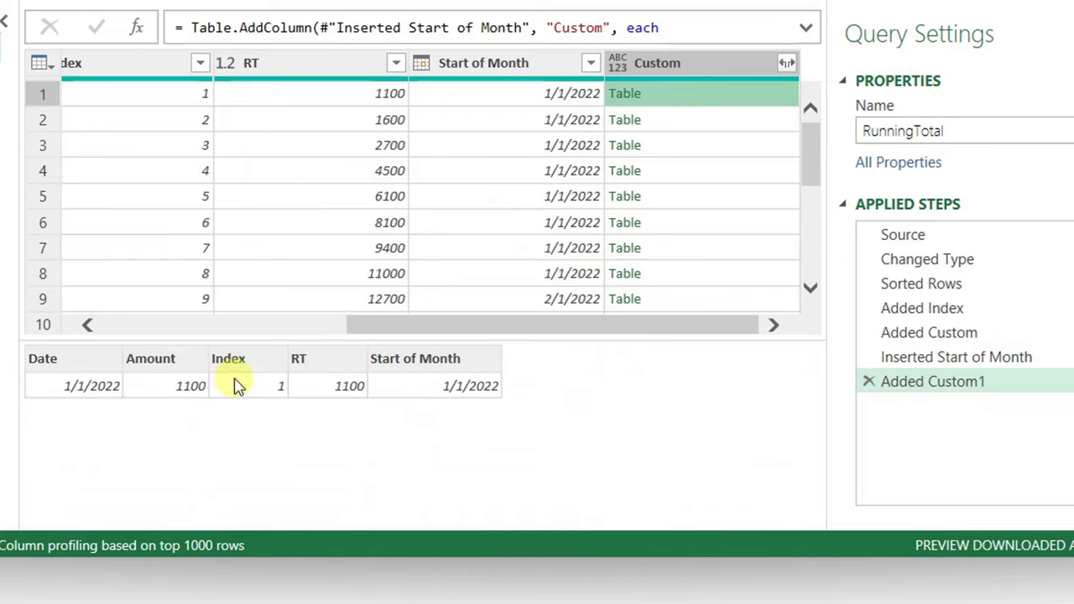
click(730, 128)
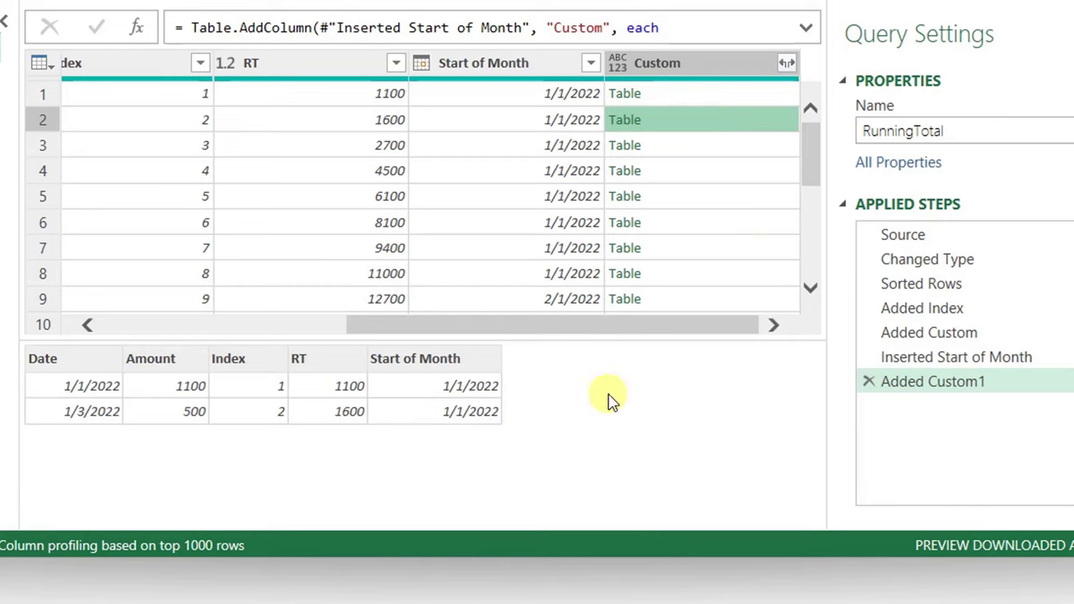
click(743, 147)
click(742, 172)
scroll(743, 173, down, 3)
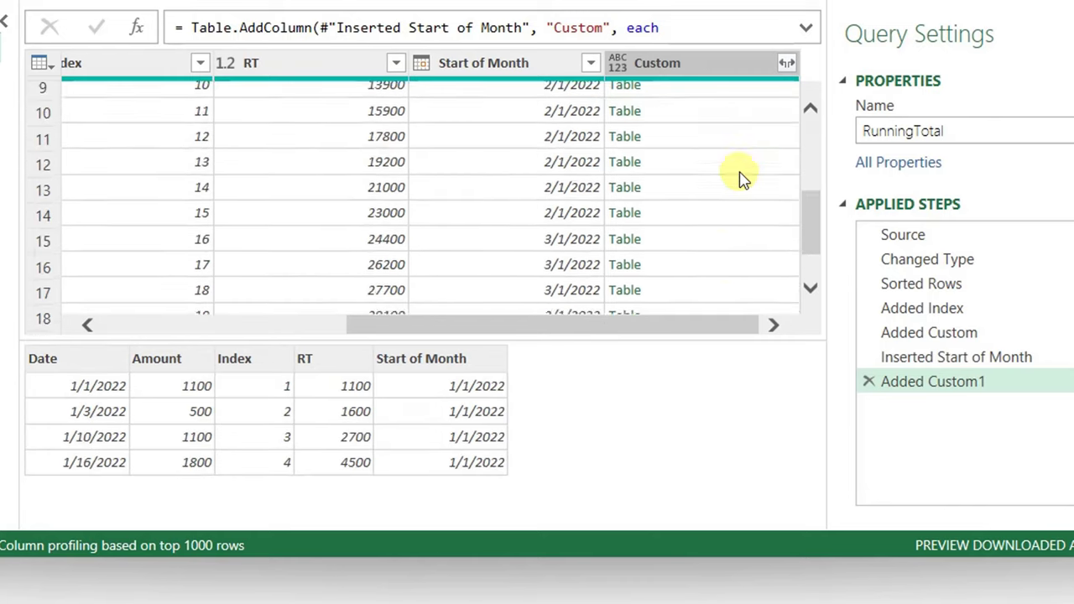
key(ctrl+End)
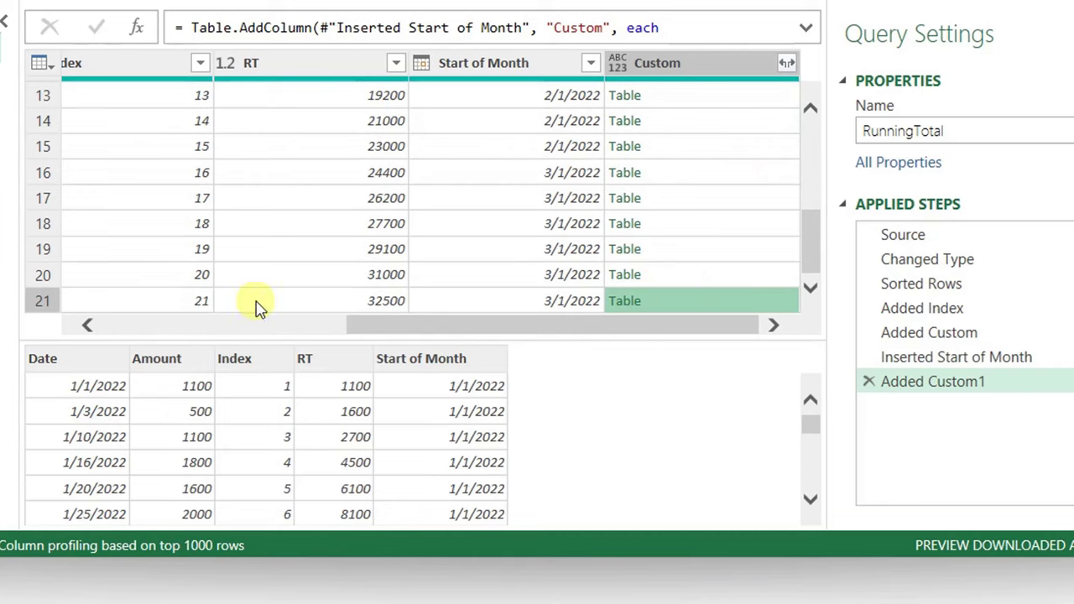
scroll(482, 419, down, 2)
scroll(483, 419, down, 4)
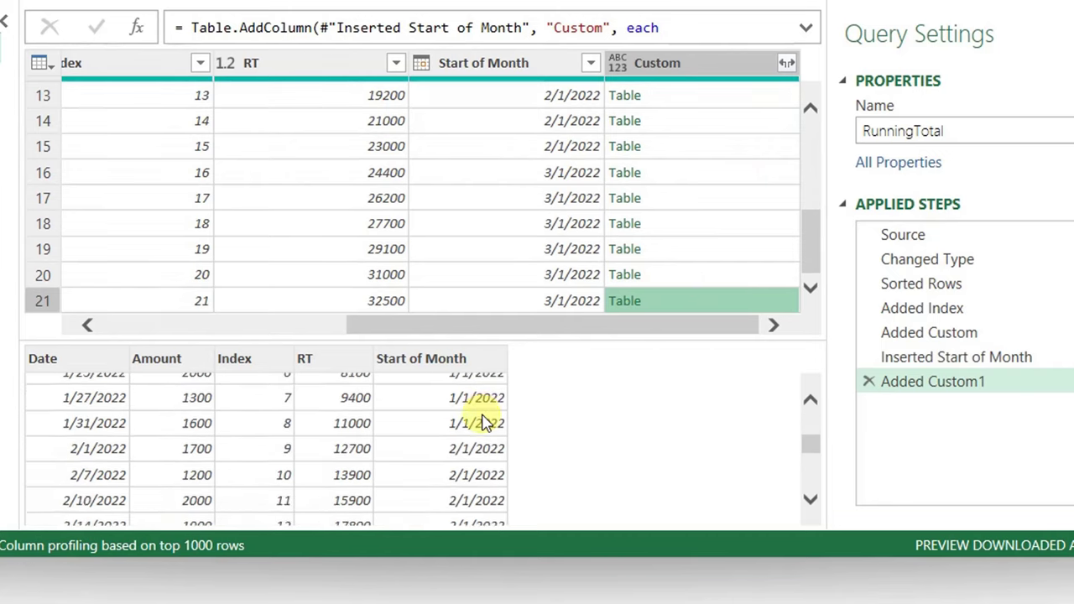
scroll(483, 420, up, 2)
scroll(483, 422, up, 3)
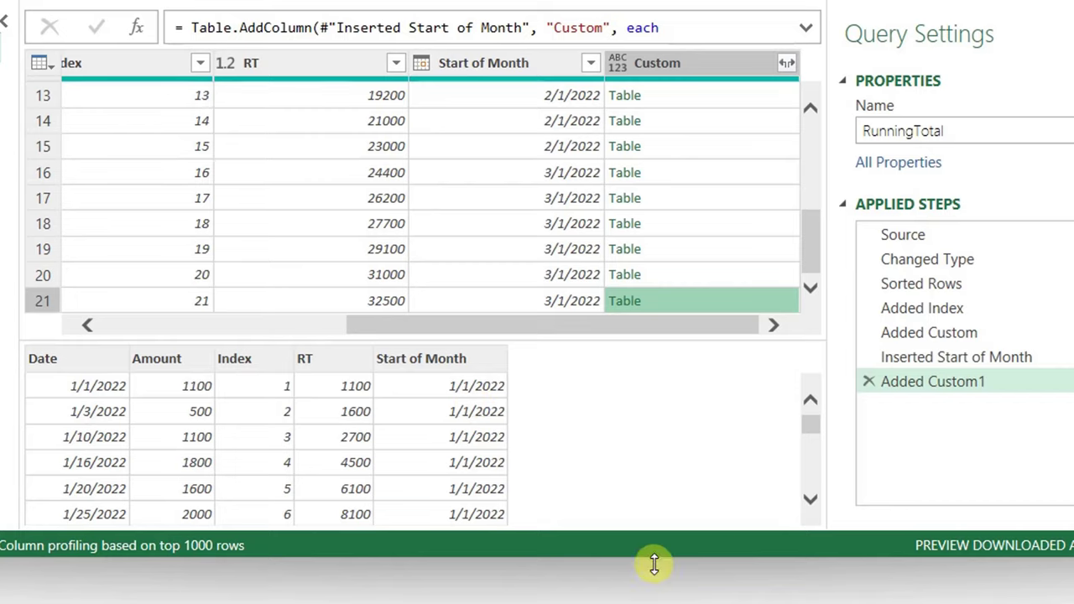
scroll(695, 289, up, 2)
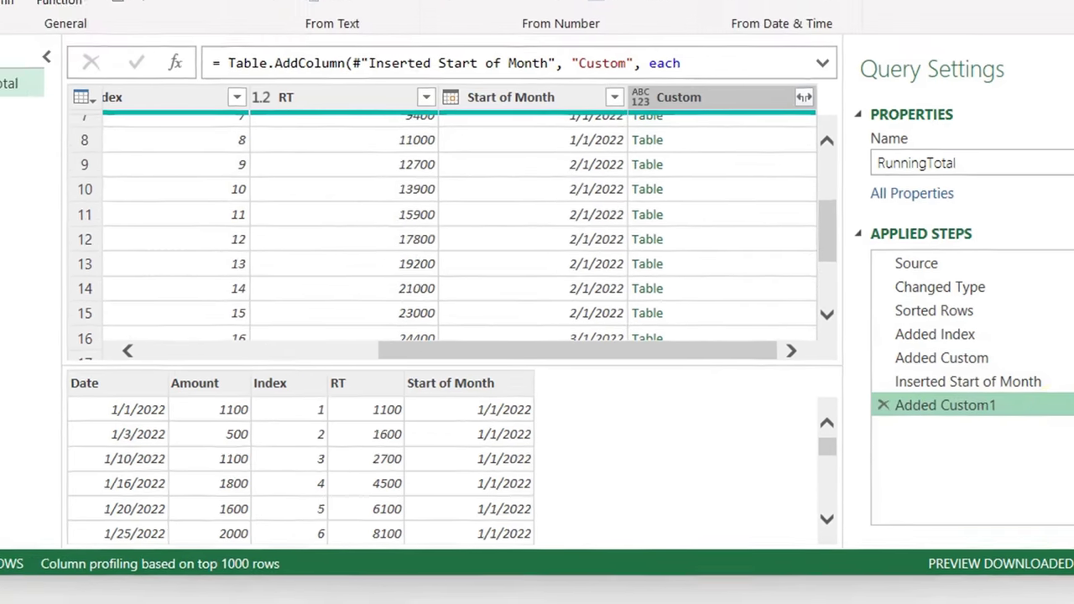
Reopen the Custom column's formula and split the Table.SelectRows table argument, condition and closing parenthesis onto separate lines
click(1070, 381)
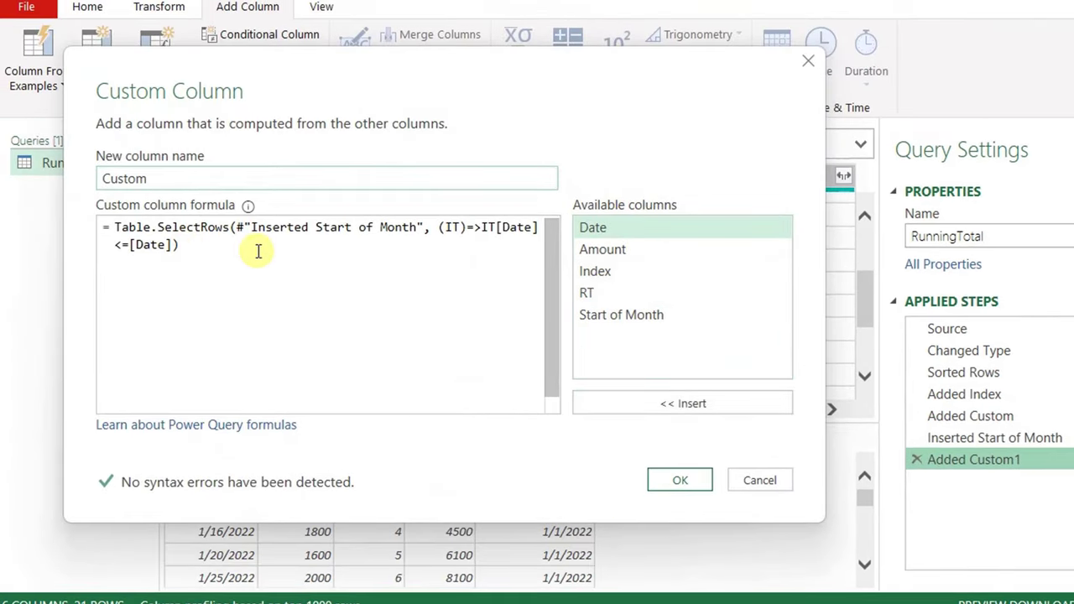
click(235, 227)
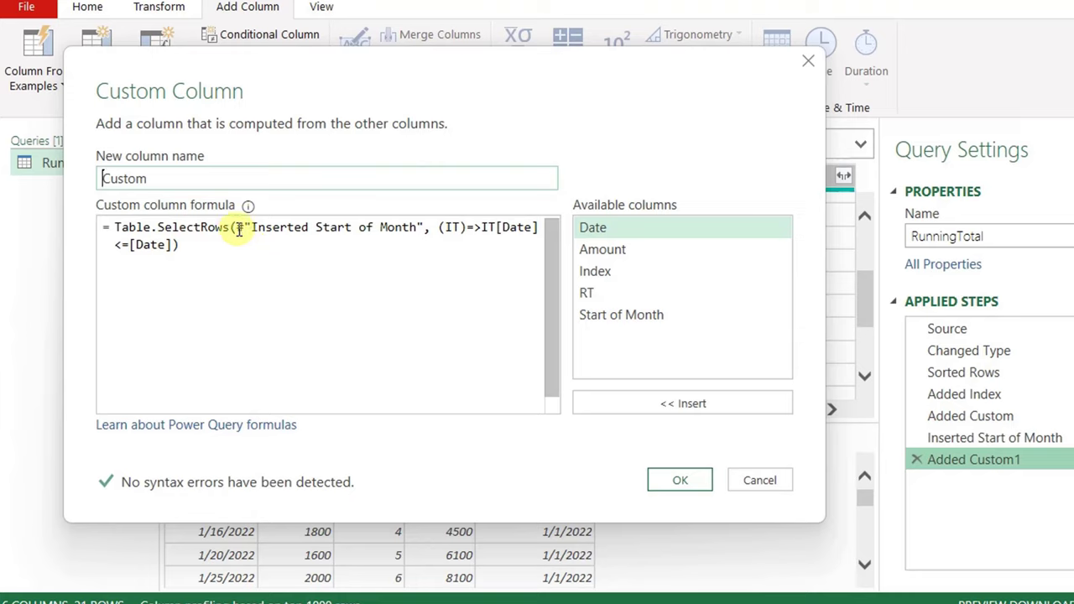
key(Return)
key(Return)
key(Return)
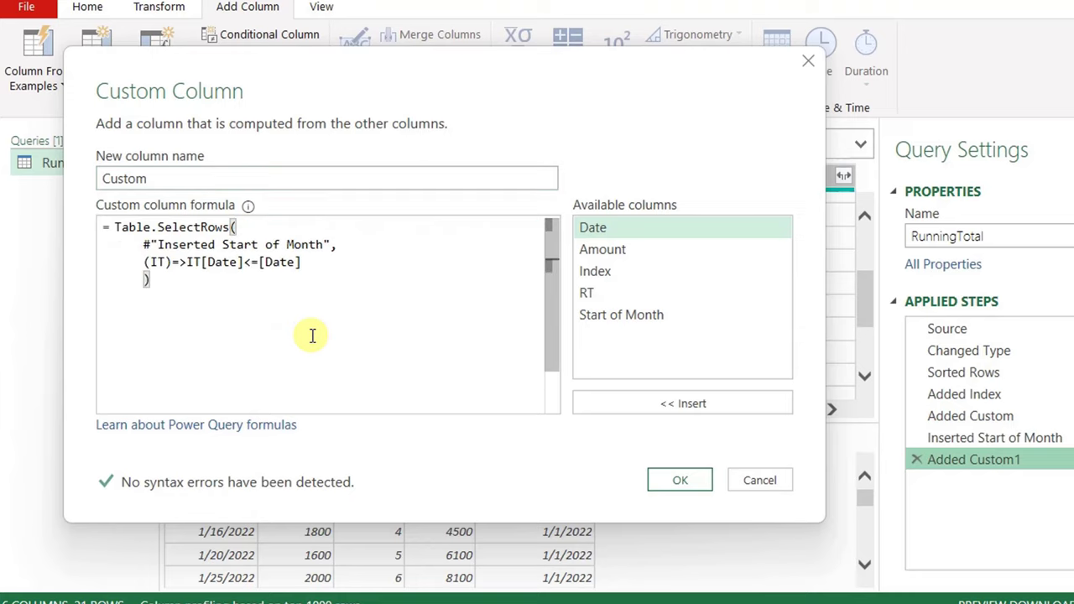
Add the second condition and IT[Date]>=[Start of Month] to the Table.SelectRows formula and apply it
text(and )
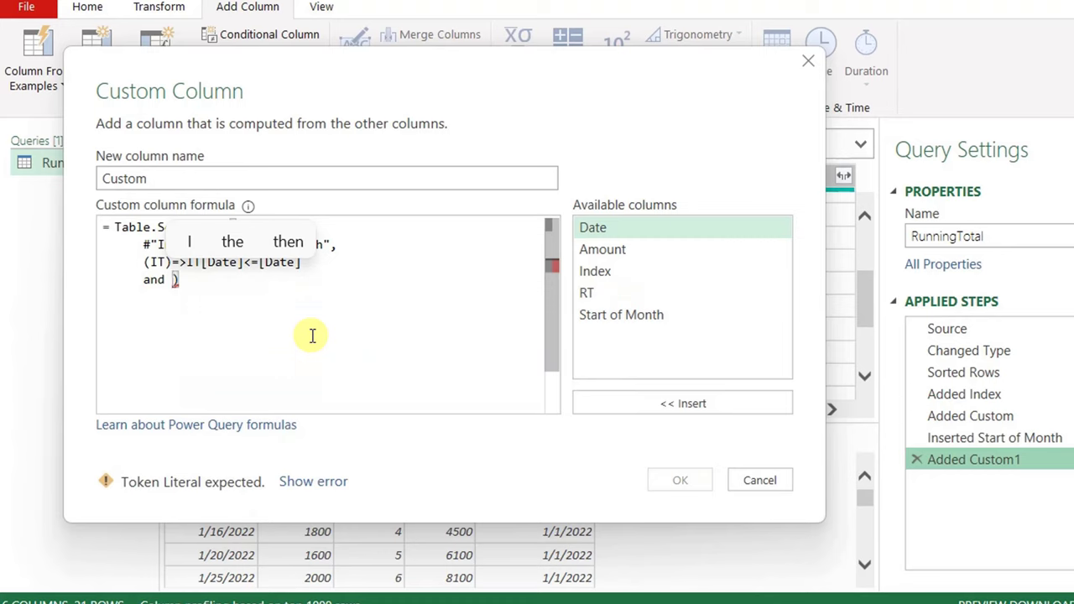
text(IT[Date)
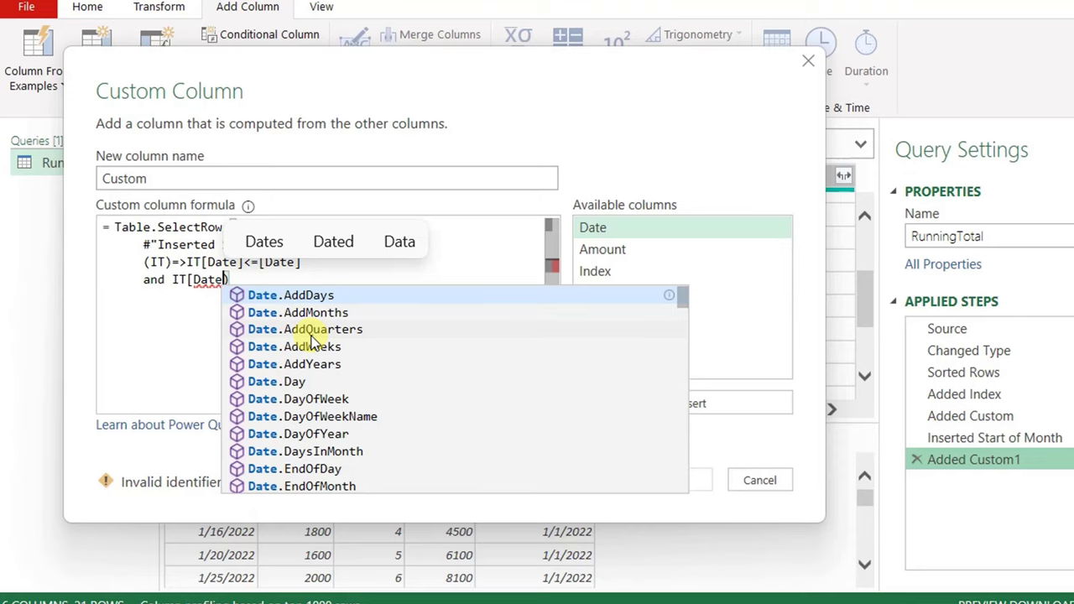
text(])
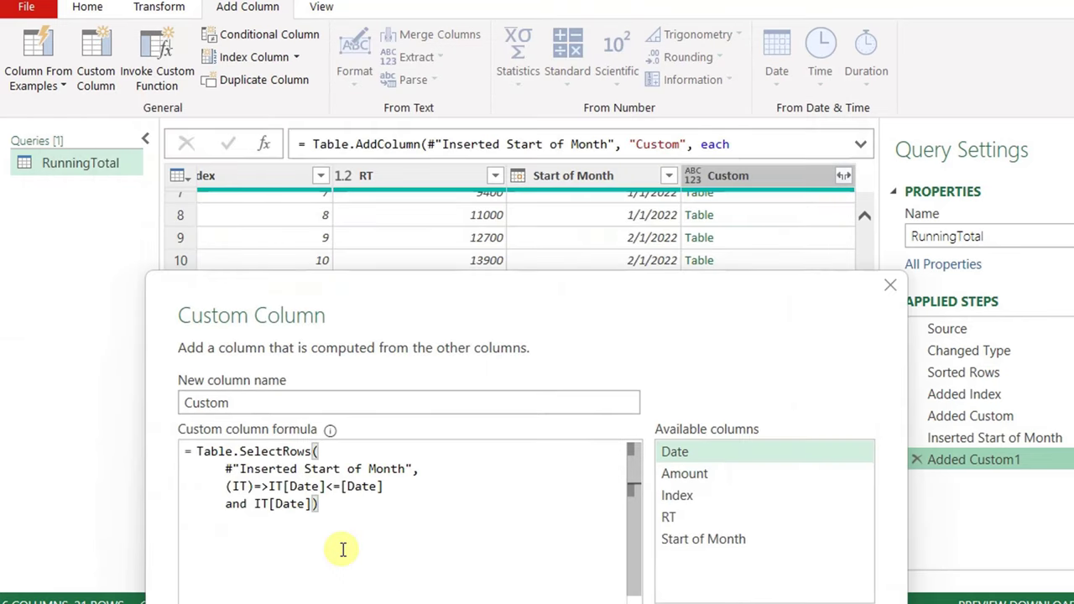
key(Left)
text(>=)
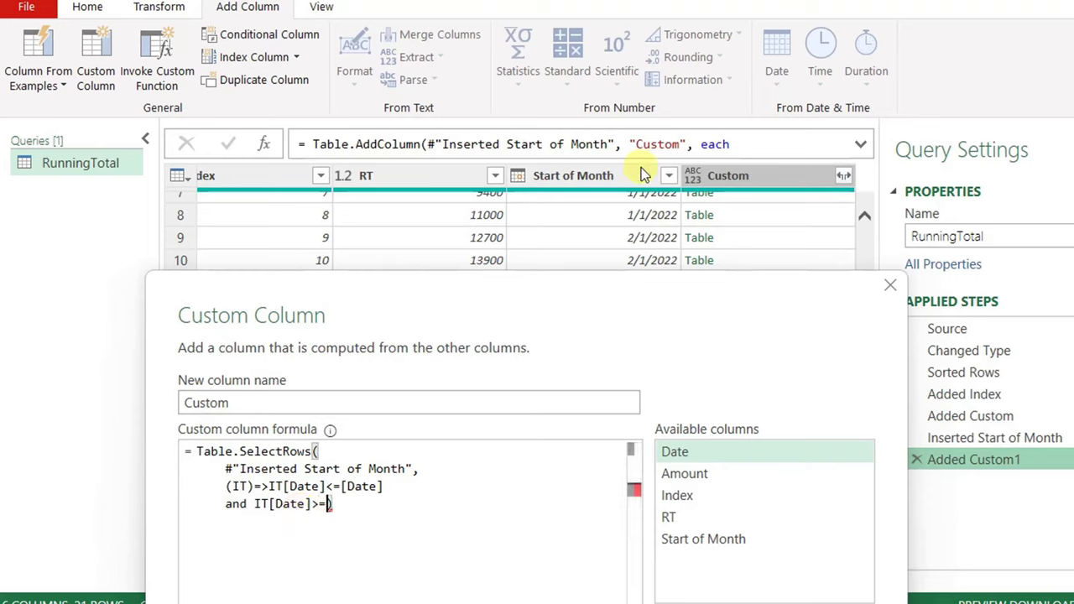
click(717, 541)
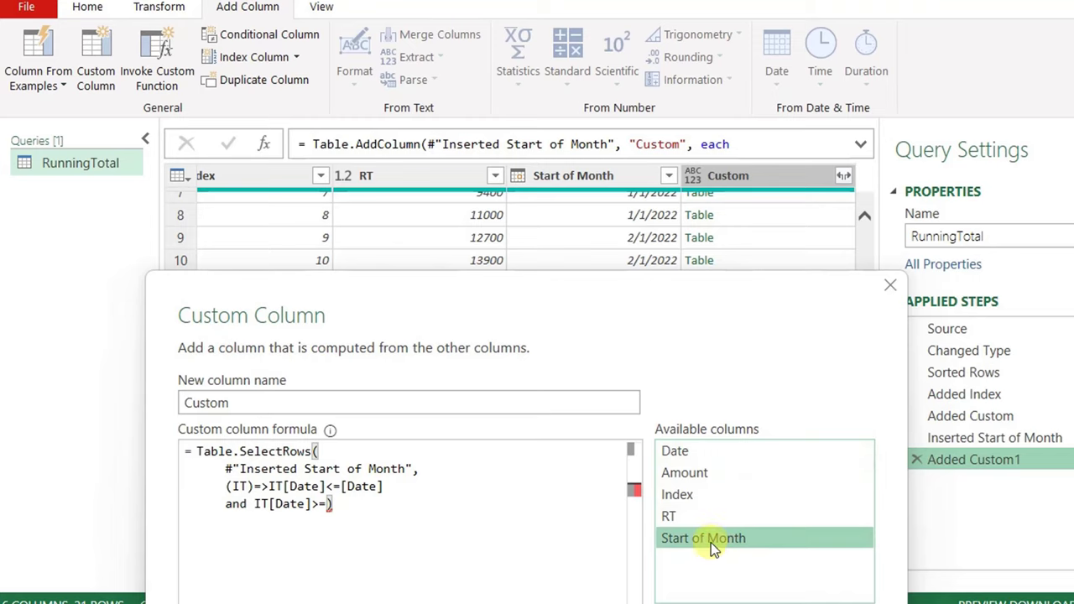
double_click(711, 540)
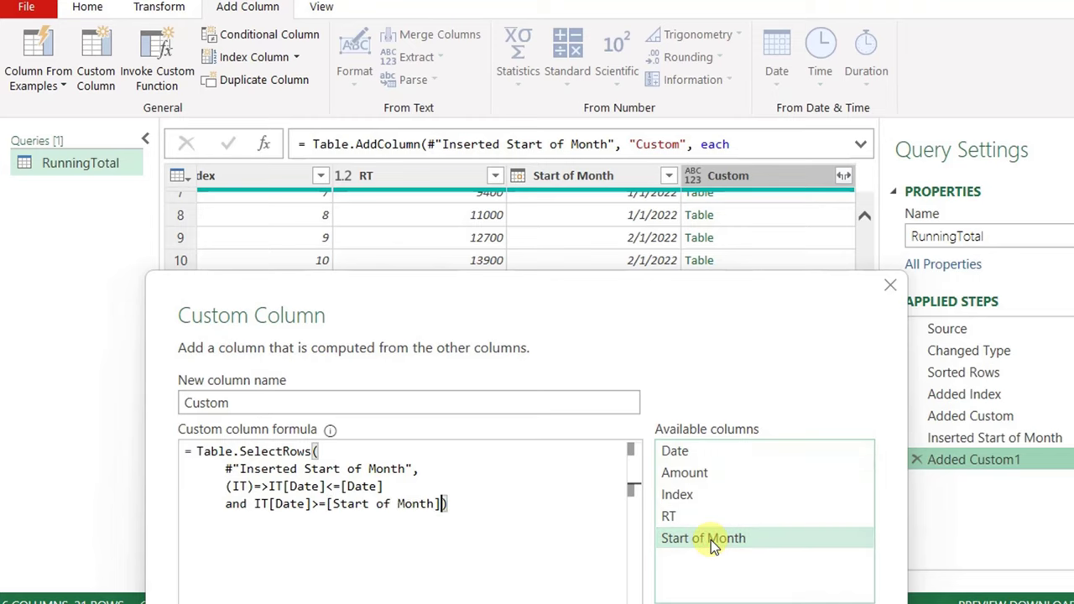
key(Return)
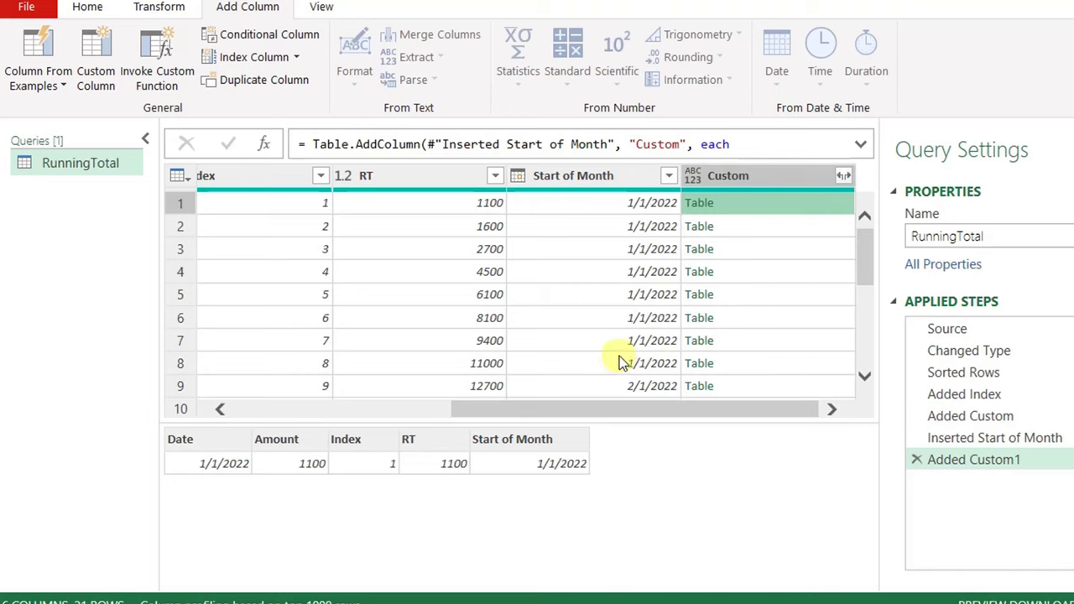
Preview the Custom column's nested tables in rows 8, 9 and 15 to check that each is limited to its own month
click(759, 365)
scroll(496, 472, down, 2)
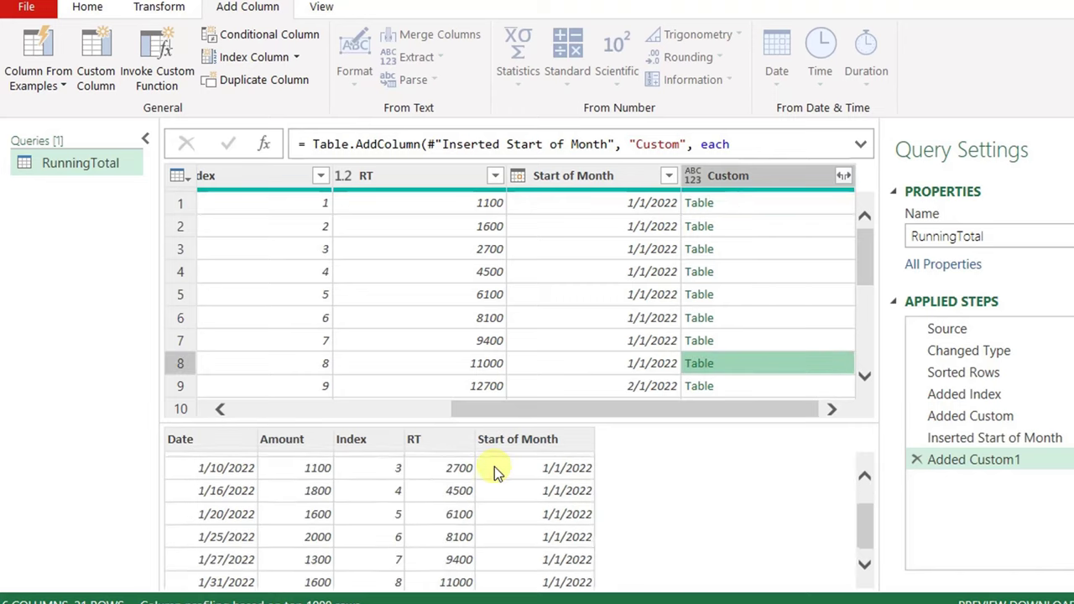
scroll(495, 472, up, 2)
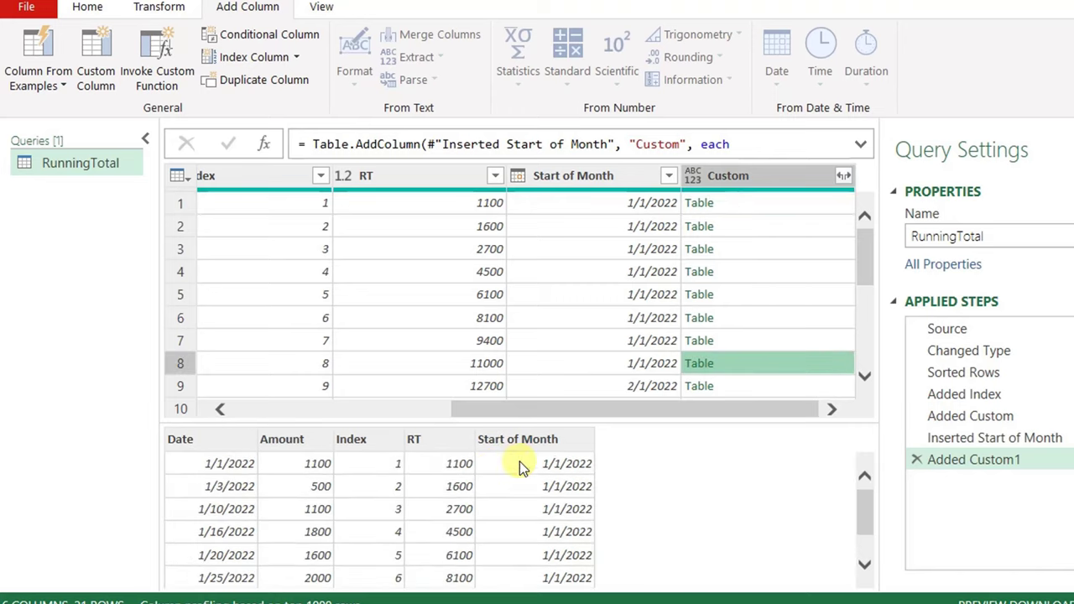
click(800, 386)
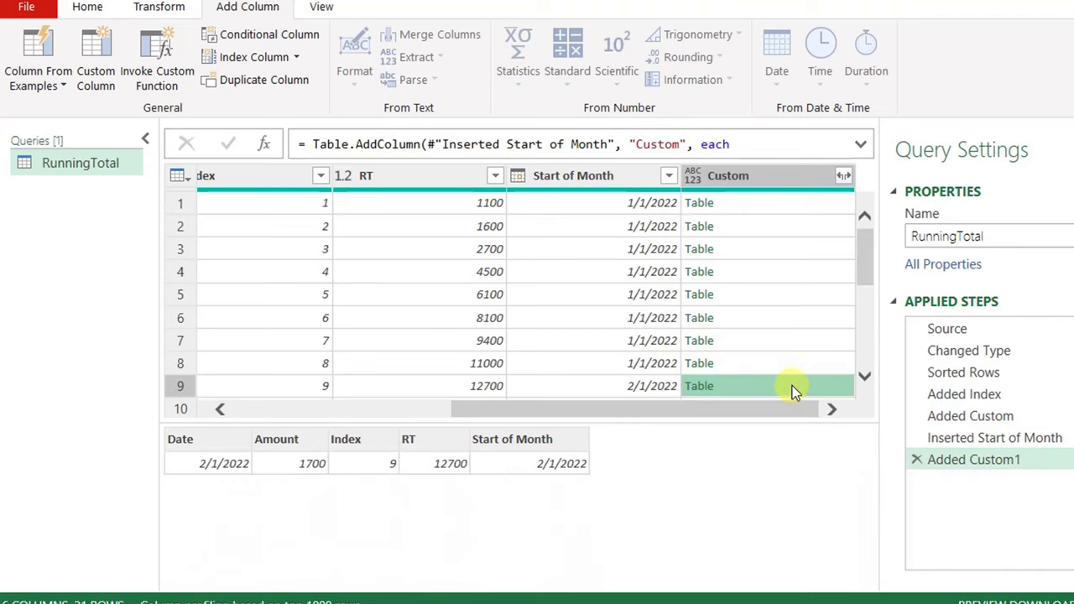
scroll(768, 372, down, 3)
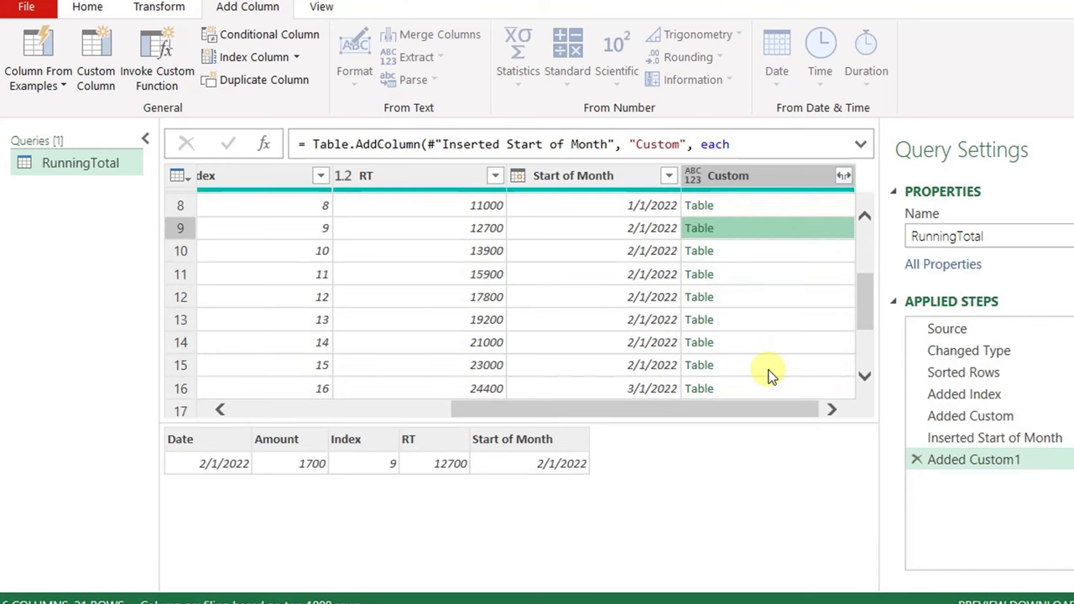
click(770, 369)
scroll(458, 474, down, 2)
scroll(458, 474, up, 2)
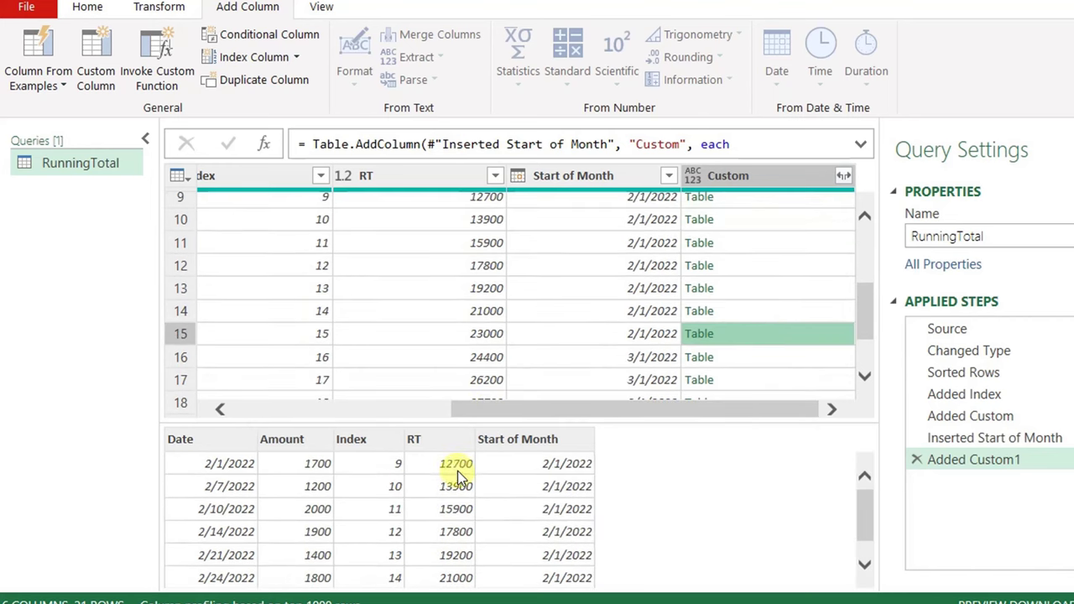
Preview row 16's nested table, edit the Custom formula to wrap Table.SelectRows(...)[Amount] in List.Sum, and check the monthly totals
click(755, 361)
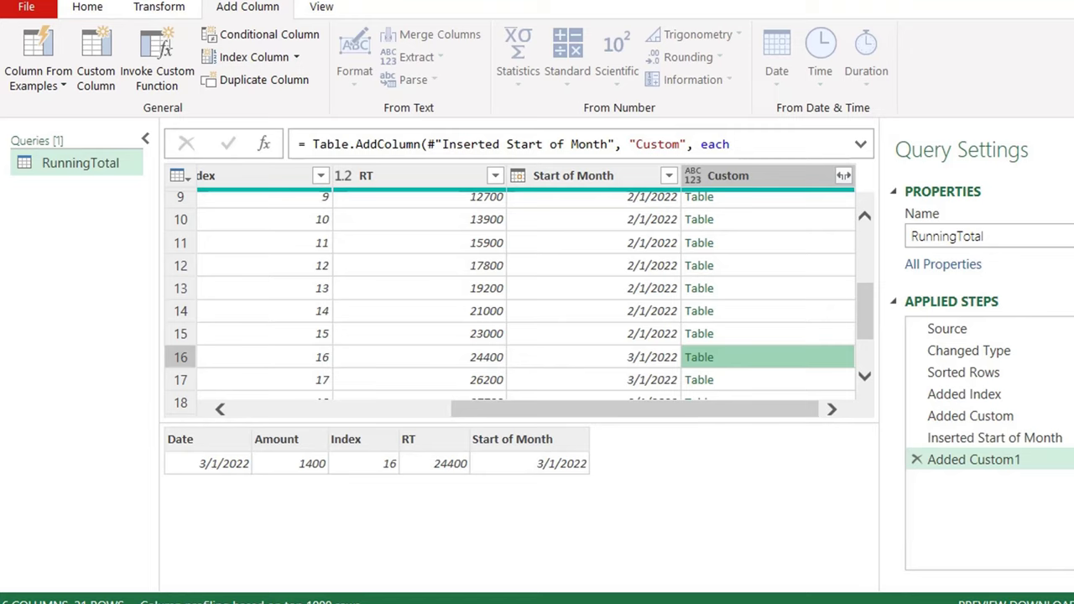
click(1057, 460)
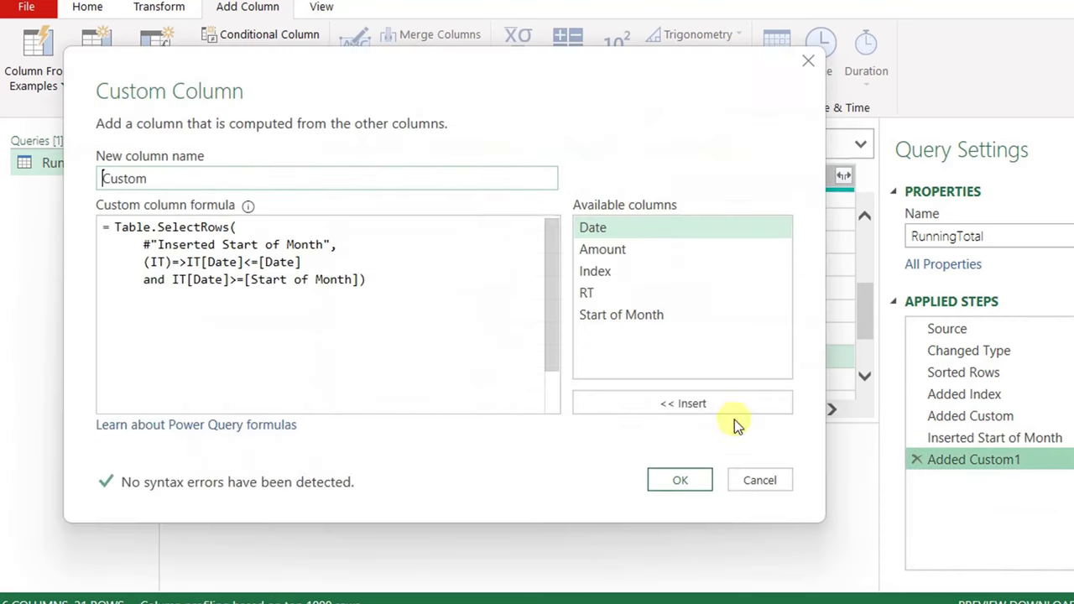
click(394, 274)
text([)
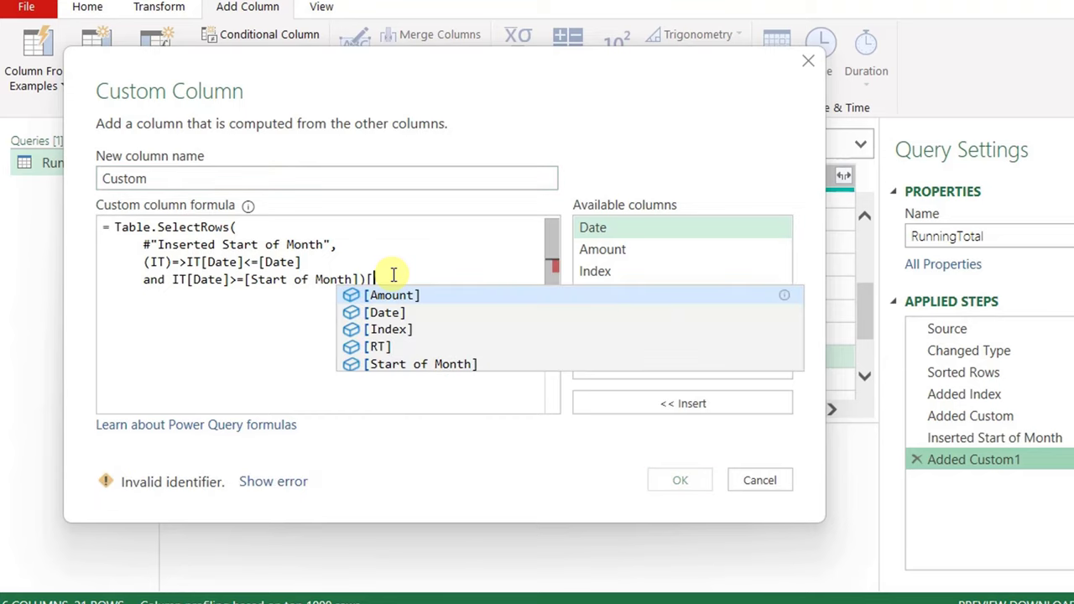
text(Amount)
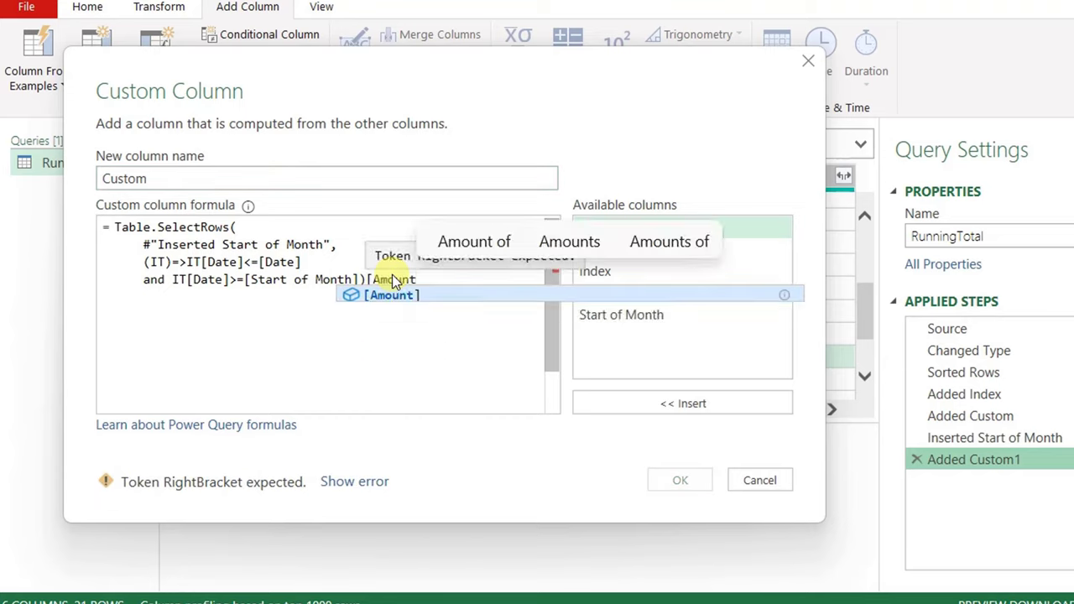
text(])
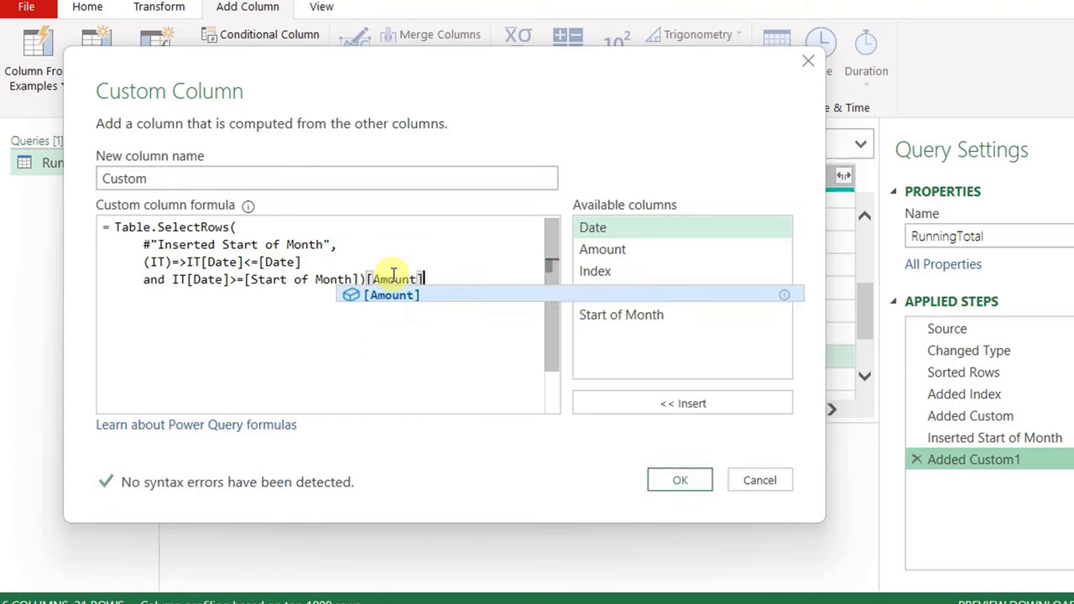
click(119, 227)
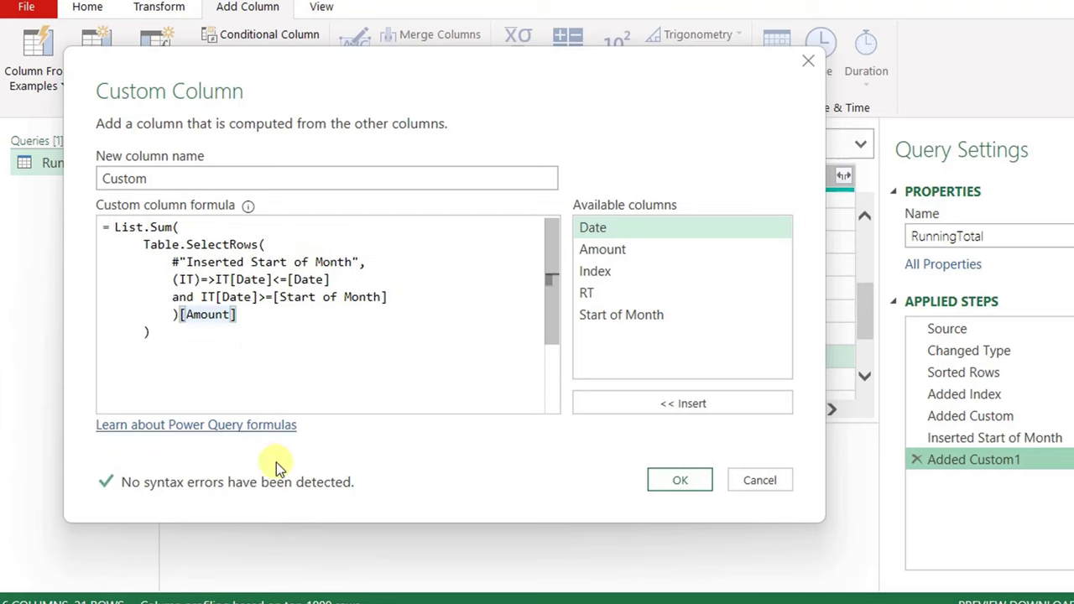
click(689, 478)
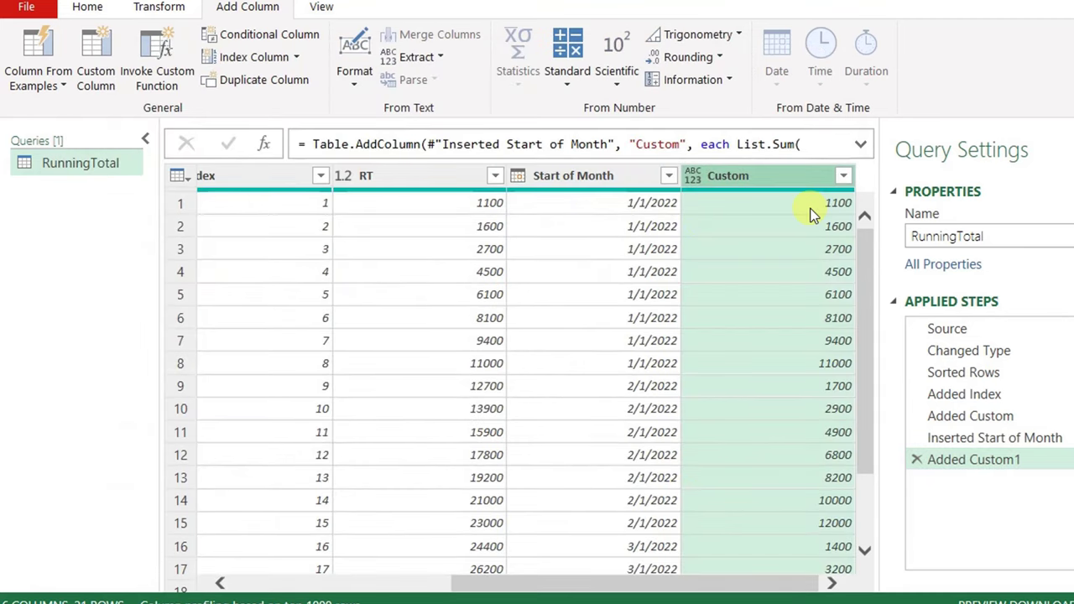
click(818, 362)
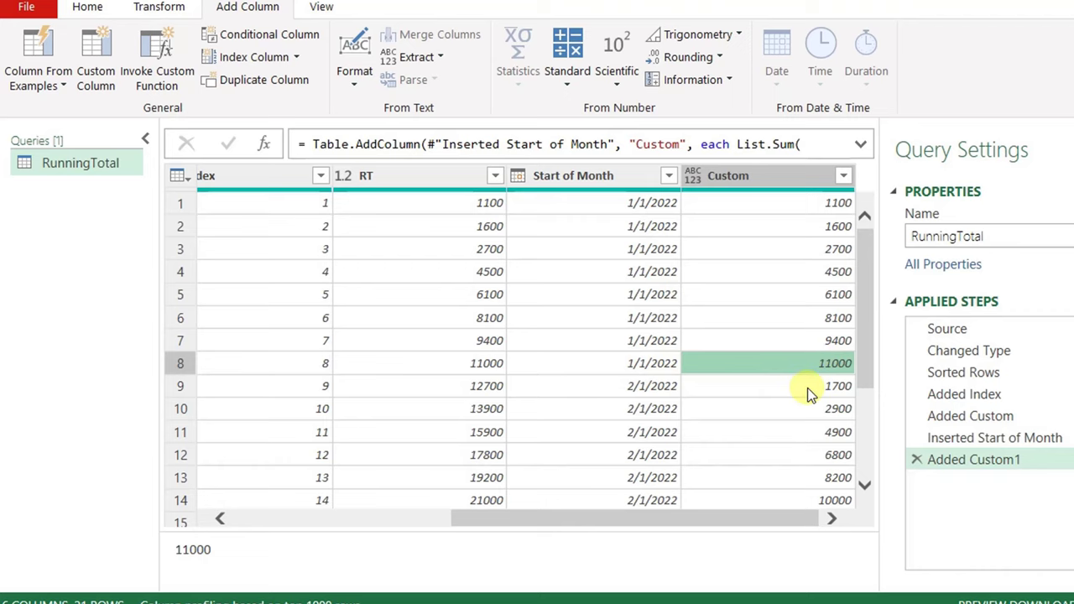
scroll(809, 394, down, 2)
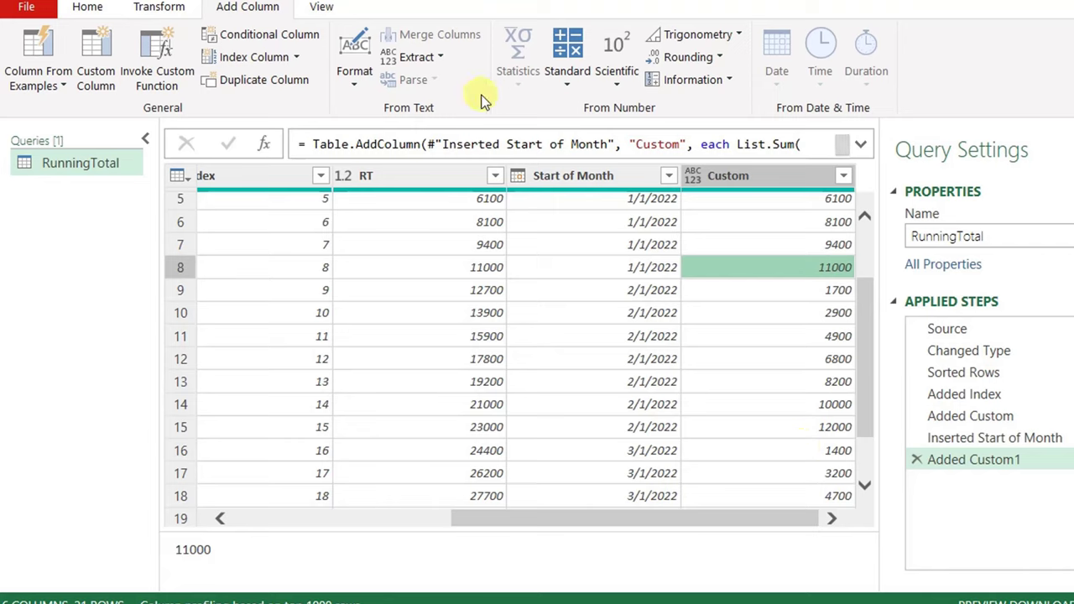
Add , type number as the last argument of the Custom column's Table.AddColumn formula
click(864, 142)
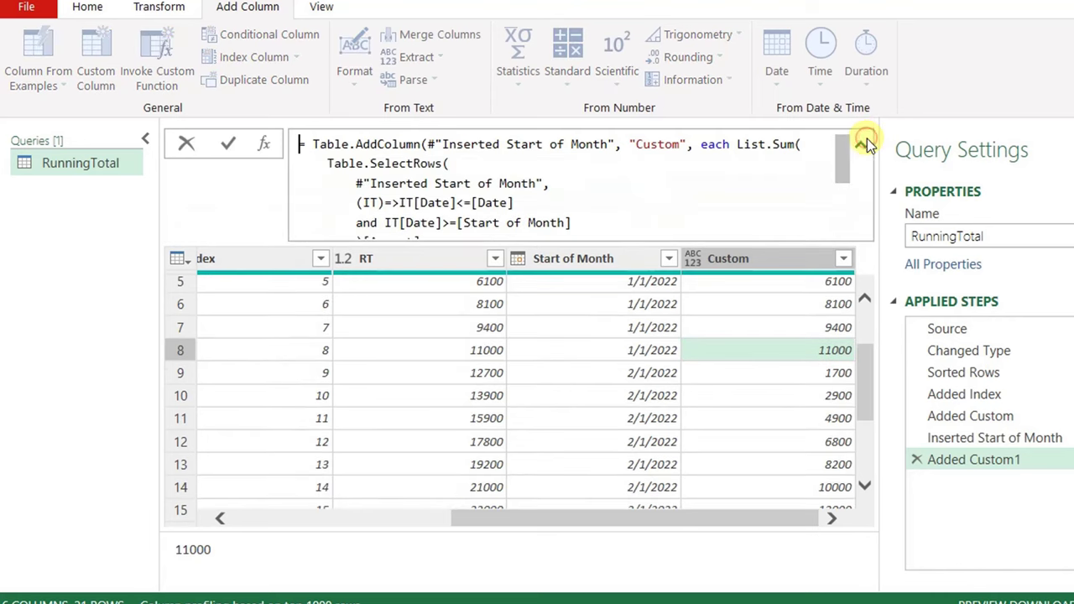
scroll(578, 166, down, 5)
scroll(567, 168, up, 1)
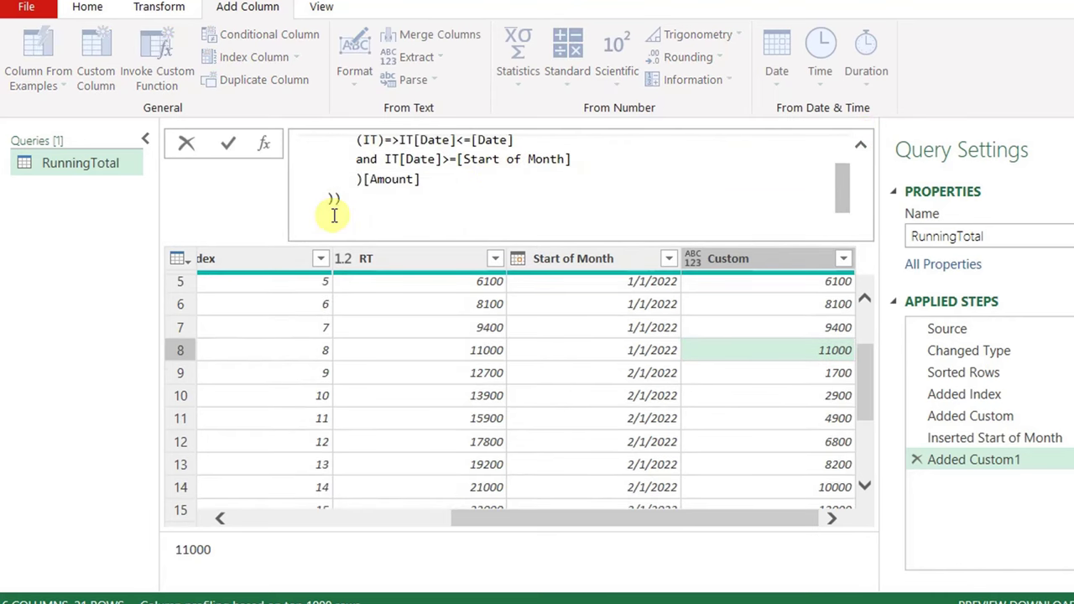
click(336, 198)
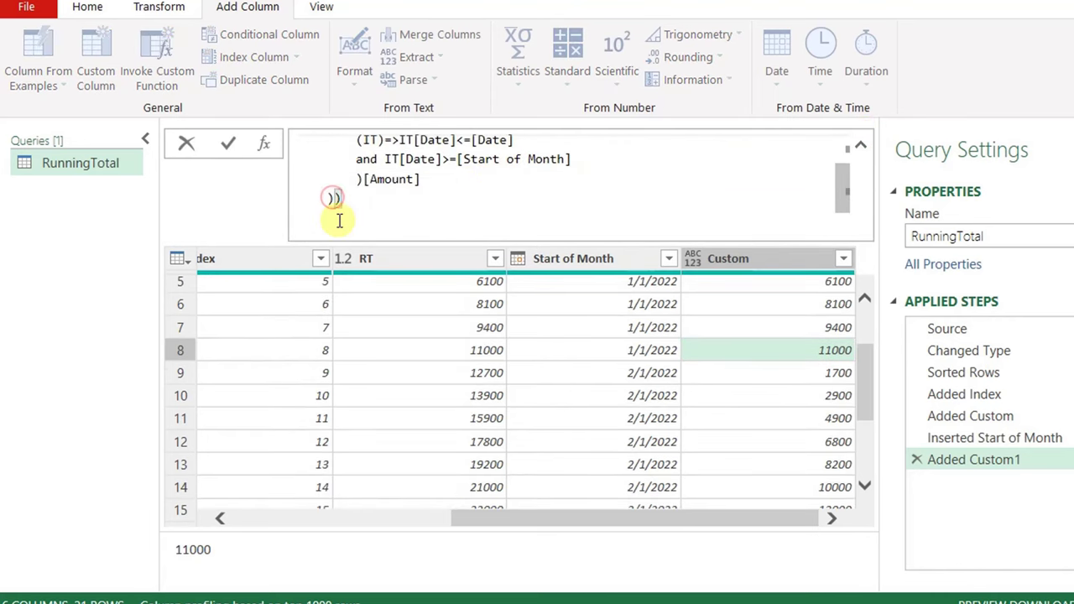
text(, type number)
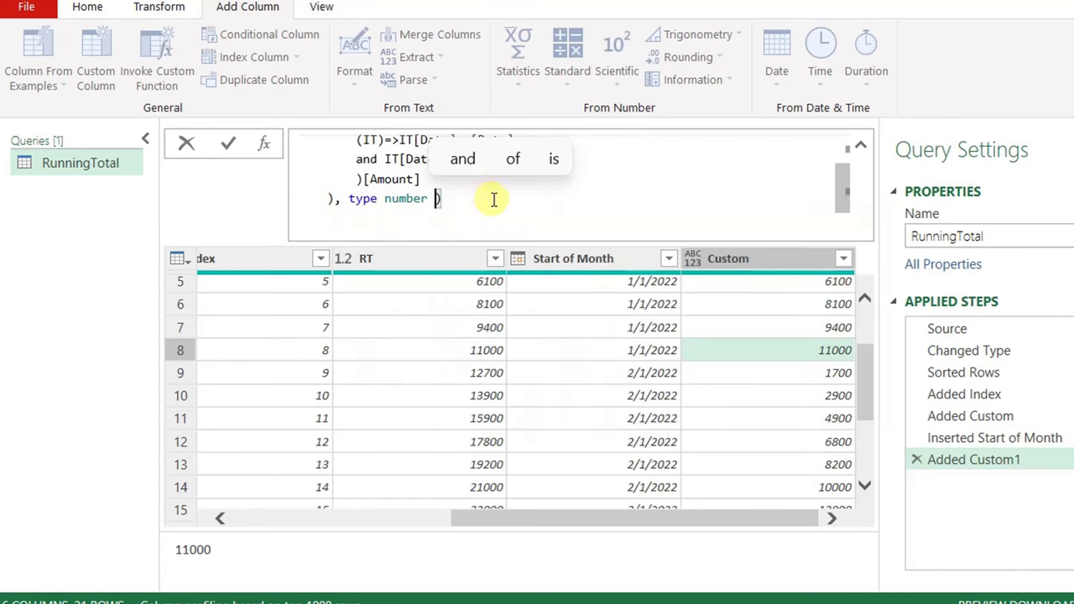
Rename the Custom column to MRT within its Table.AddColumn formula and apply the edited formula
scroll(494, 199, up, 1)
double_click(658, 145)
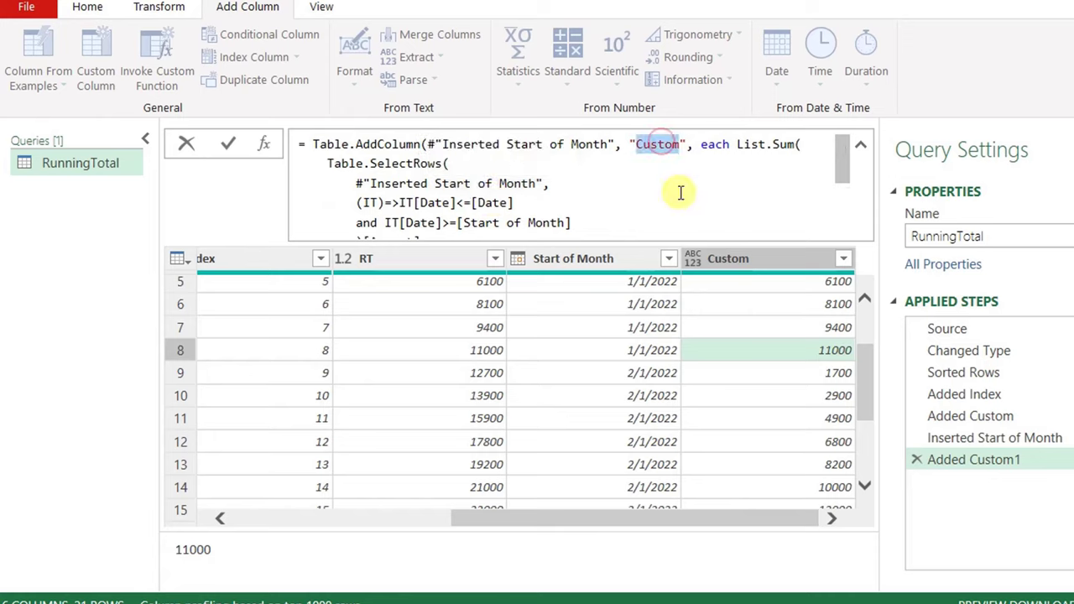
text(MRT)
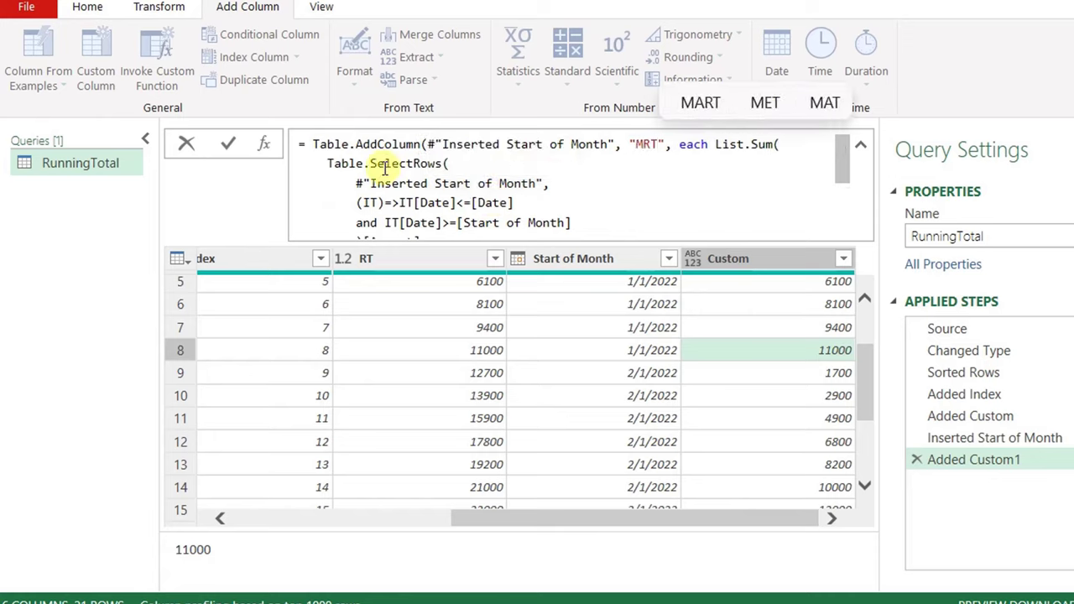
click(228, 144)
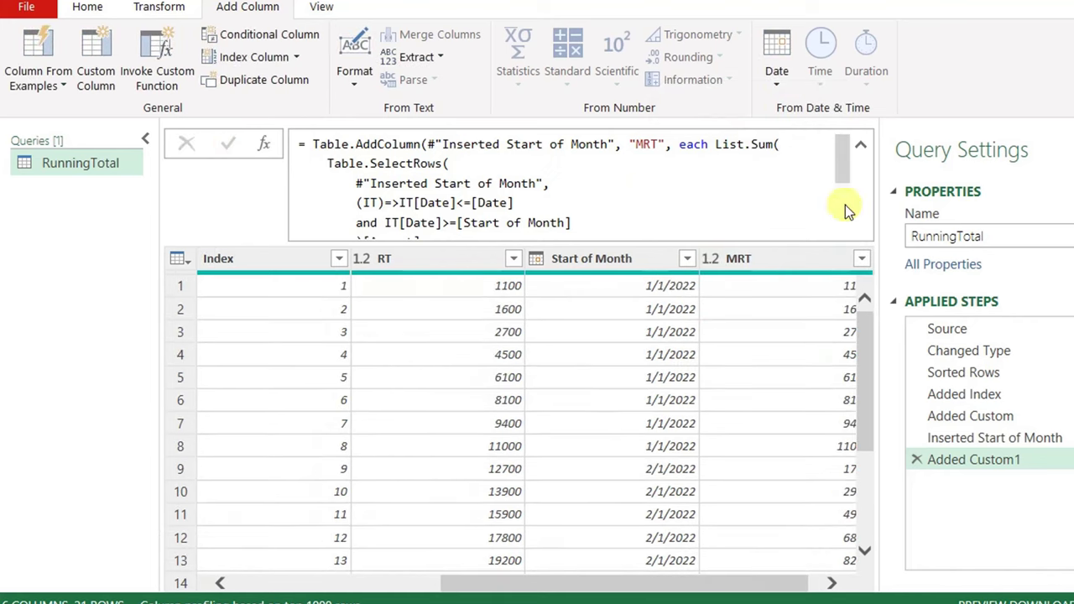
click(860, 144)
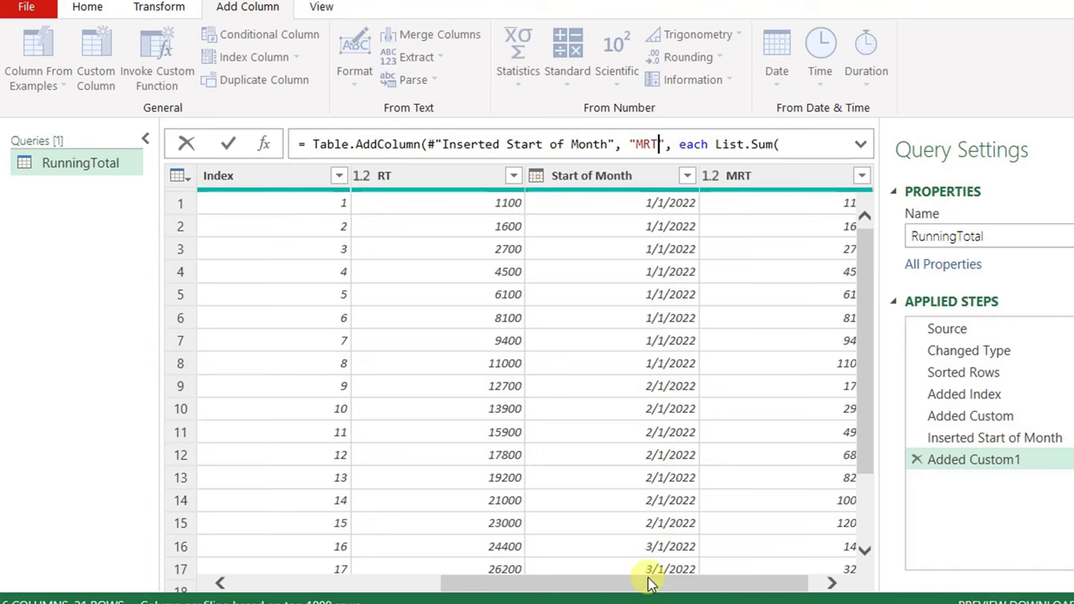
Keep only the Date, Amount, RT and MRT columns and remove all other columns
drag(652, 578, 446, 579)
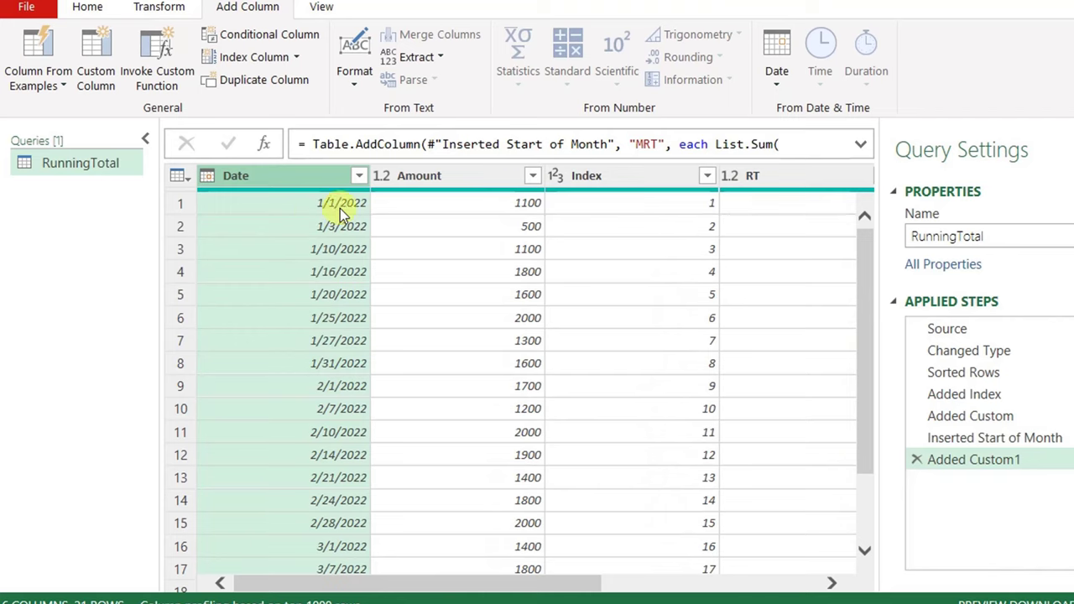
ctrl+click(445, 178)
ctrl+click(797, 178)
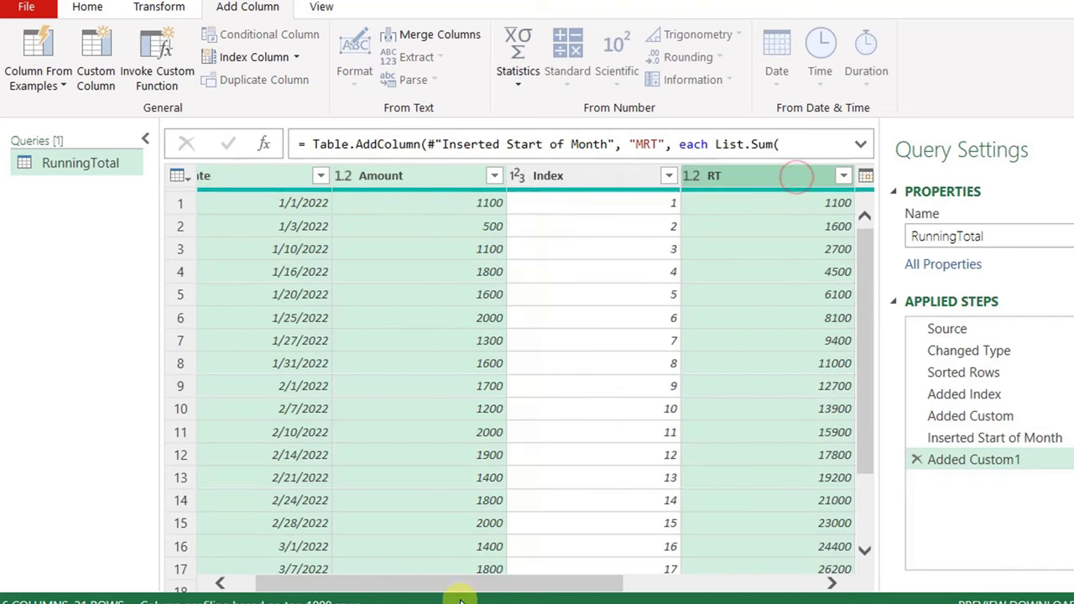
drag(456, 583, 755, 585)
ctrl+click(733, 185)
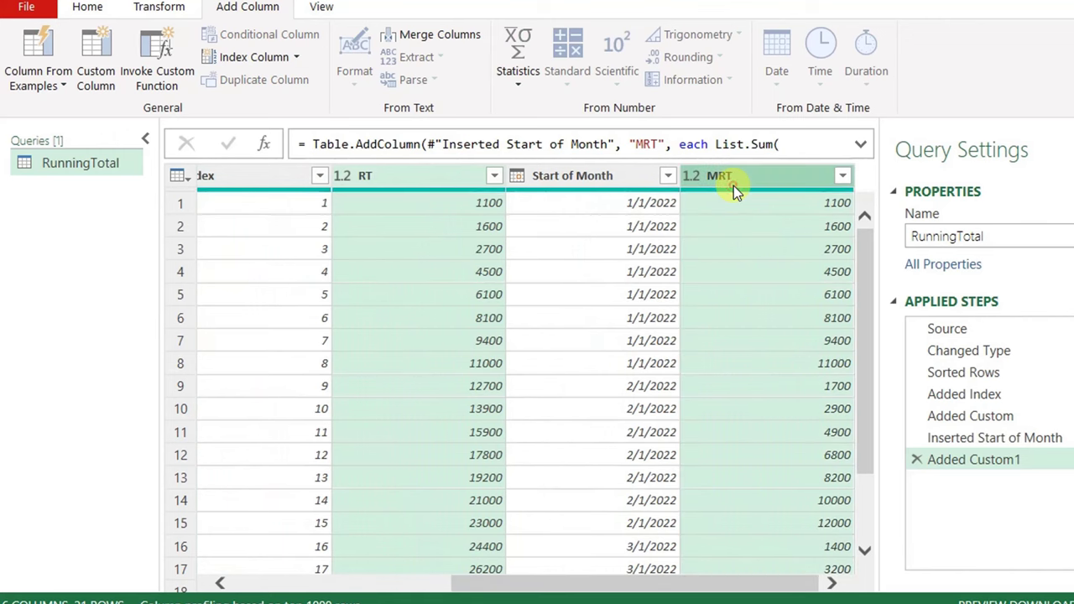
right_click(733, 181)
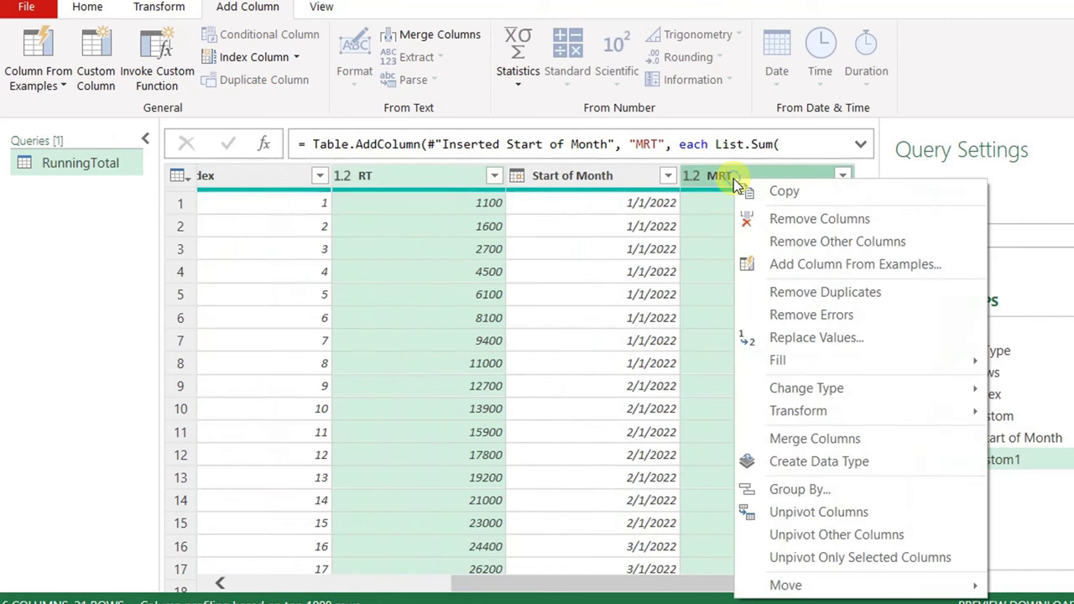
click(792, 243)
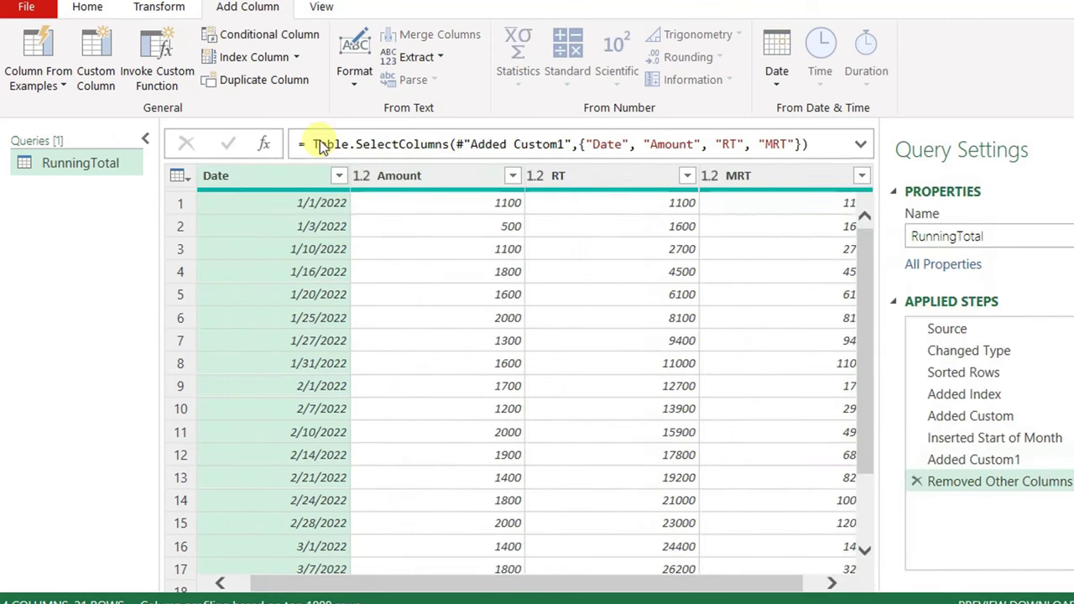
Load the RunningTotal query as a table into the existing worksheet at cell H3
click(89, 8)
click(25, 79)
click(67, 131)
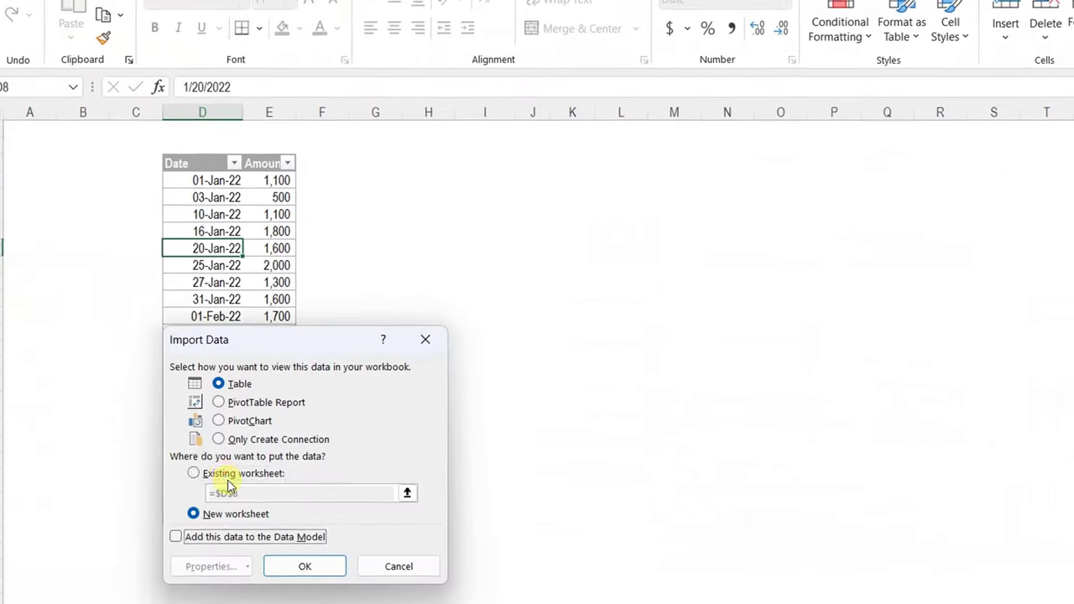
click(226, 475)
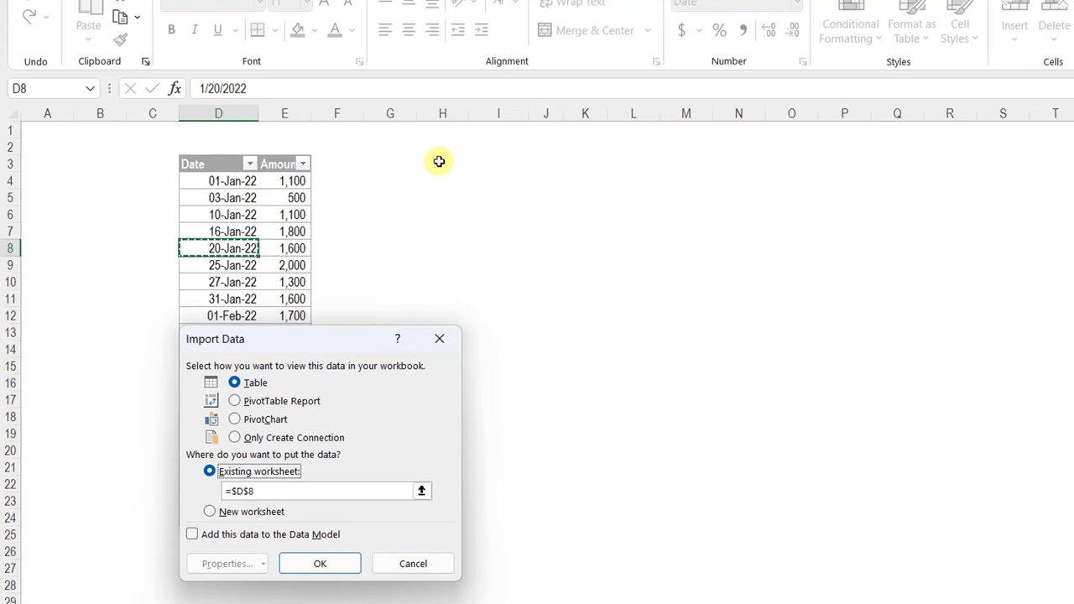
click(445, 162)
click(318, 567)
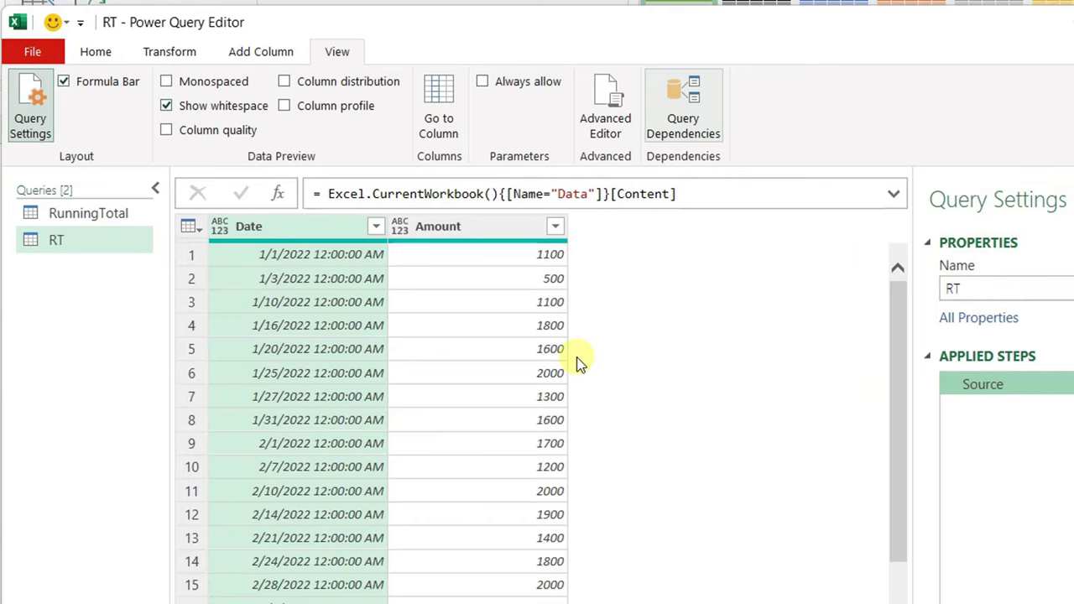
Sort the RT query by Date in ascending order and create a new query that references it
click(375, 226)
click(118, 250)
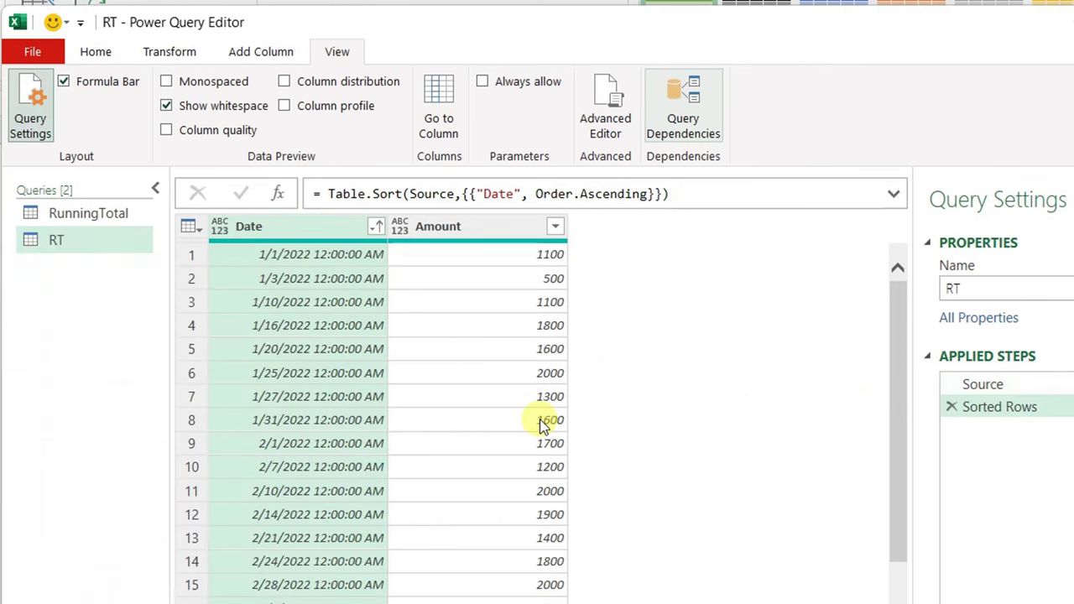
right_click(94, 245)
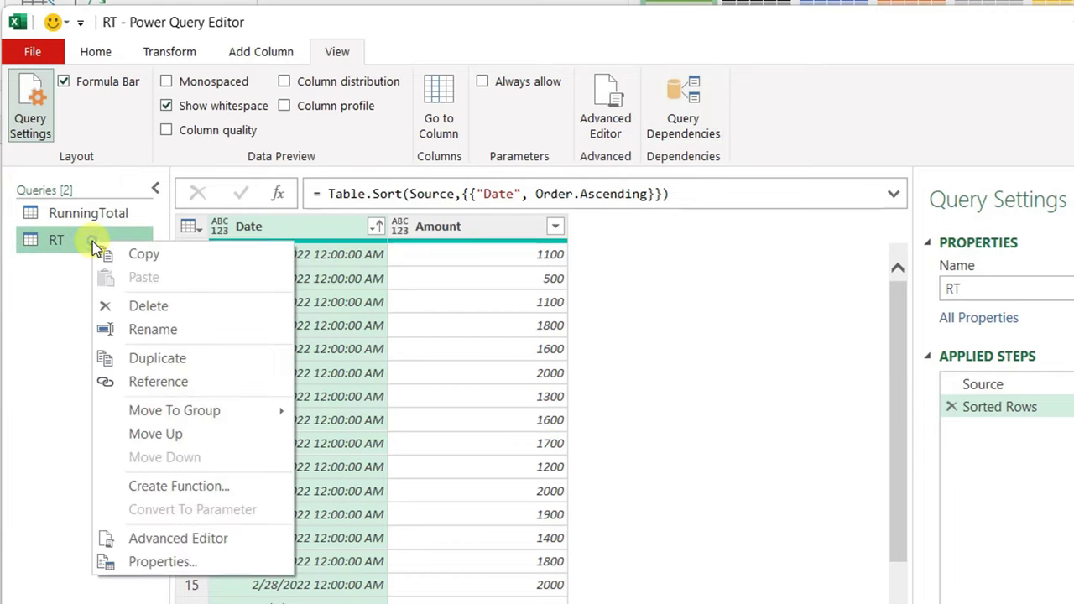
click(153, 382)
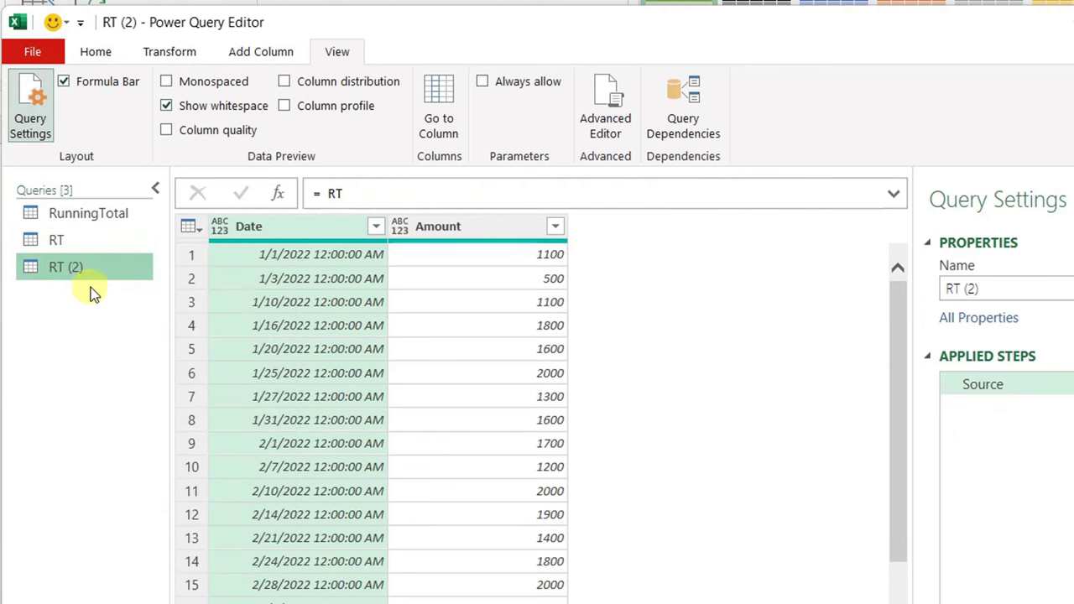
Rename the referenced query to RTF
click(1011, 288)
key(BackSpace)
key(BackSpace)
key(BackSpace)
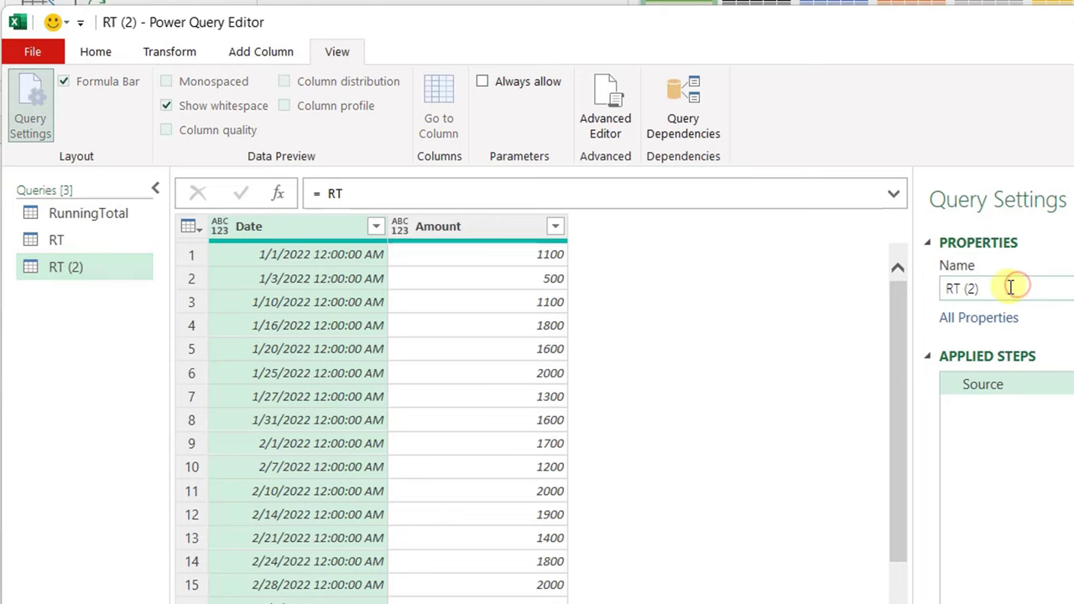
key(BackSpace)
text(F)
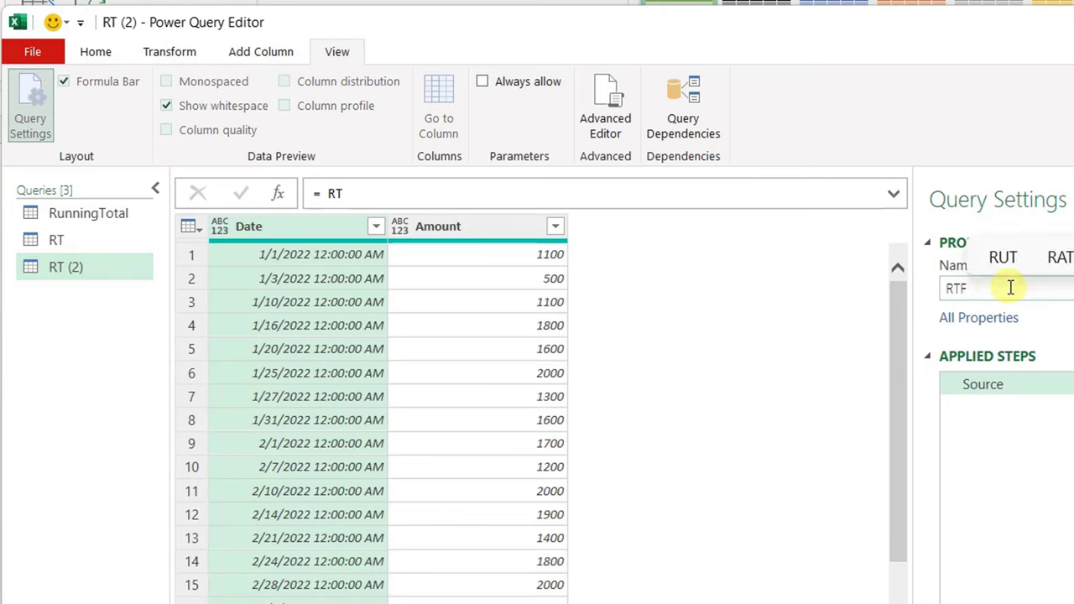
key(Return)
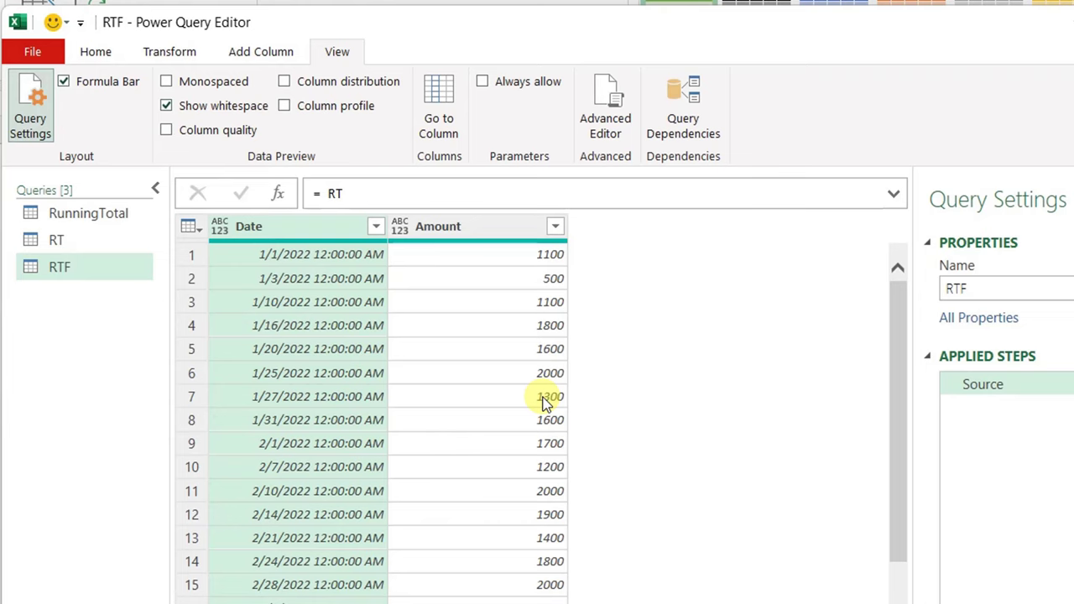
Add an index column starting from 1 to the RTF query
click(246, 47)
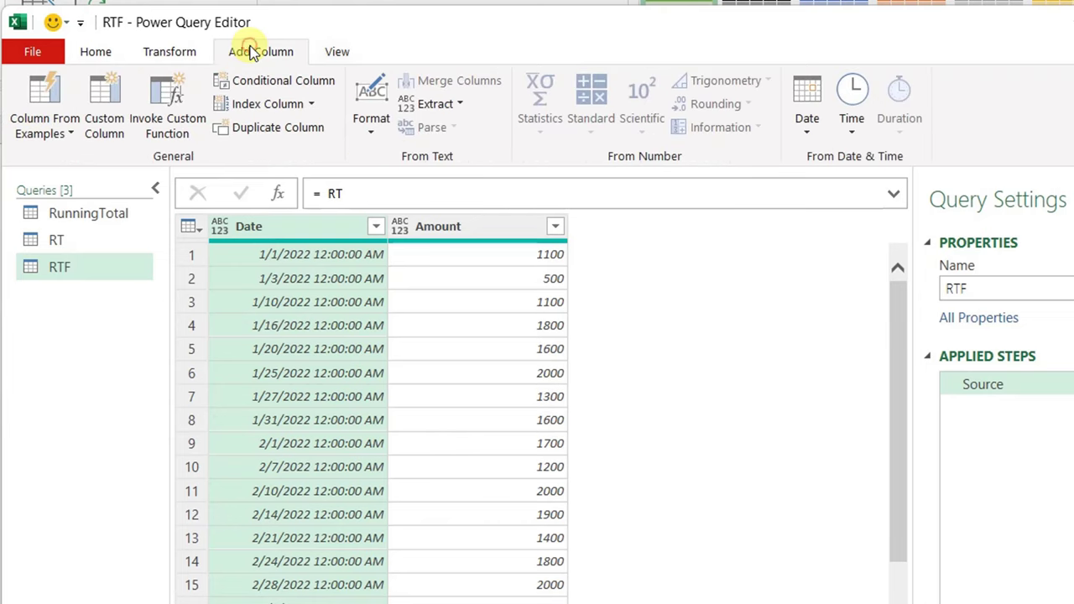
click(309, 103)
click(277, 153)
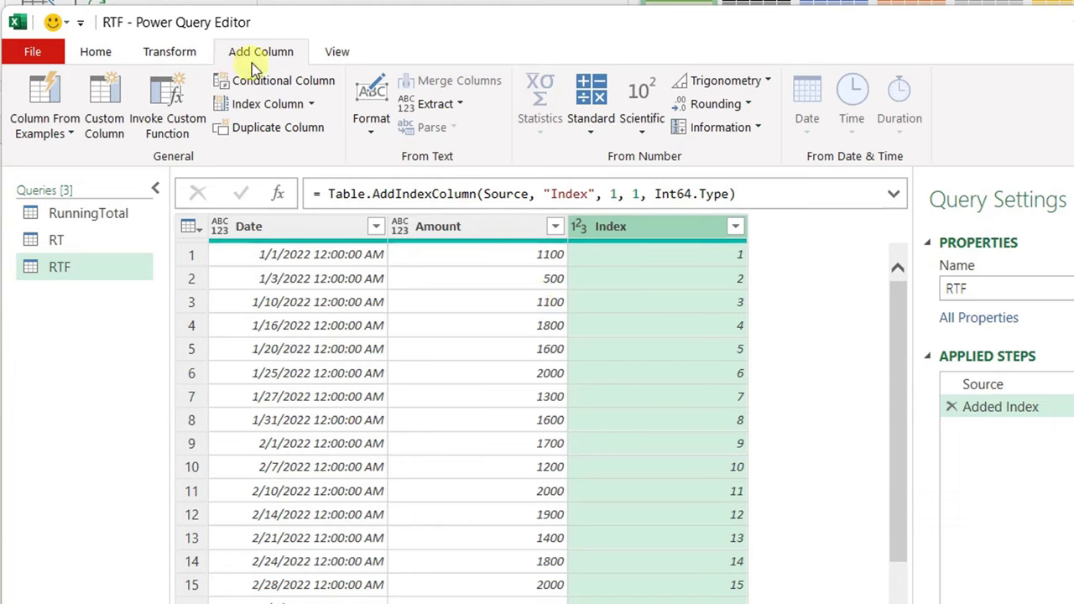
Add a custom column RT to the RTF query with the formula List.Sum(List.FirstN(#"Added Index"[Amount],[Index]))
click(105, 124)
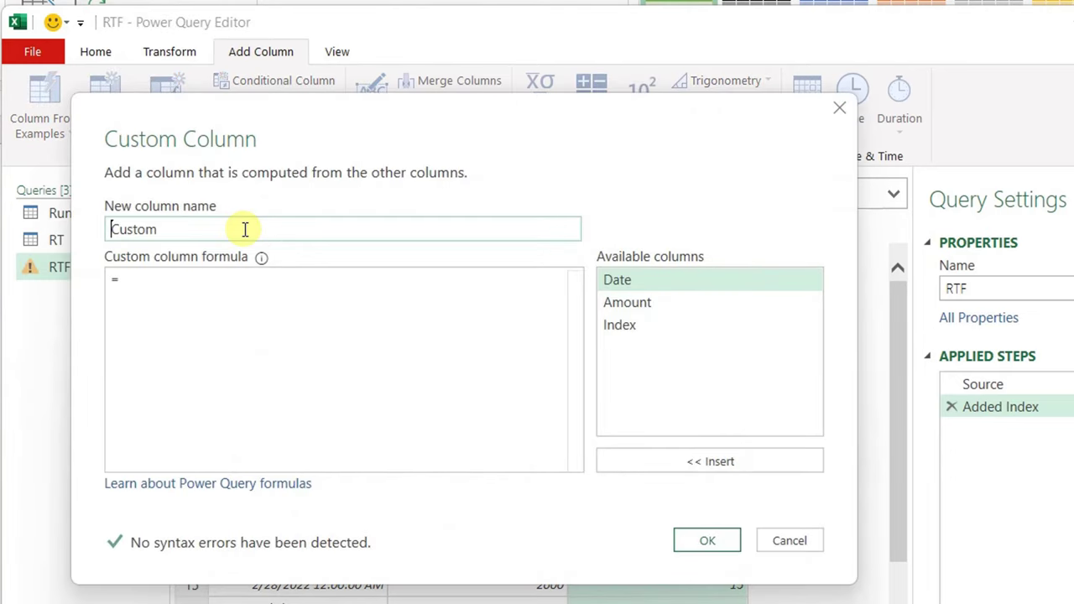
double_click(244, 229)
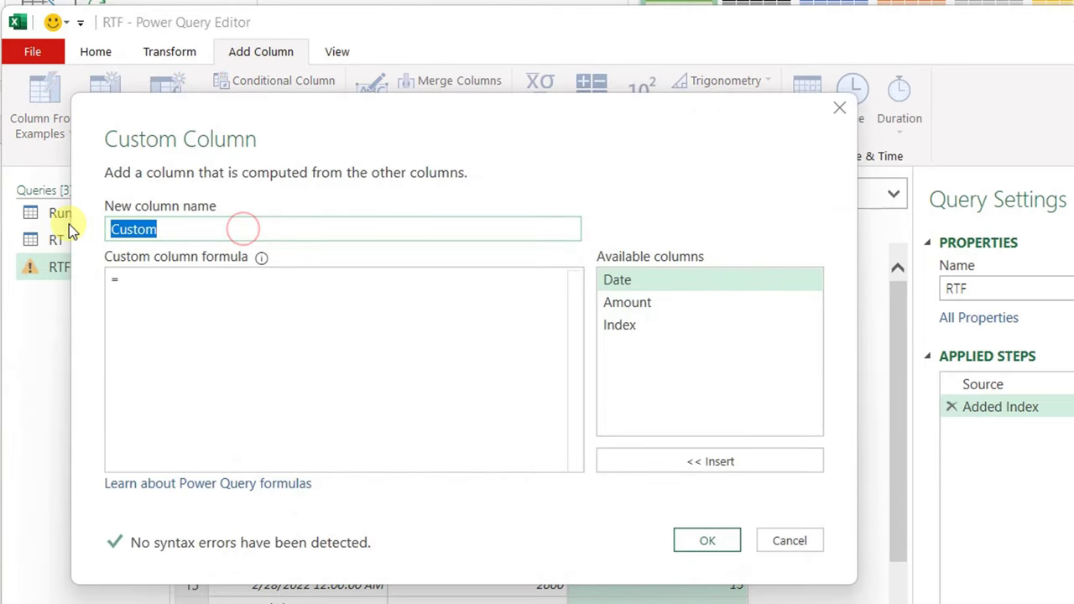
text(RT)
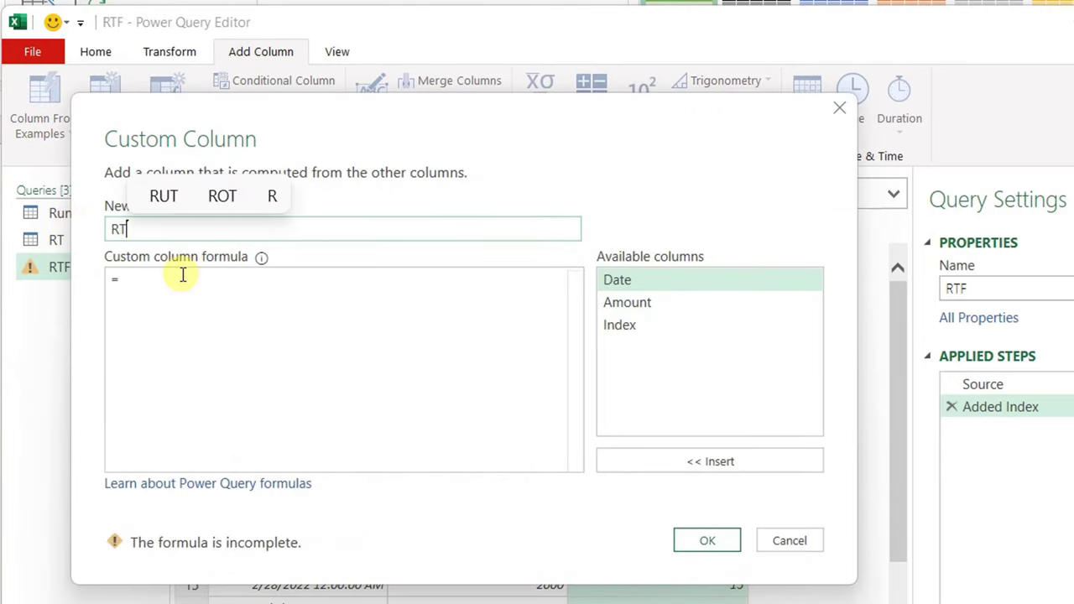
click(181, 276)
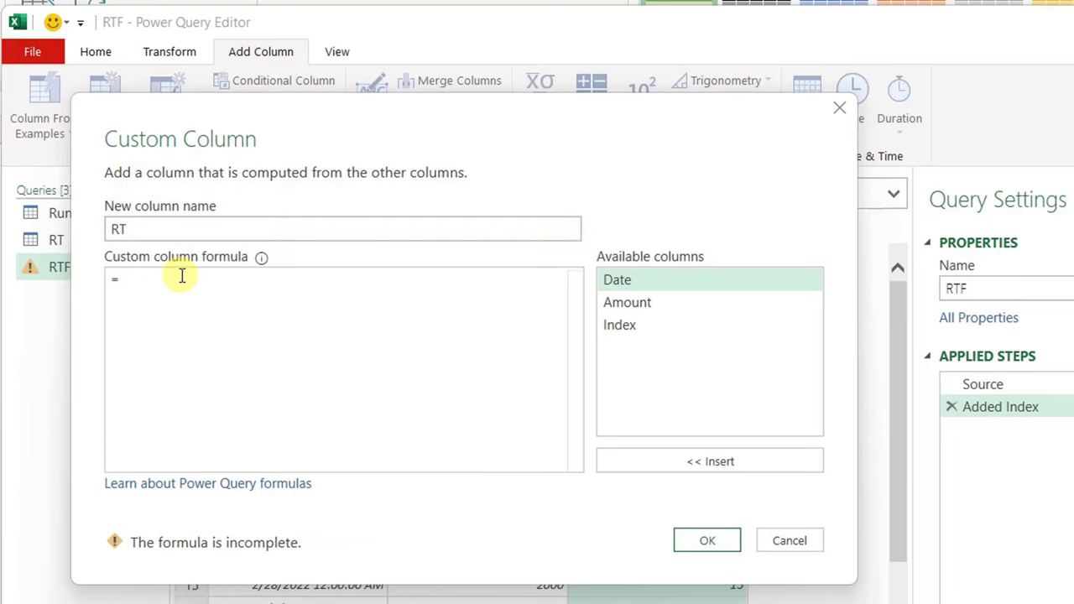
text(List.Sum()
key(Return)
text(List)
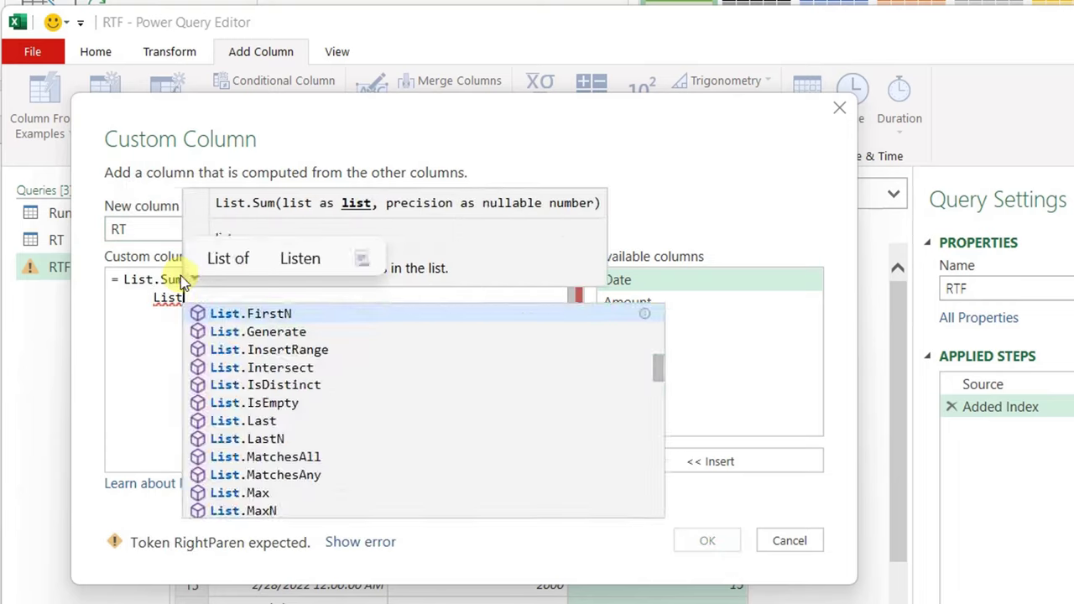
text(.FirstN(#"Added Index"[Amount],)
double_click(632, 326)
text())
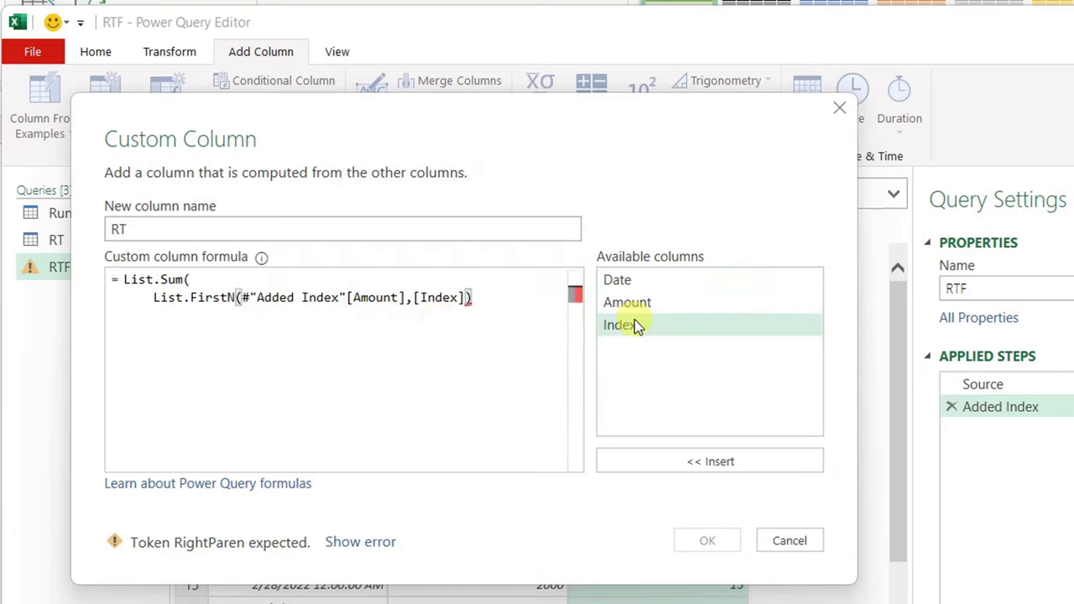
key(Return)
text())
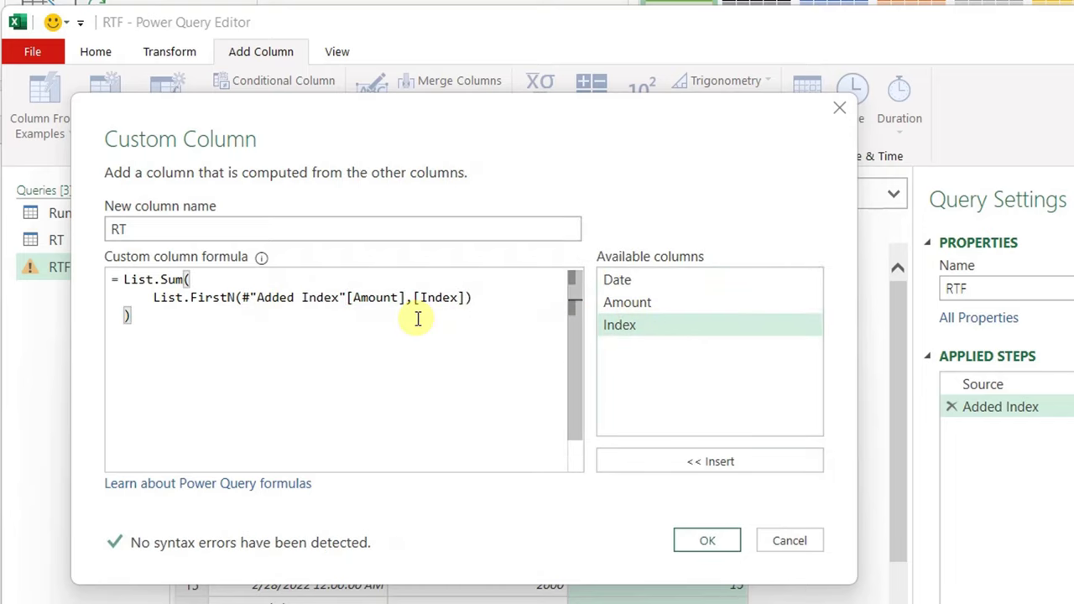
click(707, 542)
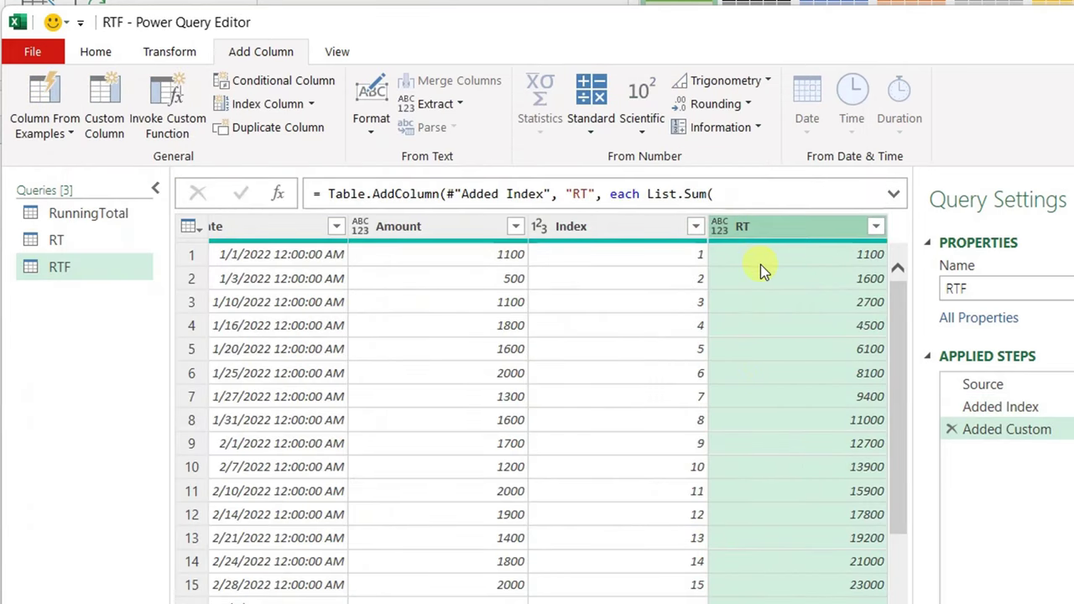
Extend the RT column's Table.AddColumn formula with the argument type number before its final closing parenthesis
click(894, 198)
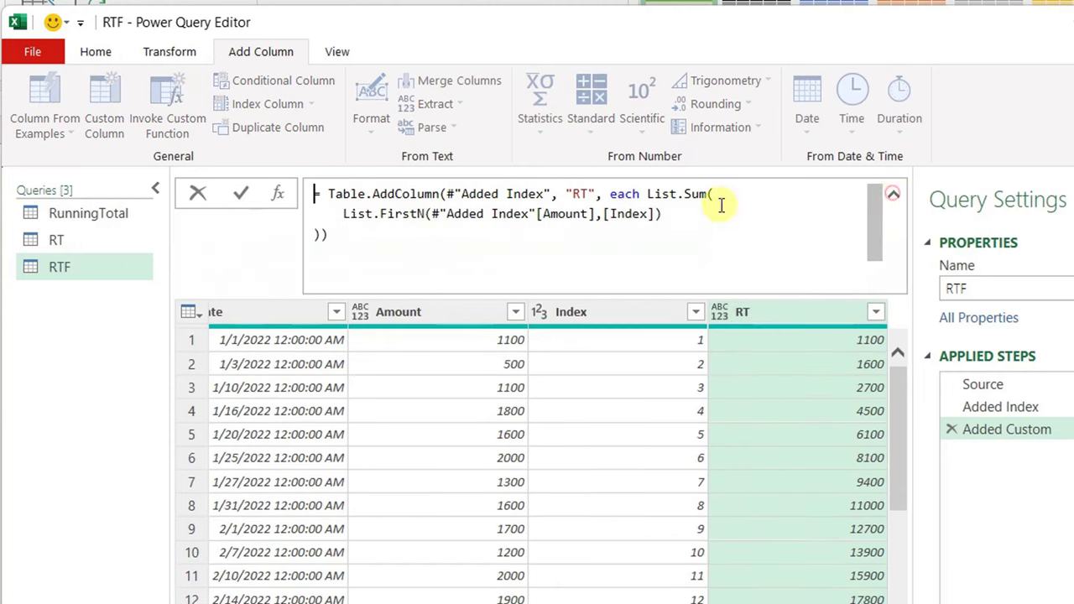
click(321, 233)
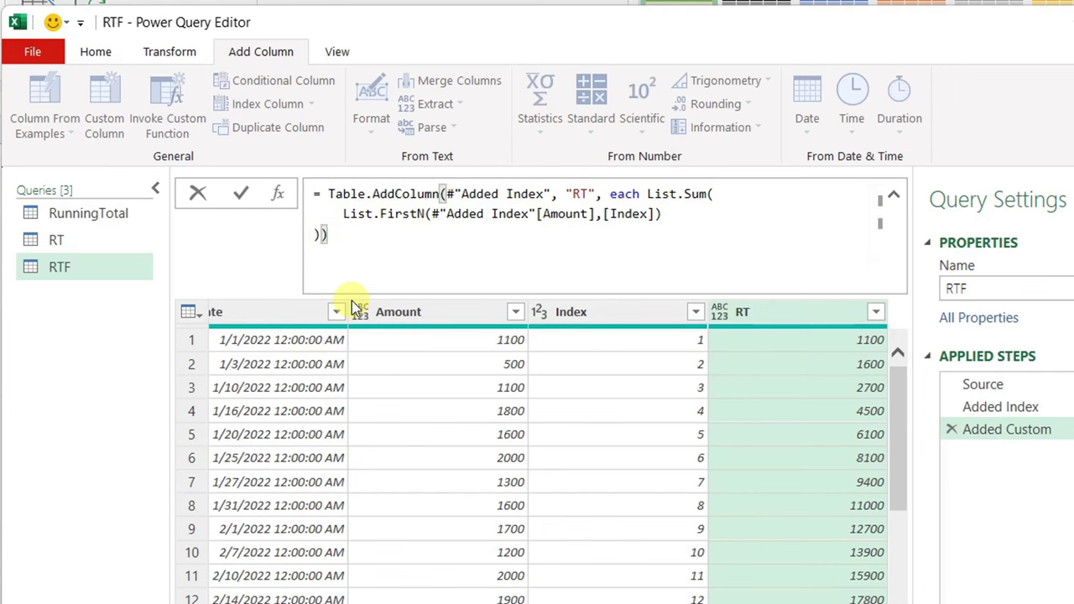
text(, t)
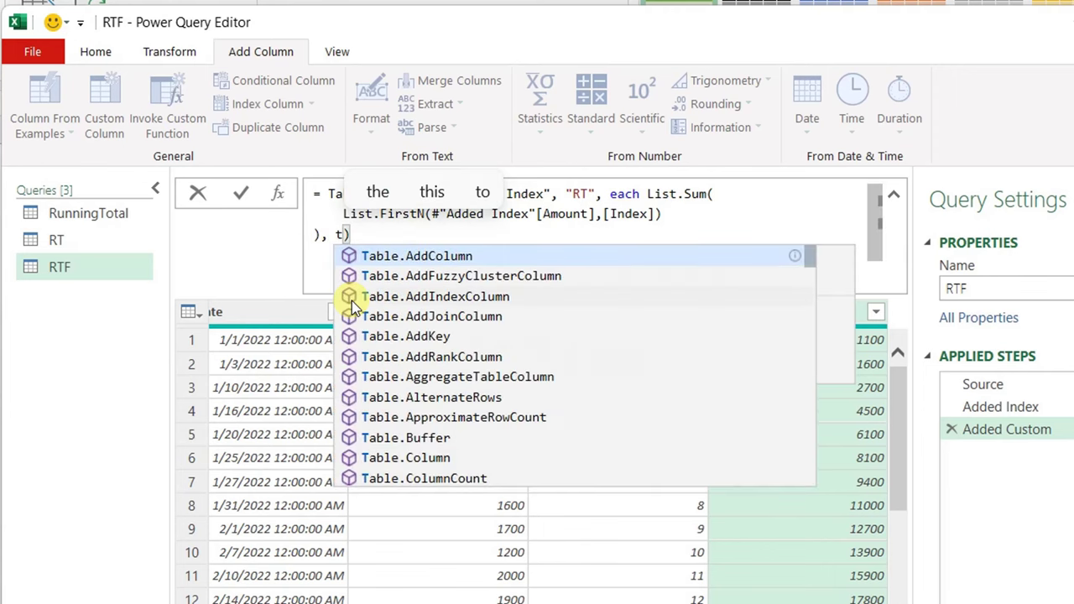
text(ype number)
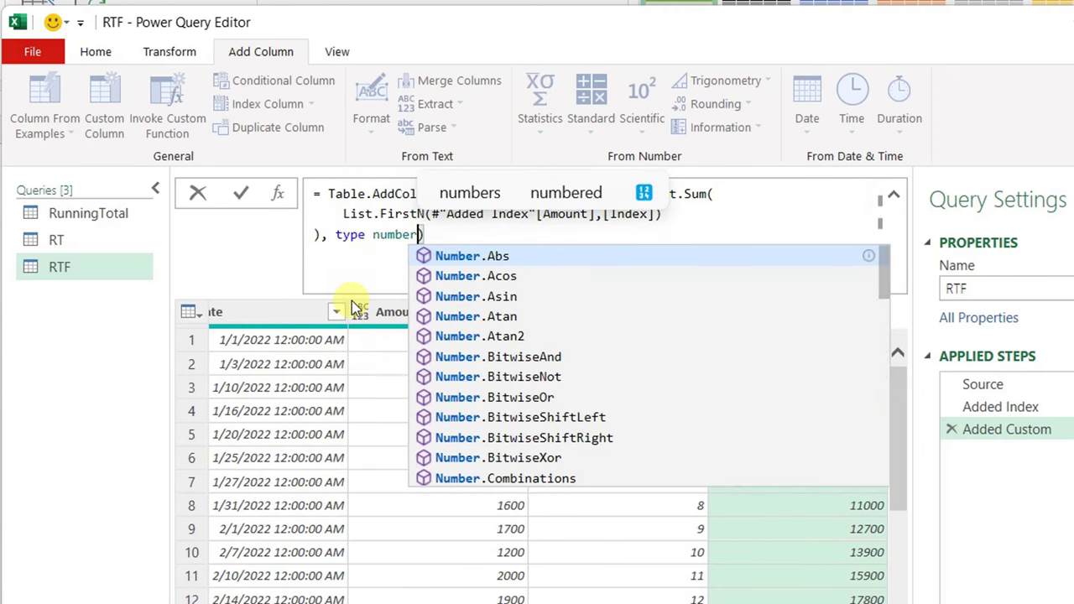
click(242, 195)
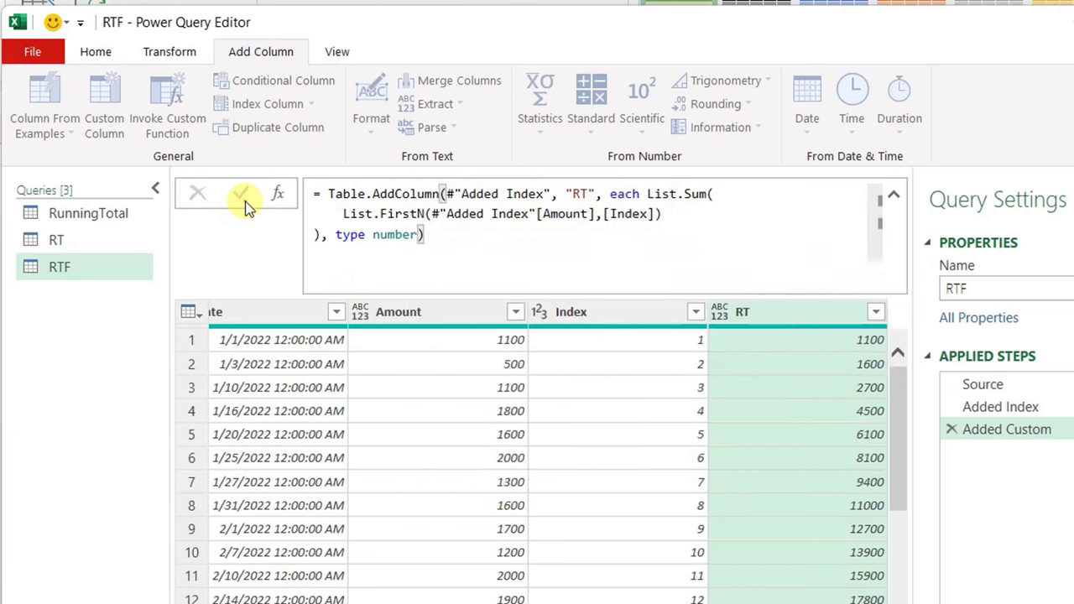
click(894, 194)
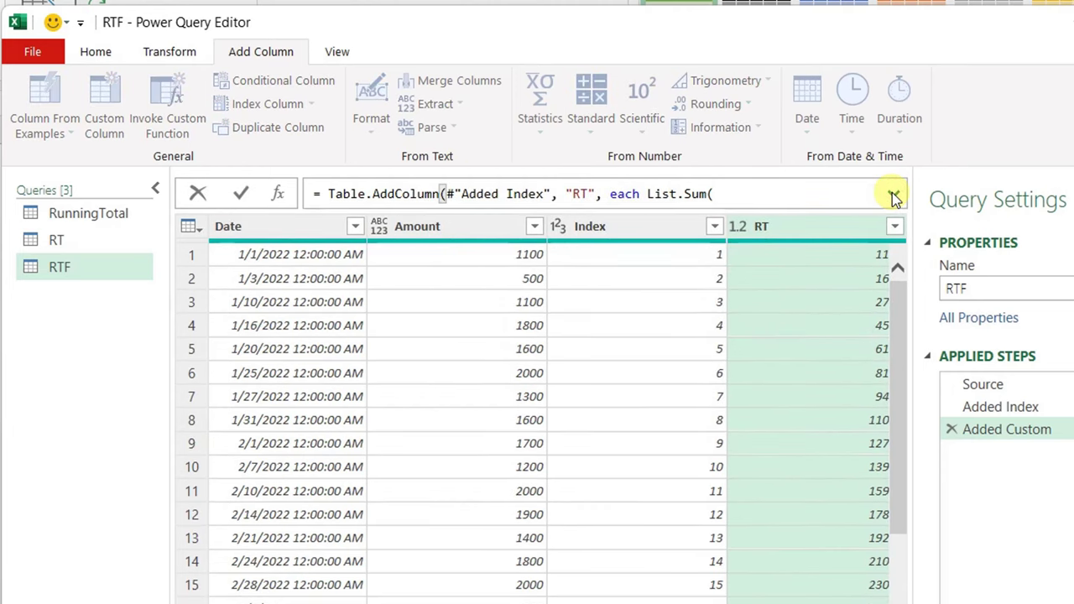
Open the RTF query's full M code and insert the function header (Mytable as table)=> on a new line above let
click(337, 52)
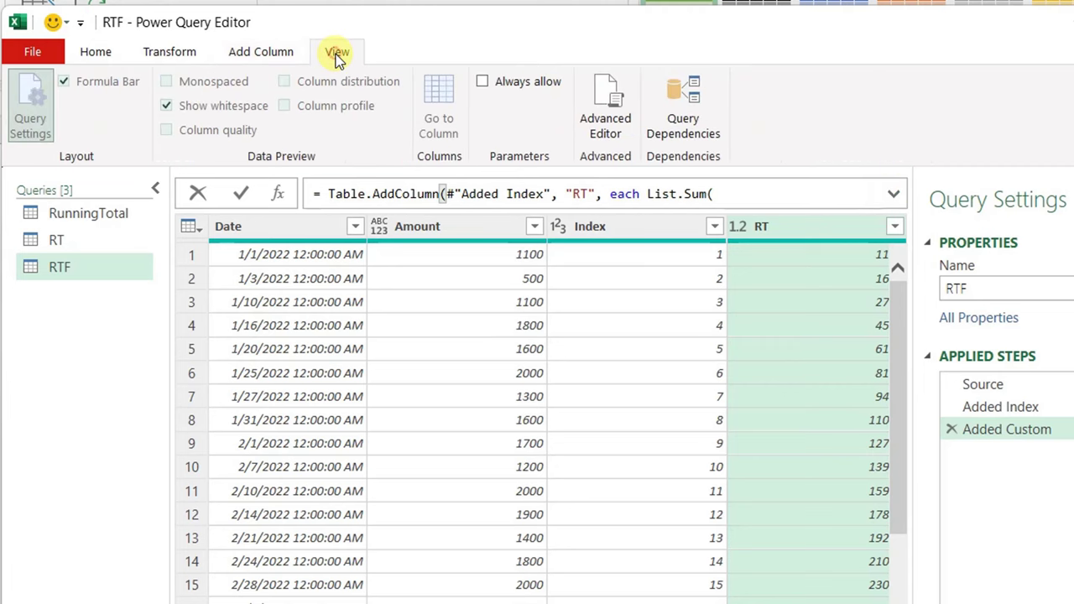
click(608, 109)
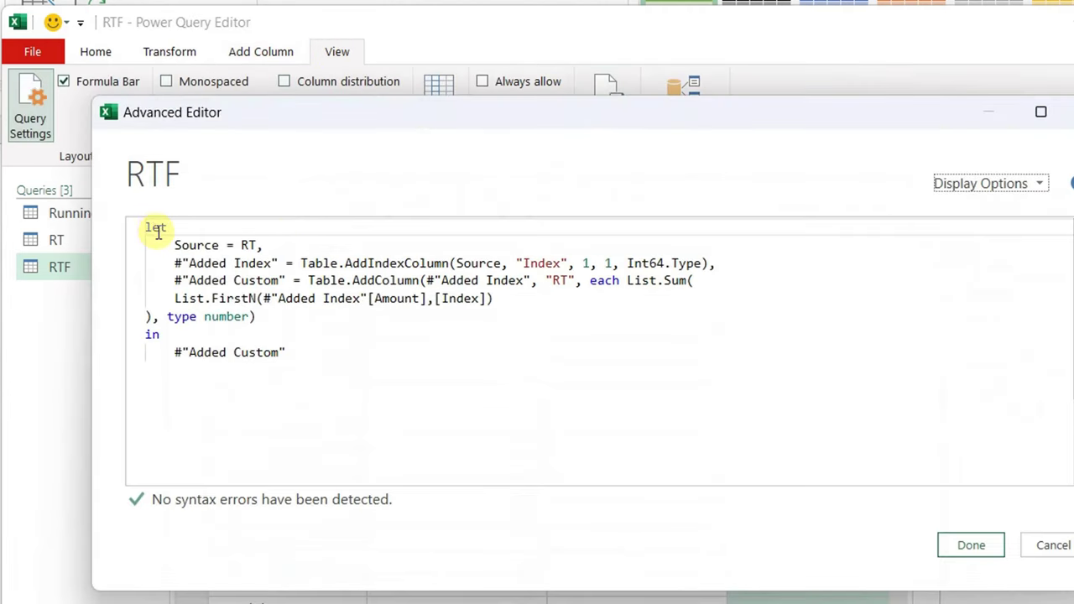
click(149, 229)
key(Return)
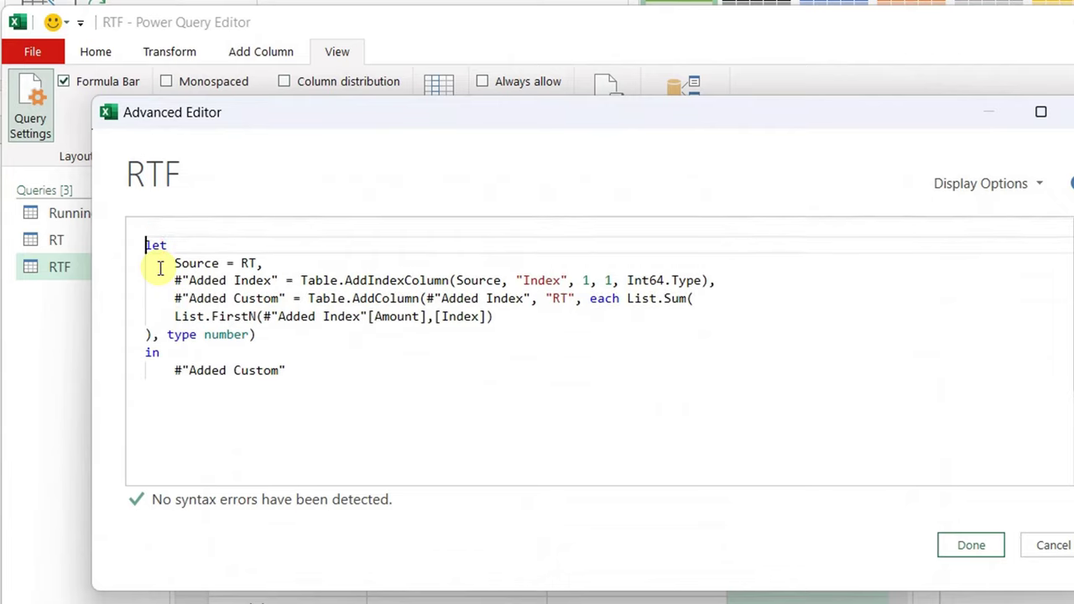
key(Up)
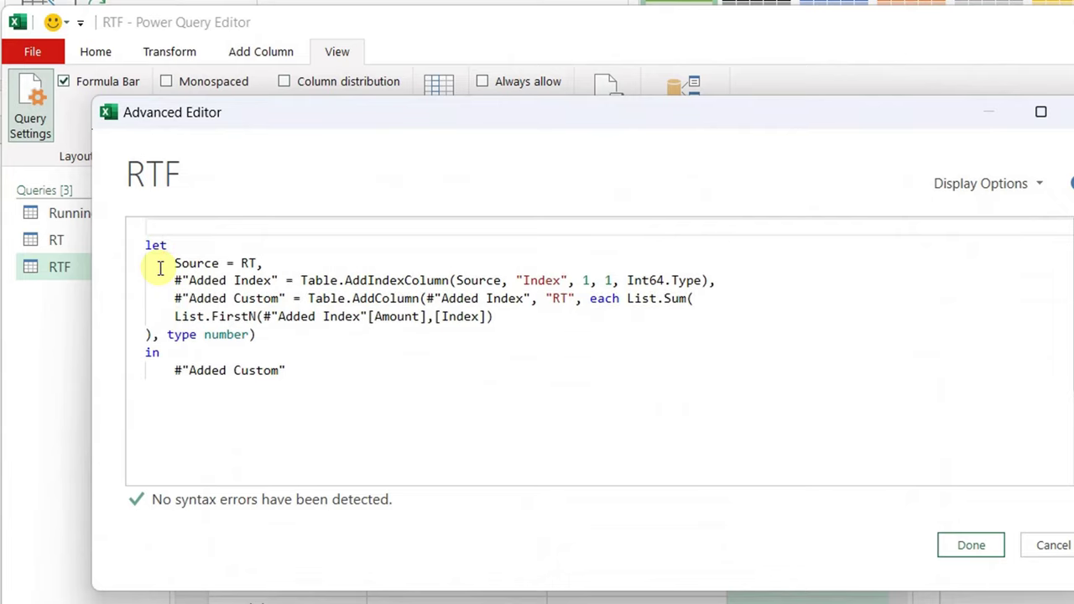
text(()
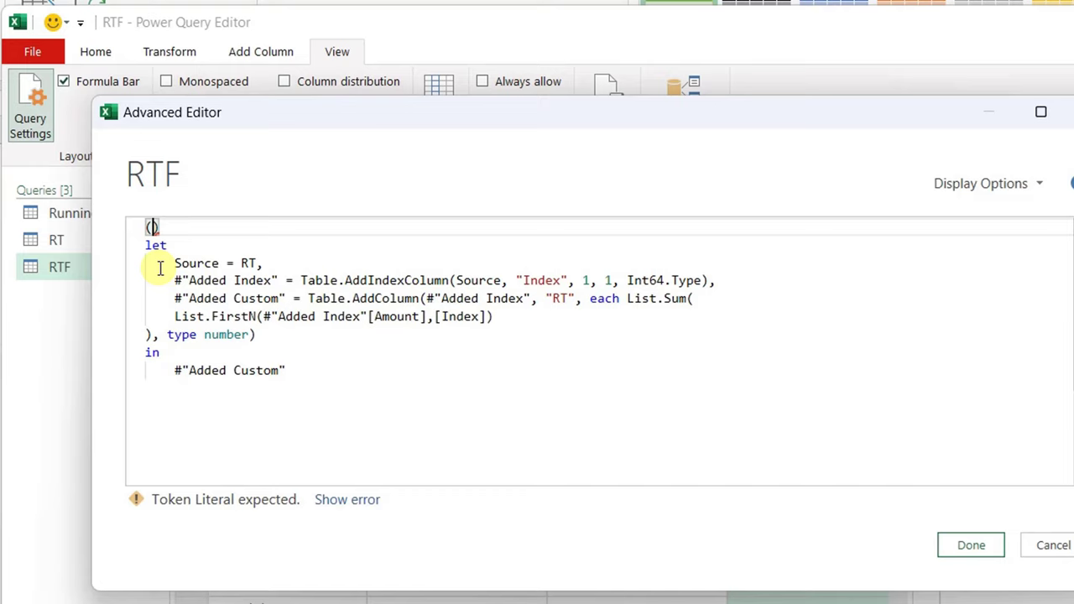
text(Mytable )
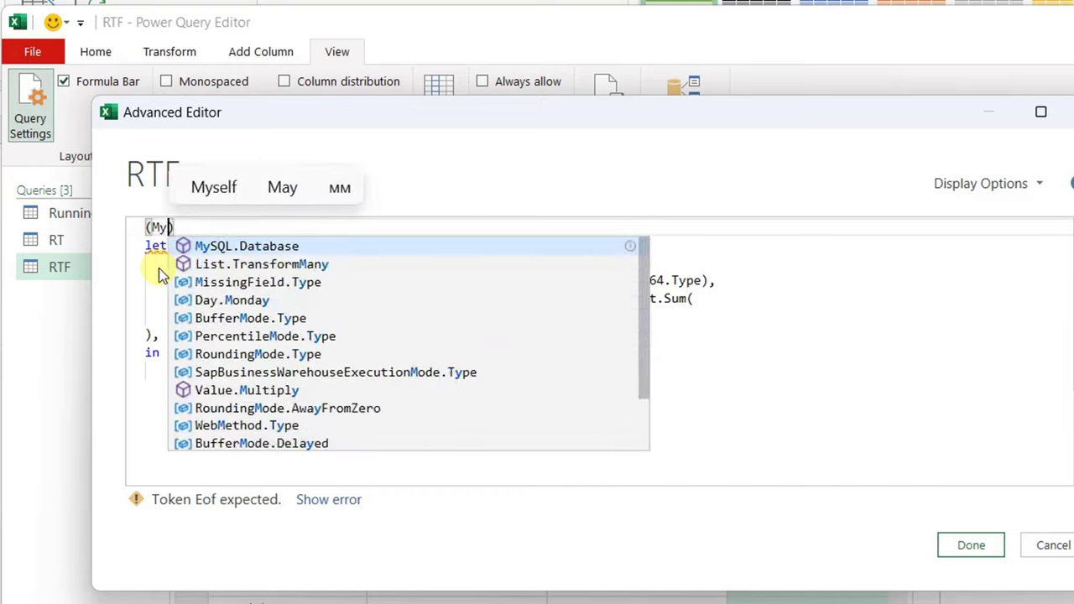
text(as table)
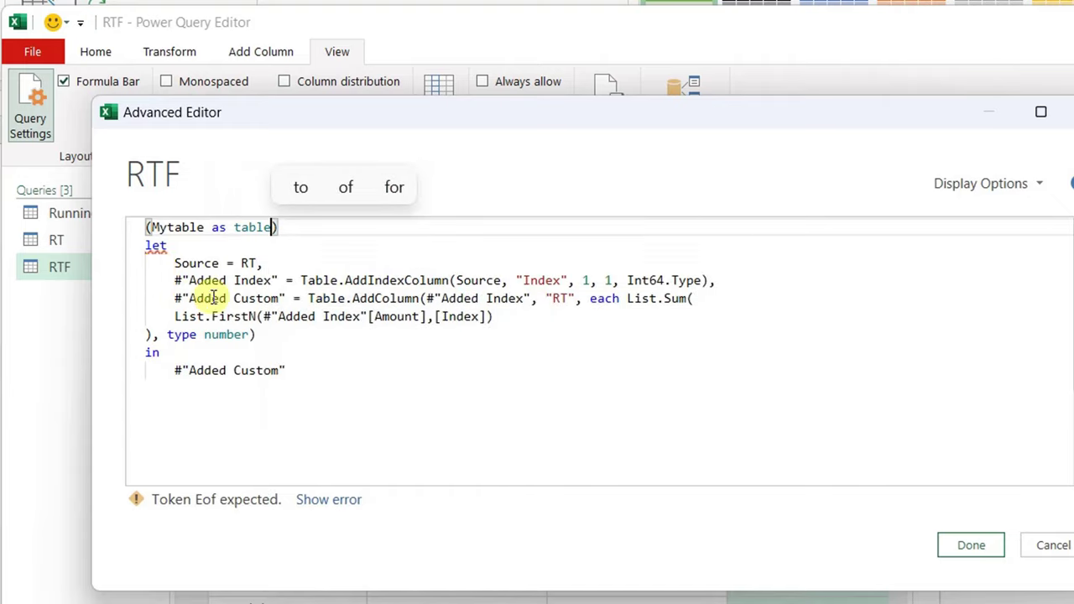
key(End)
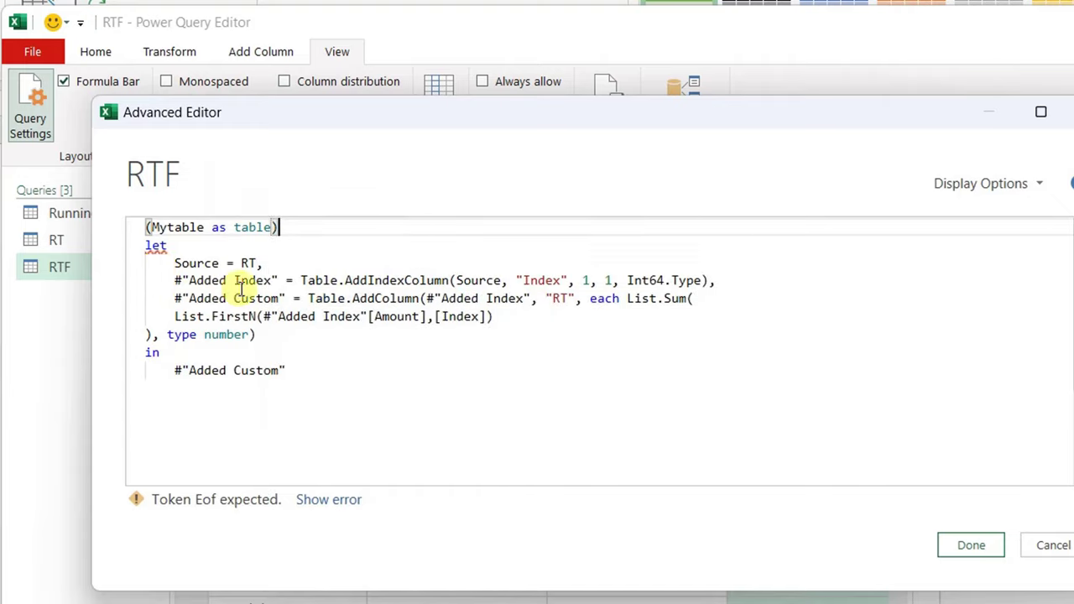
text(=>)
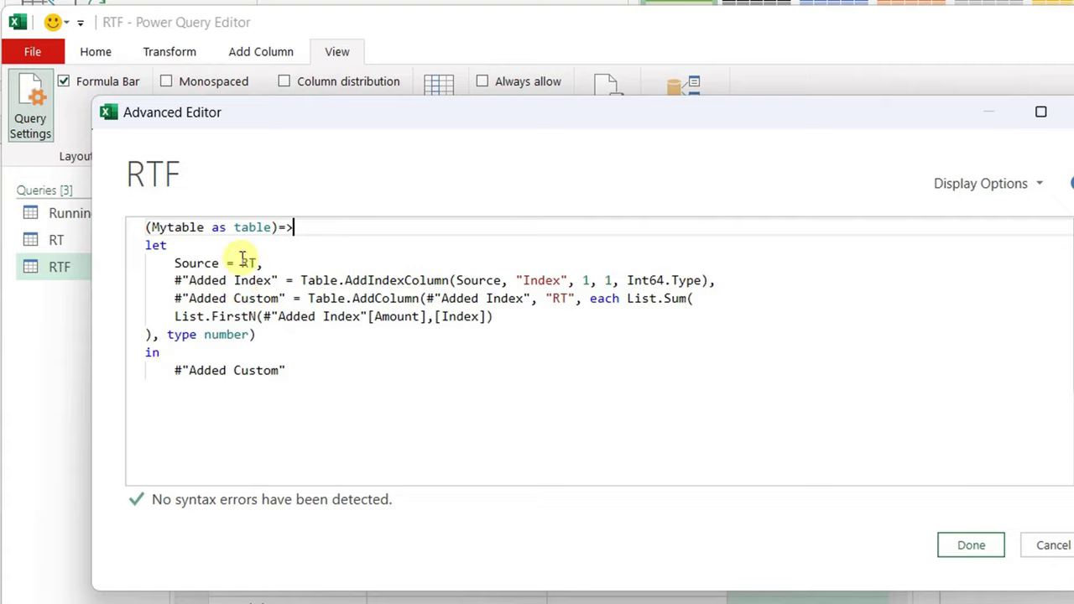
Delete the Source = RT line from the RTF code and replace Source with Mytable in the Table.AddIndexColumn call
click(277, 263)
drag(250, 263, 146, 263)
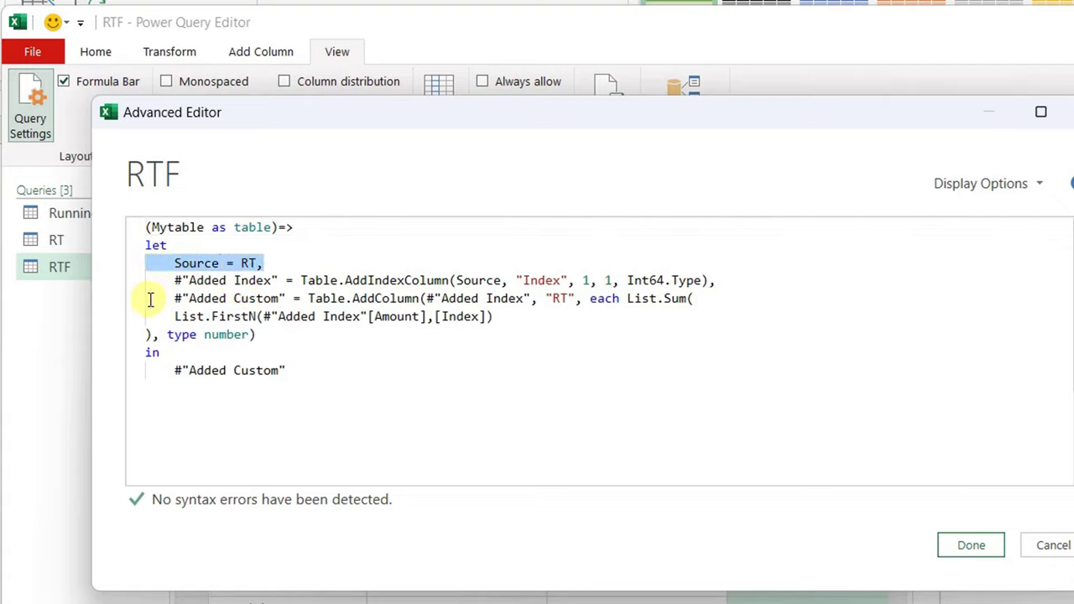
key(Delete)
key(Delete)
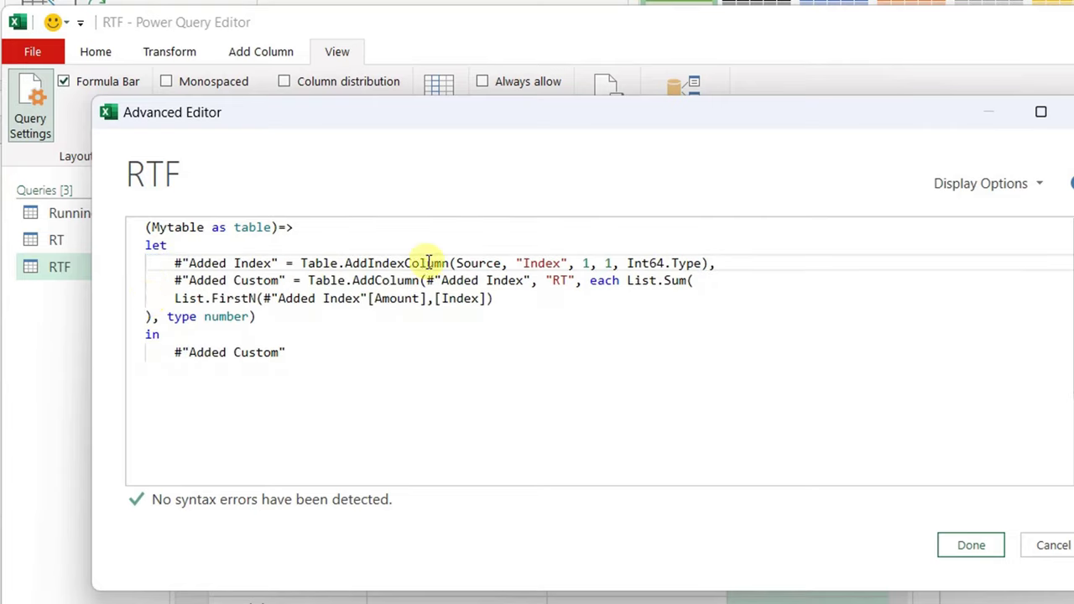
click(503, 263)
drag(503, 263, 459, 266)
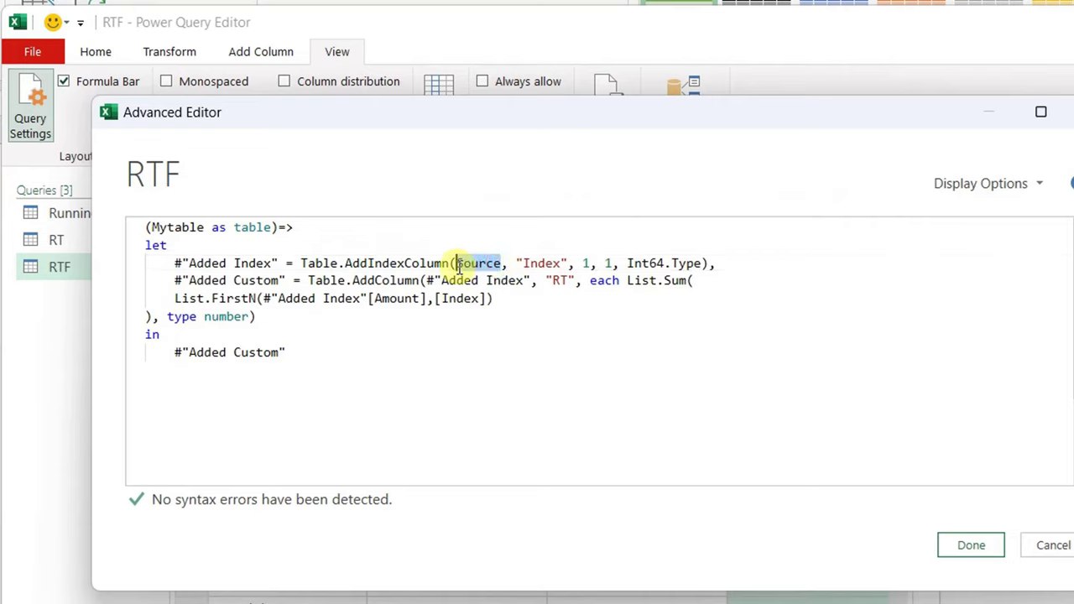
text(Mytable)
click(543, 315)
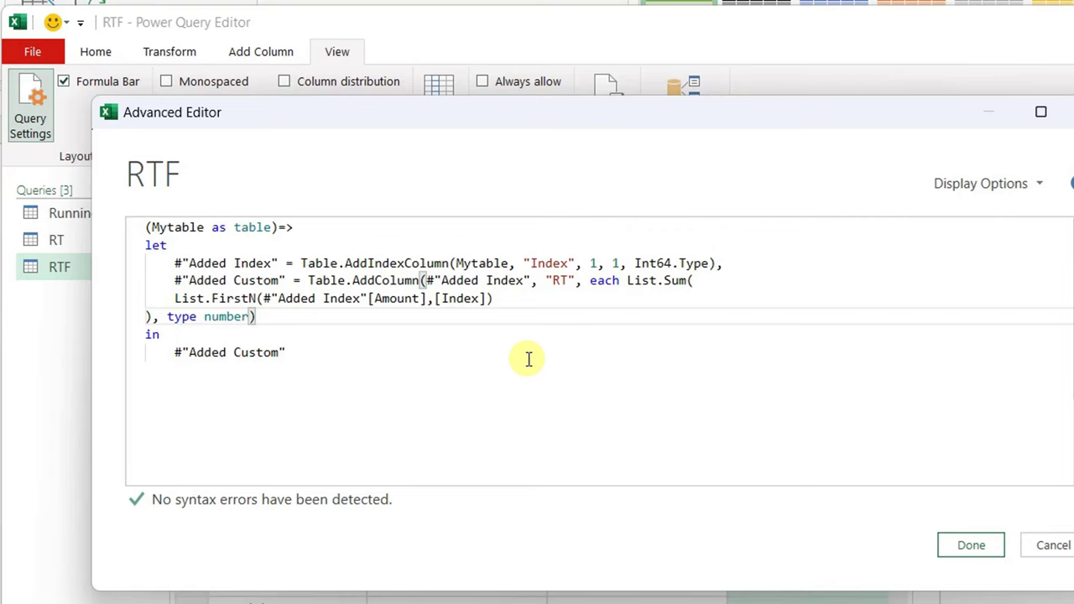
click(964, 551)
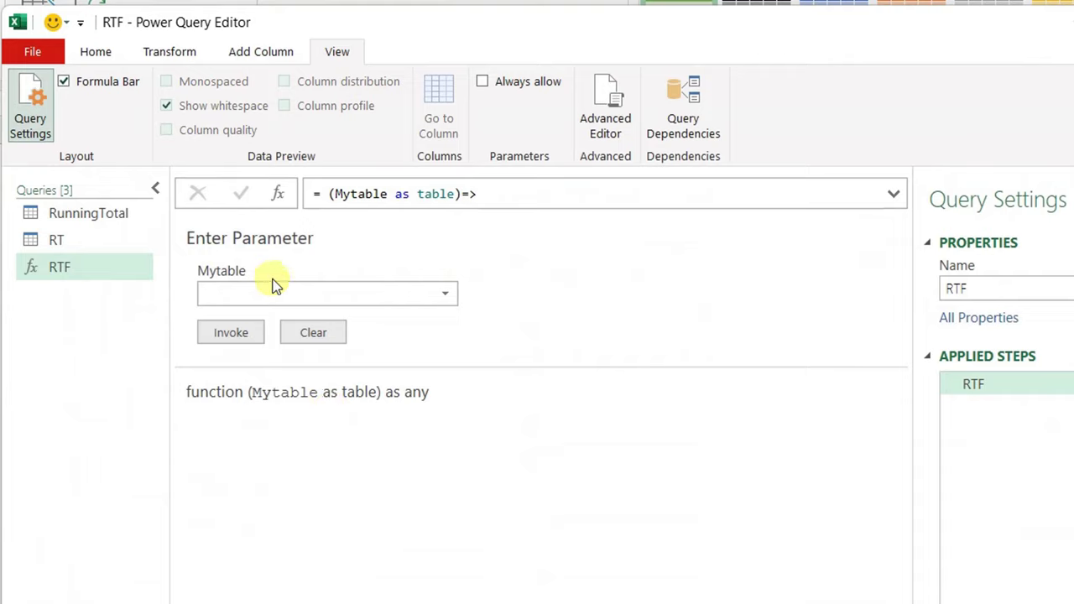
Add a Start of Month column derived from Date to the RT query
click(58, 246)
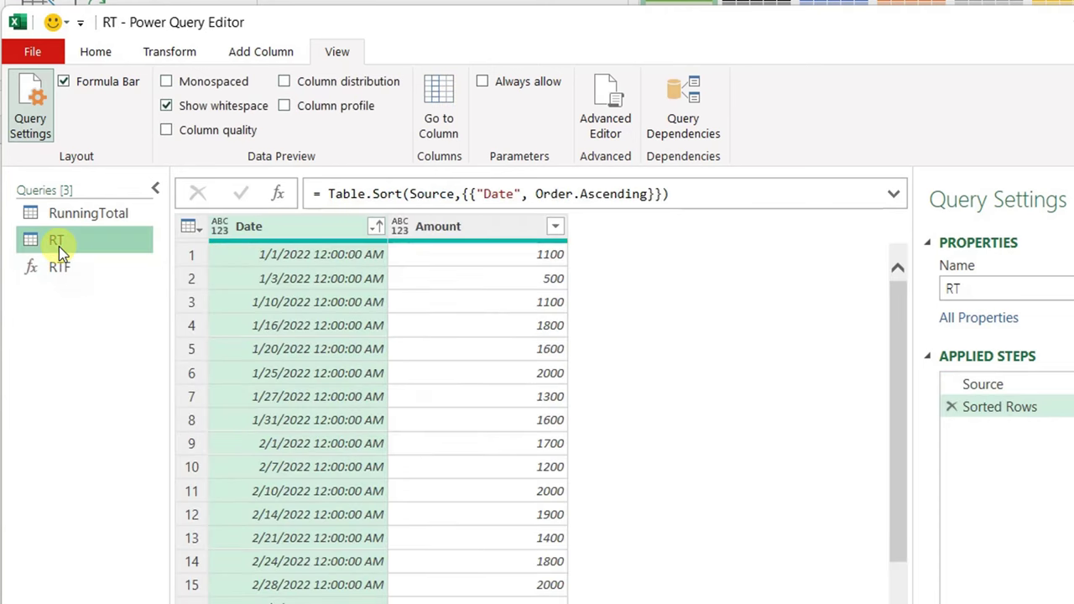
click(260, 52)
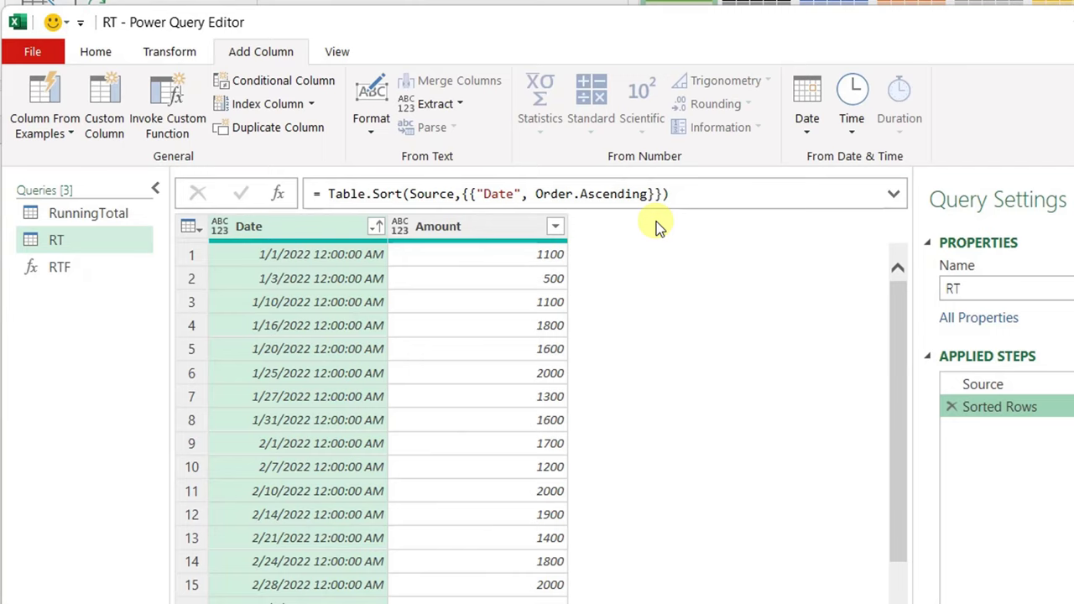
click(815, 125)
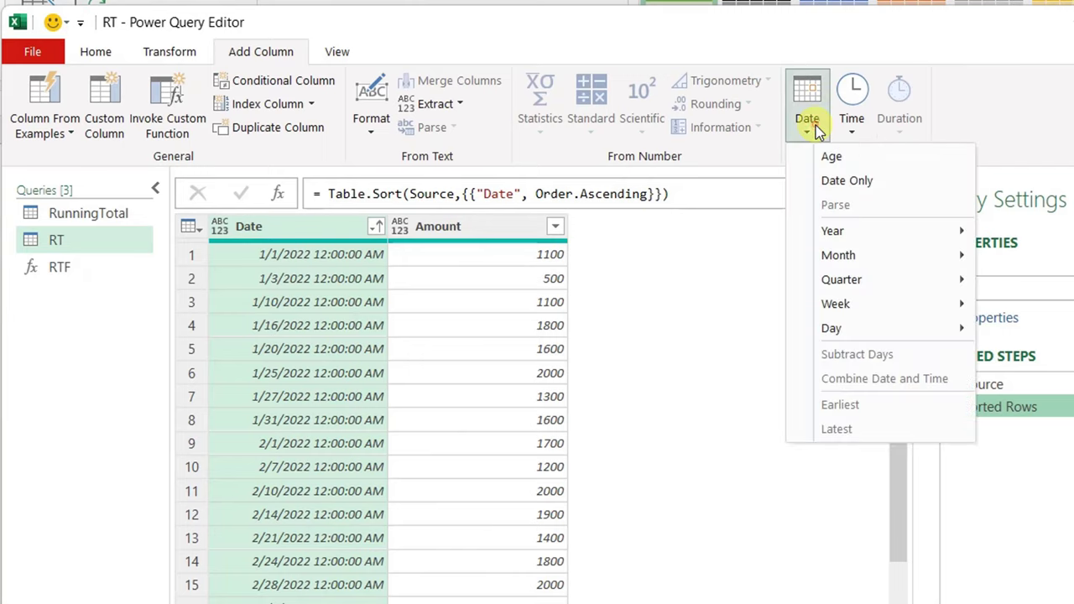
mouse_move(839, 256)
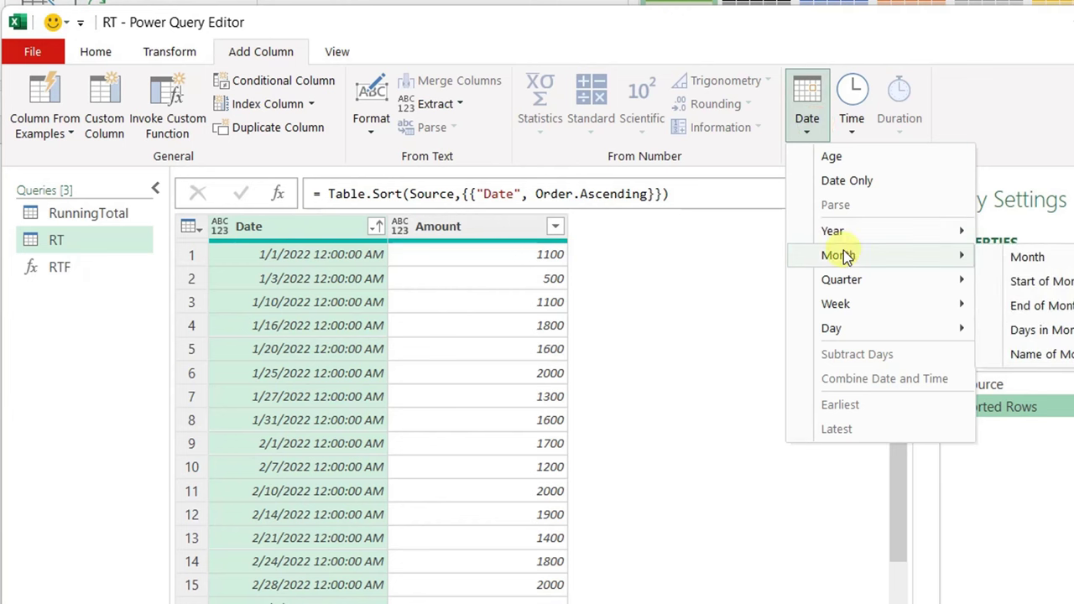
click(1066, 287)
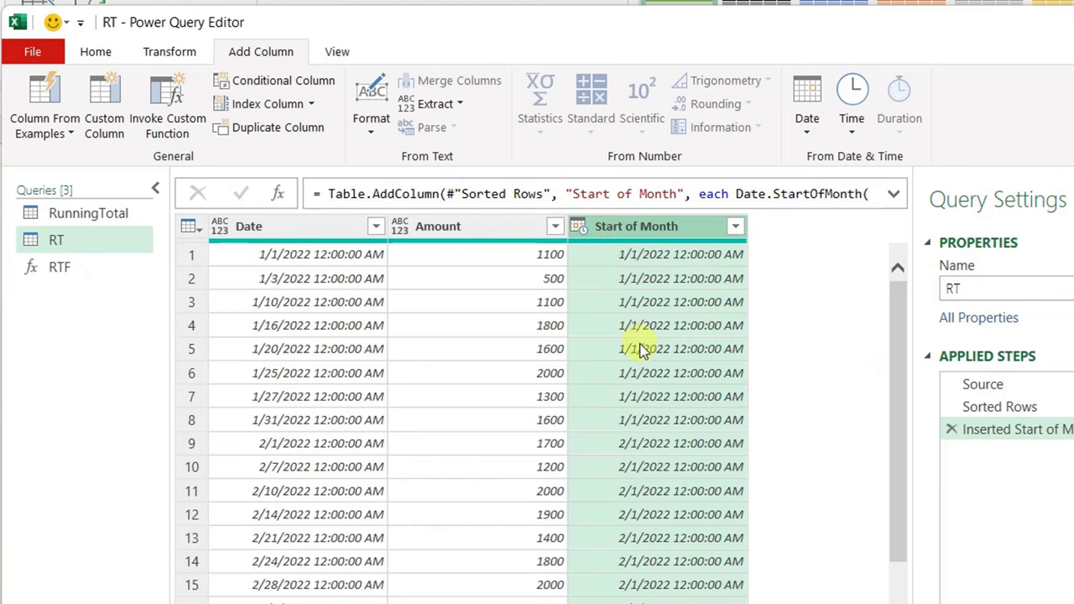
Group the RT query by Start of Month into an AllRows column using the All Rows operation, and preview each month's nested table
right_click(657, 226)
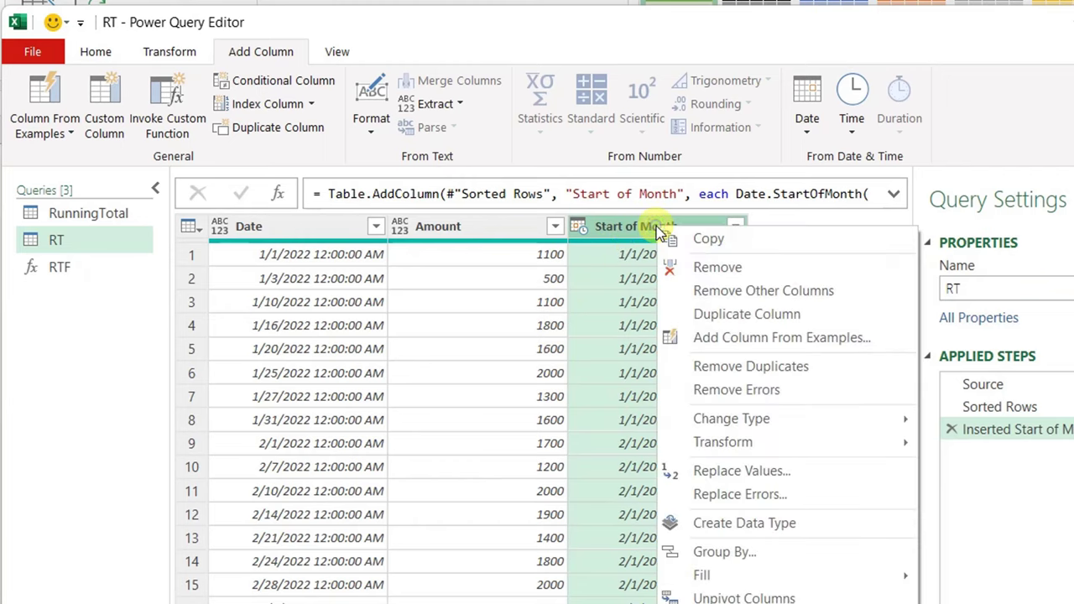
click(742, 554)
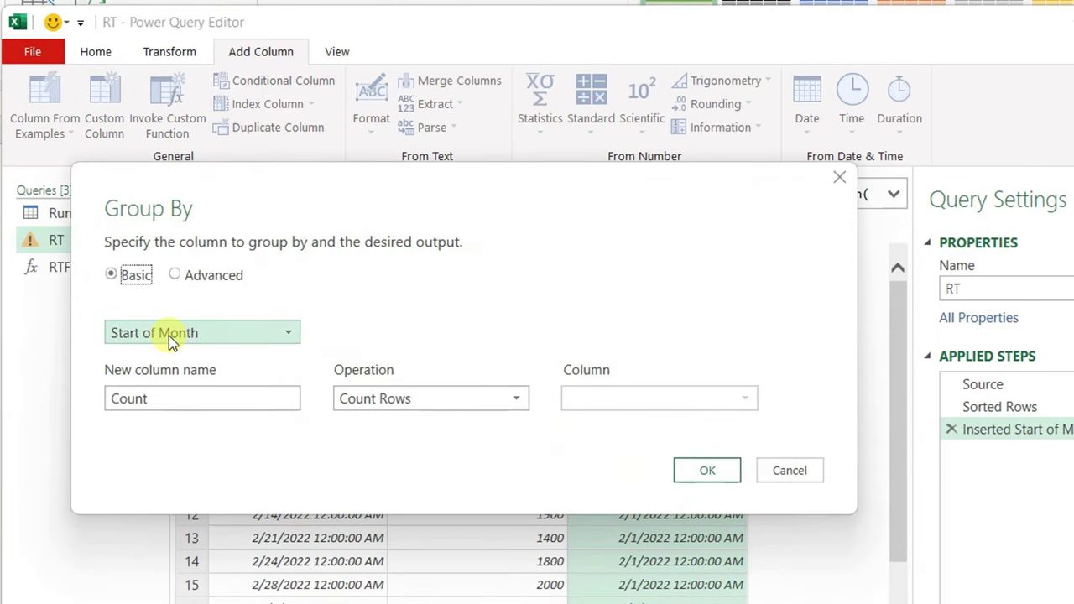
click(185, 391)
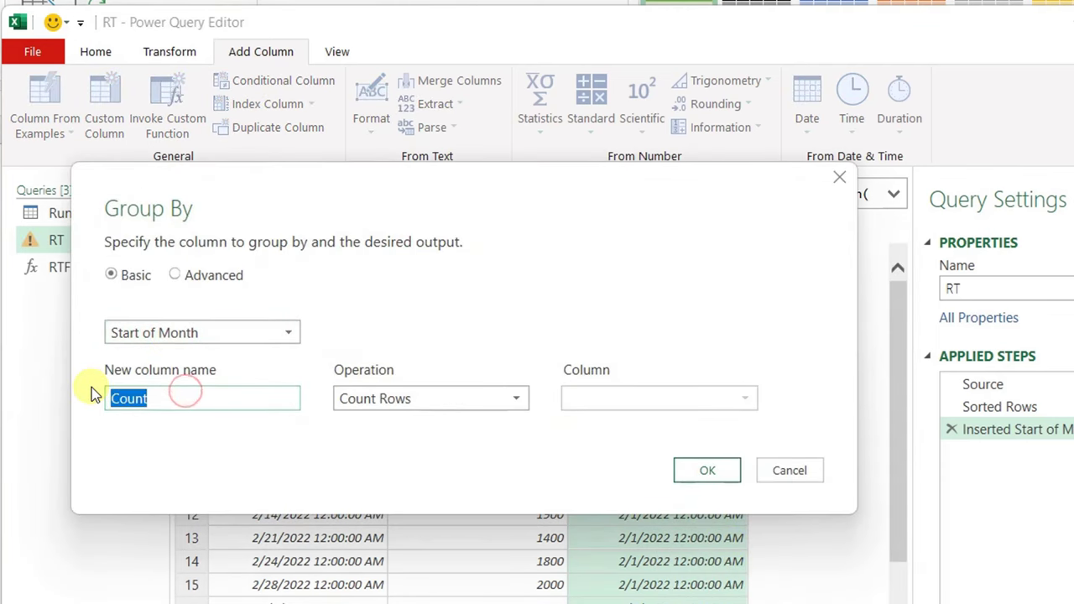
text(AllRo)
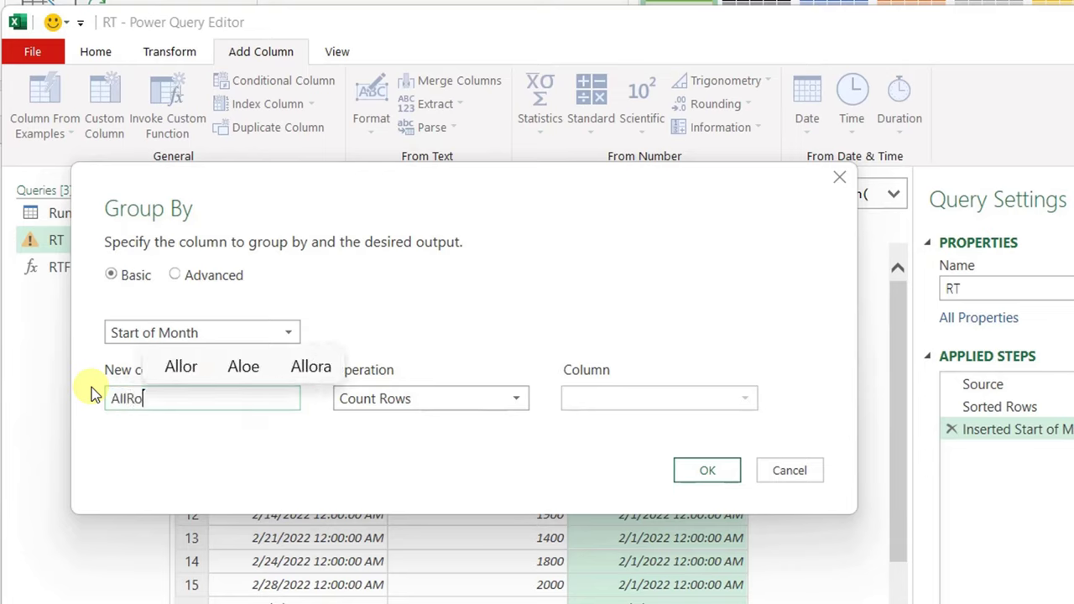
text(ws)
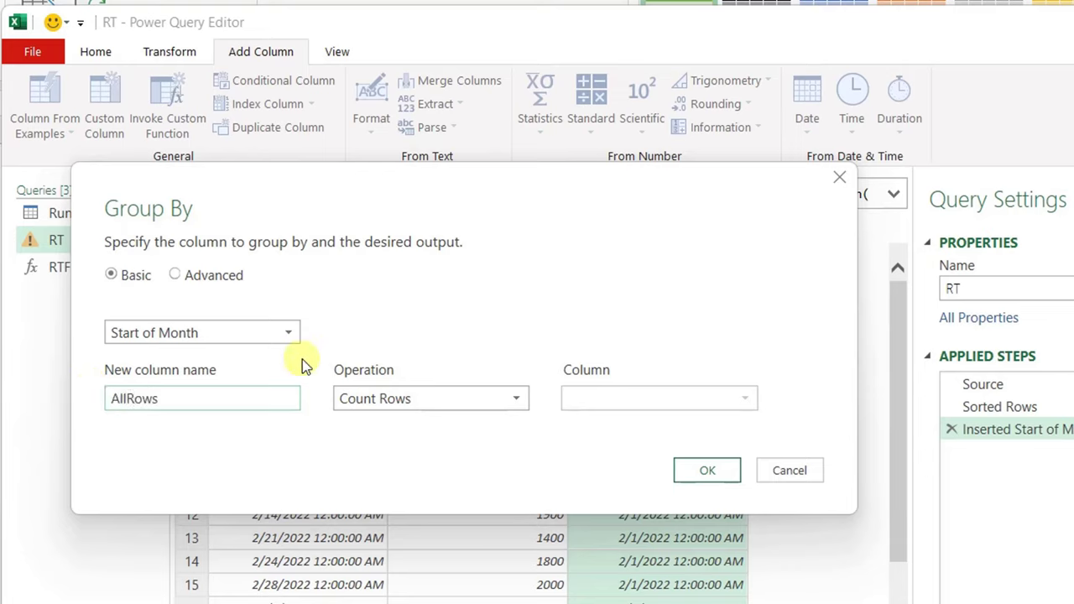
click(378, 398)
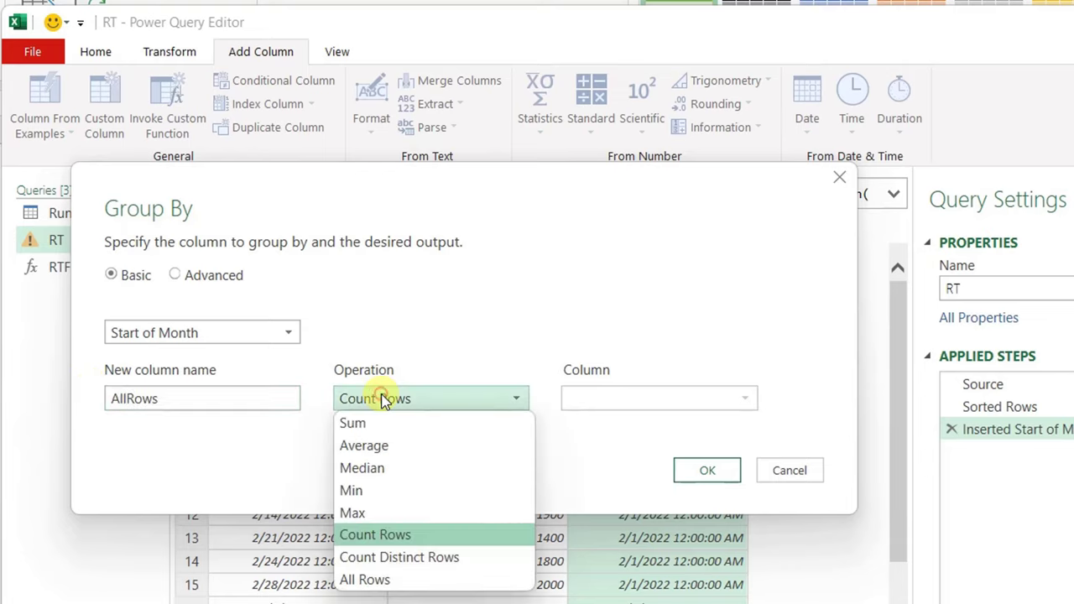
click(399, 580)
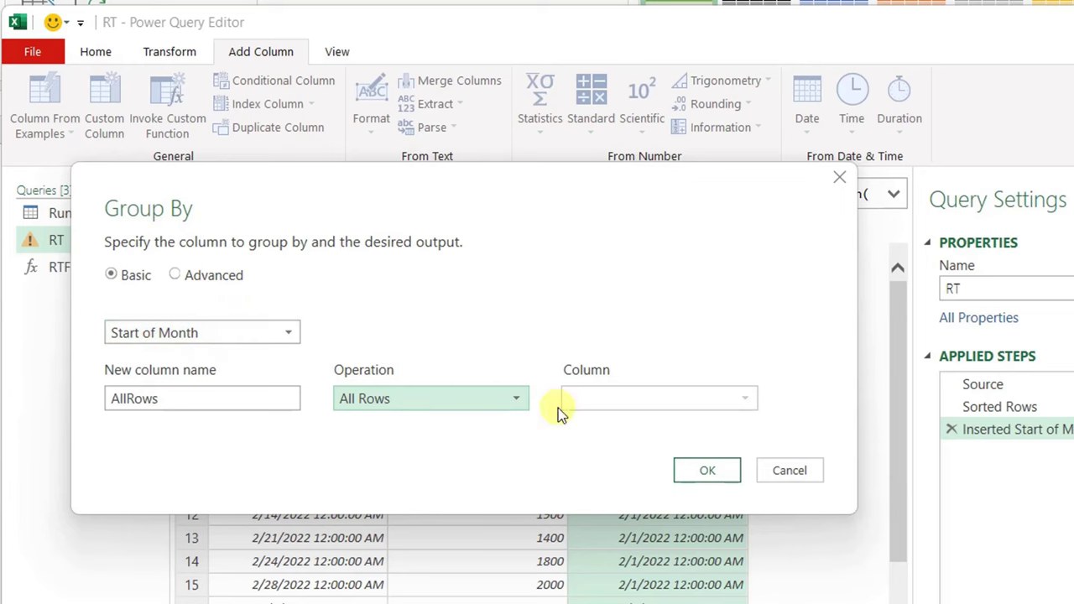
click(708, 471)
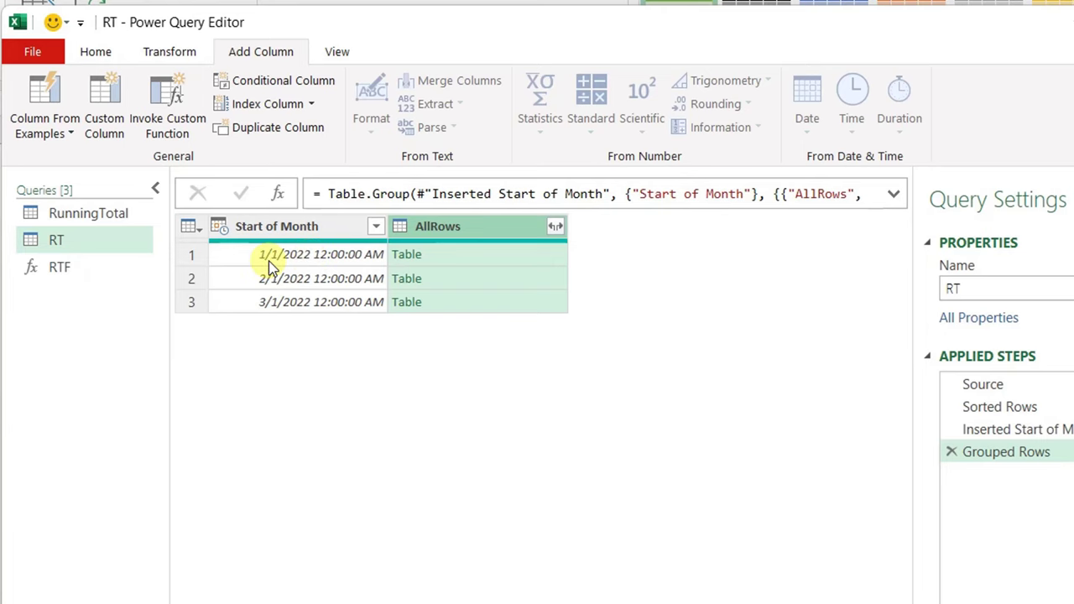
click(469, 260)
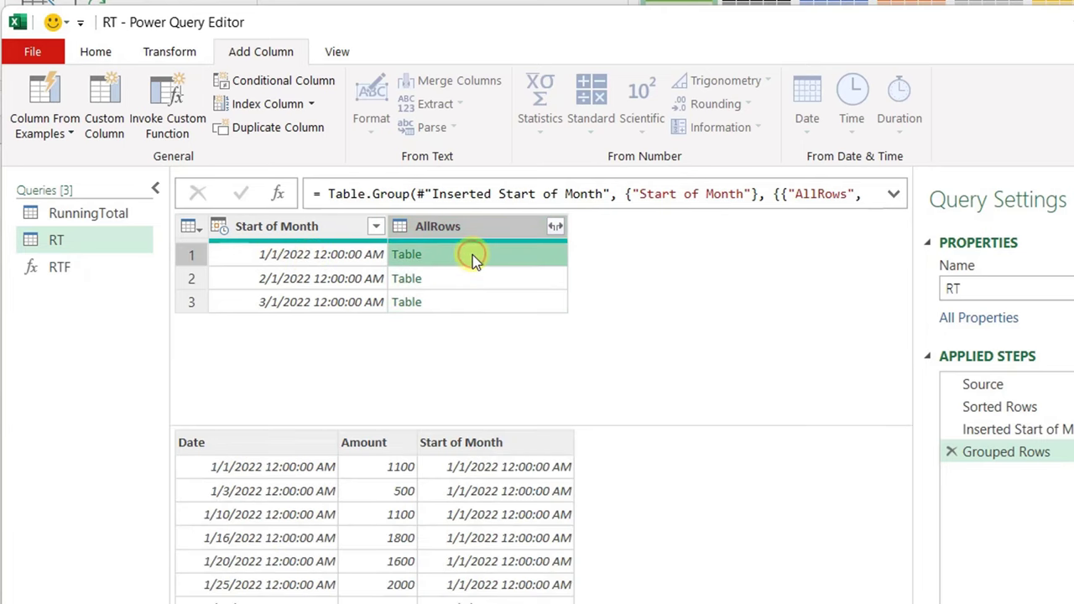
drag(447, 426, 444, 381)
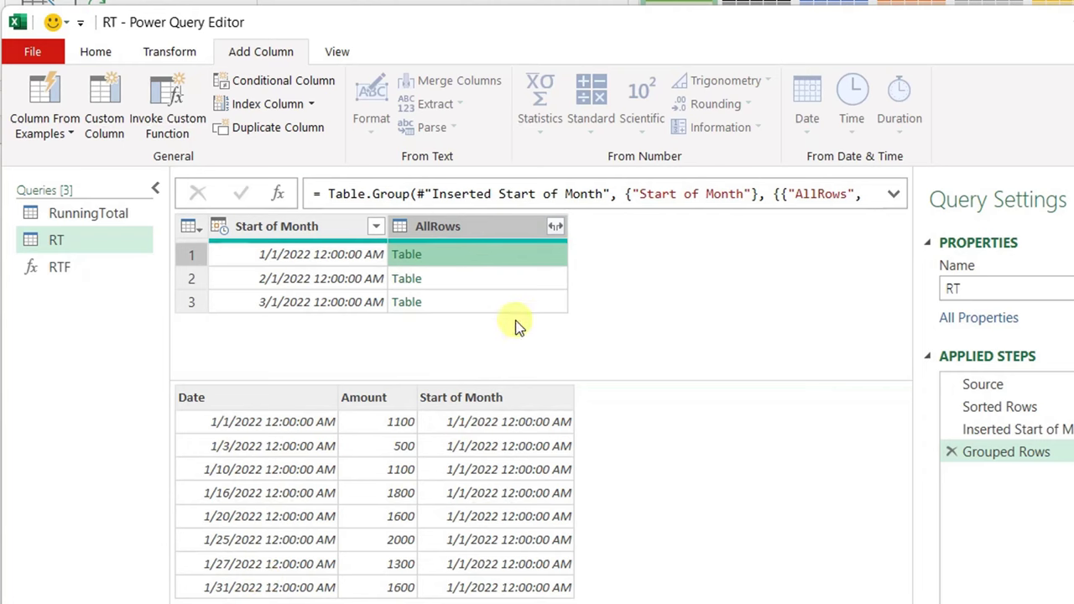
click(506, 287)
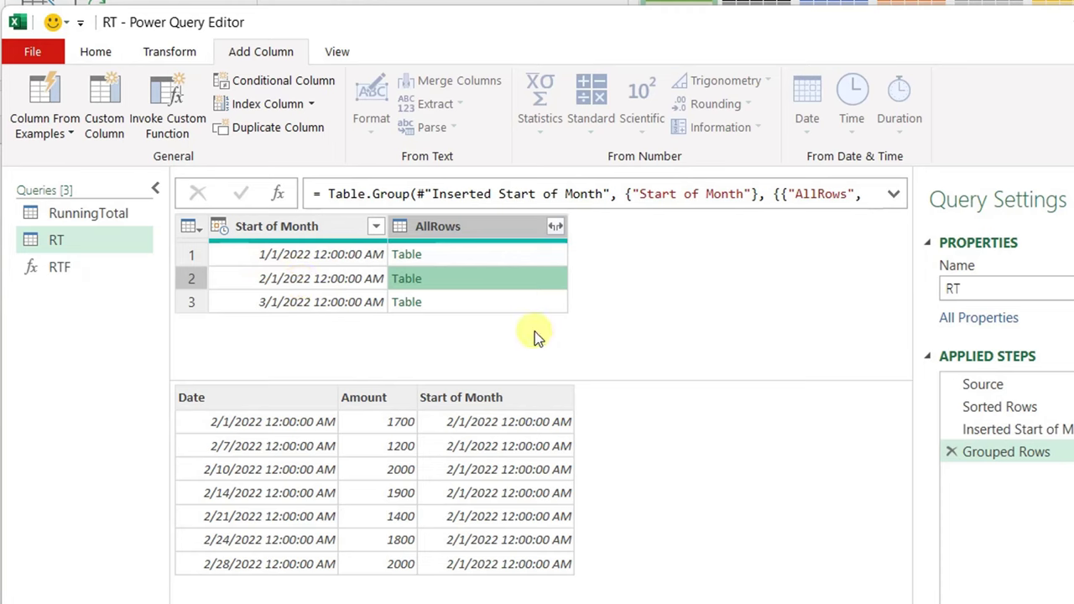
click(522, 304)
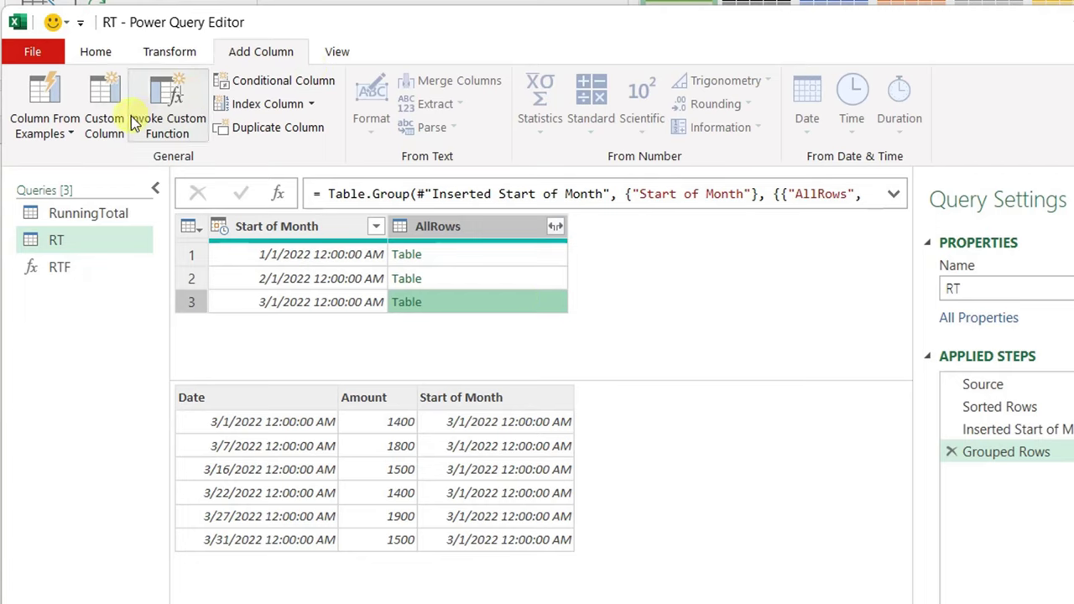
Add a custom column with the formula RTF([AllRows]), keeping the name Custom, and preview its first nested table
click(107, 108)
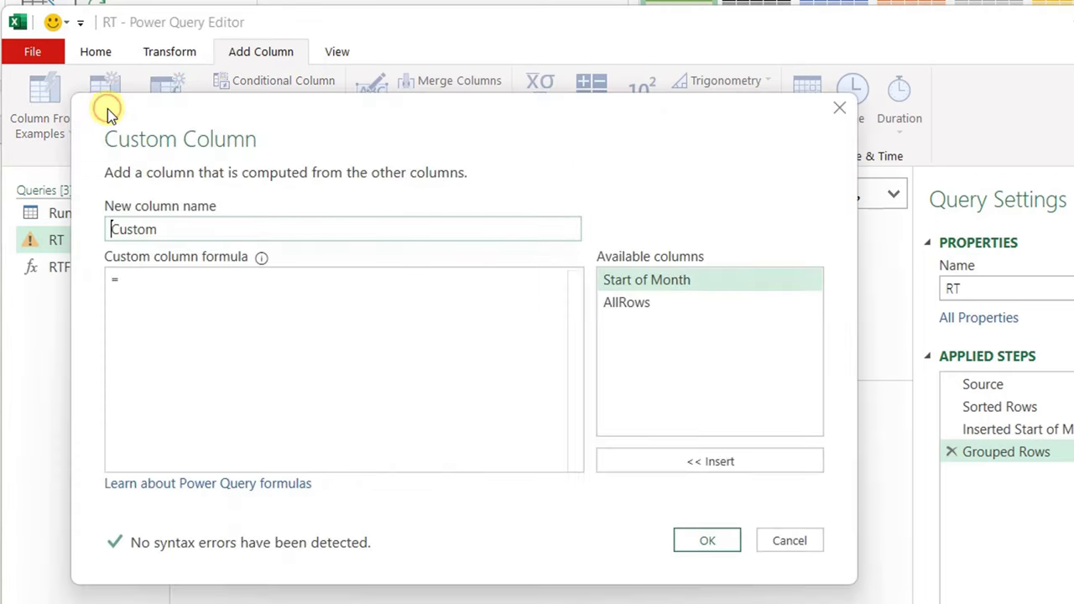
click(182, 280)
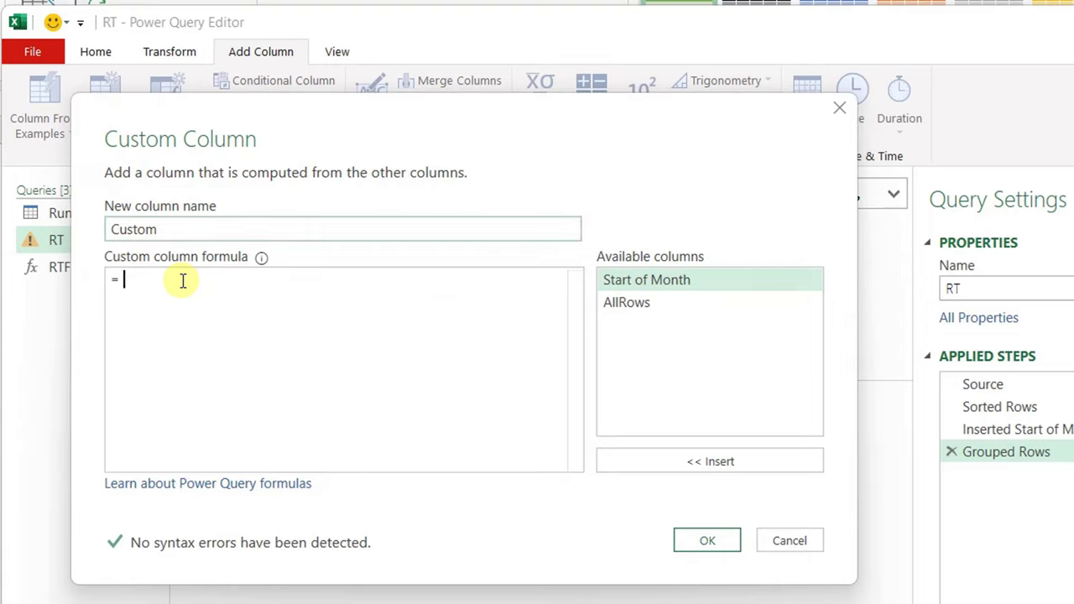
text(RTF)
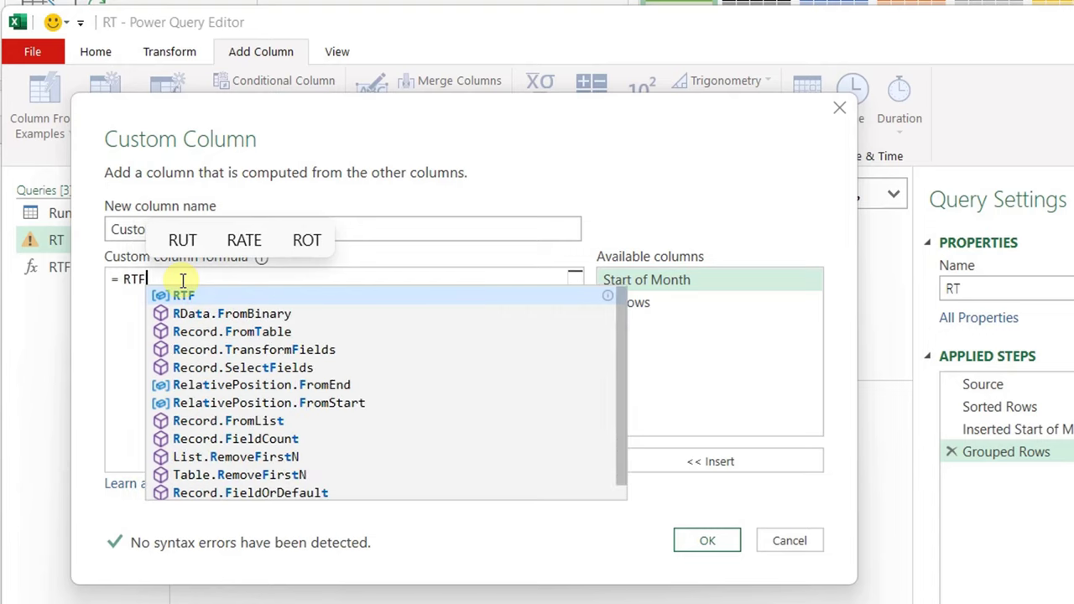
text(()
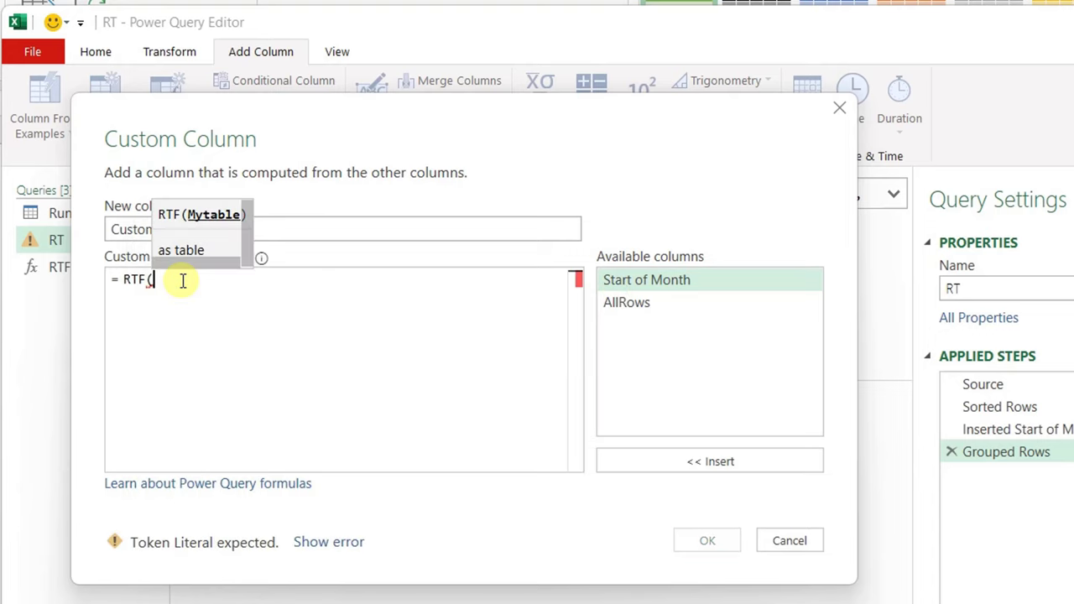
double_click(629, 306)
text())
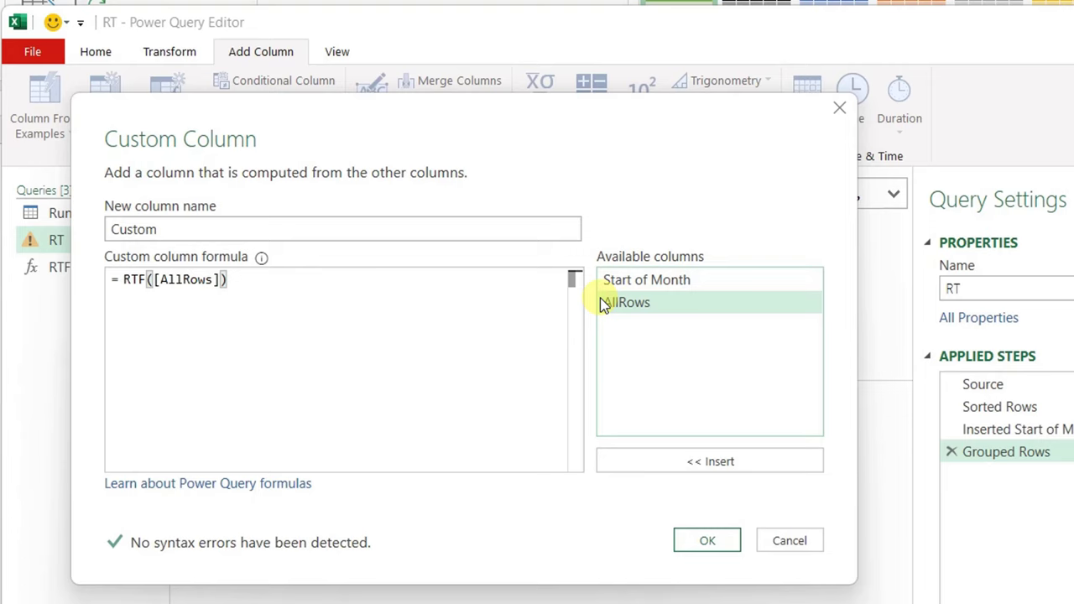
click(710, 546)
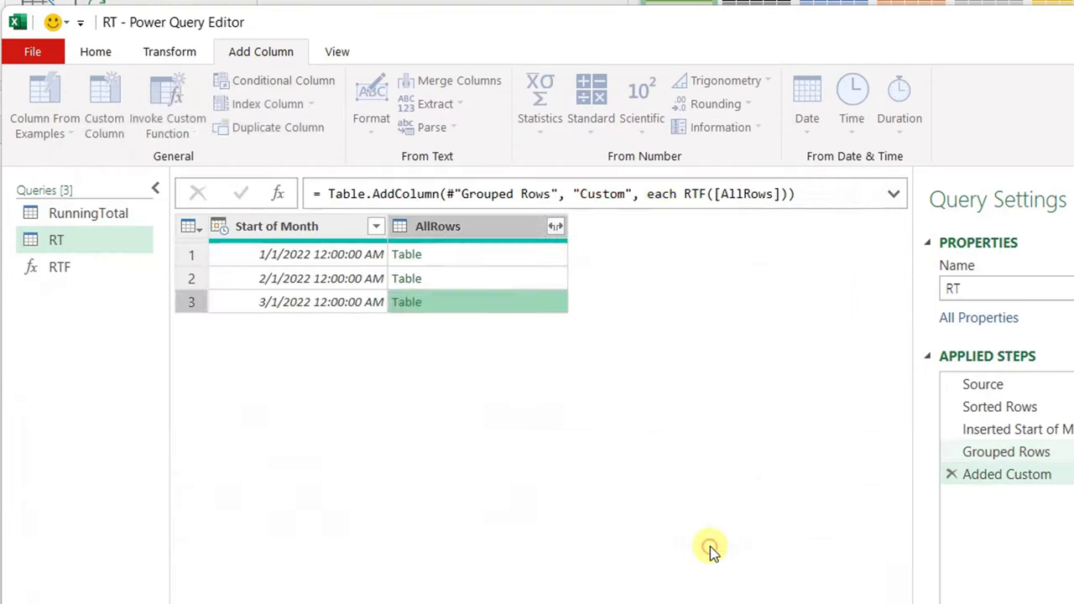
click(676, 260)
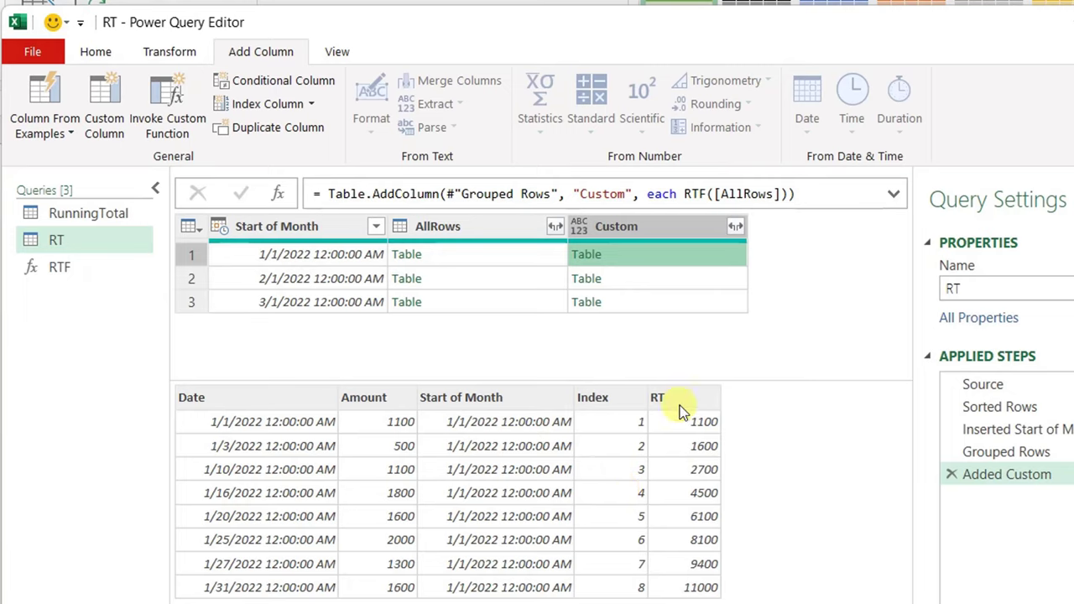
Remove every column of the RT query except Custom
click(640, 229)
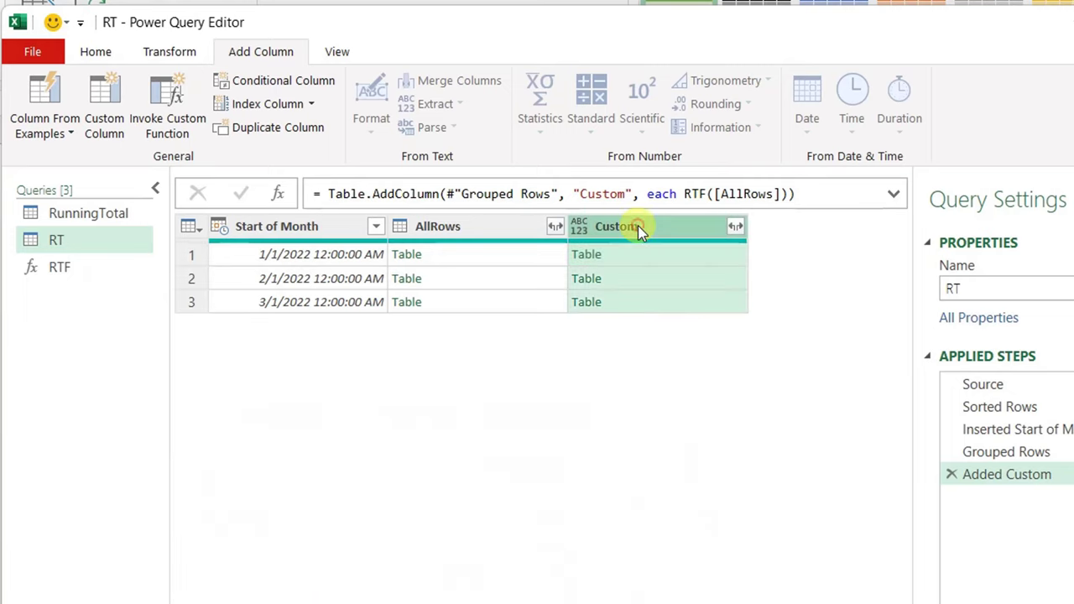
right_click(639, 228)
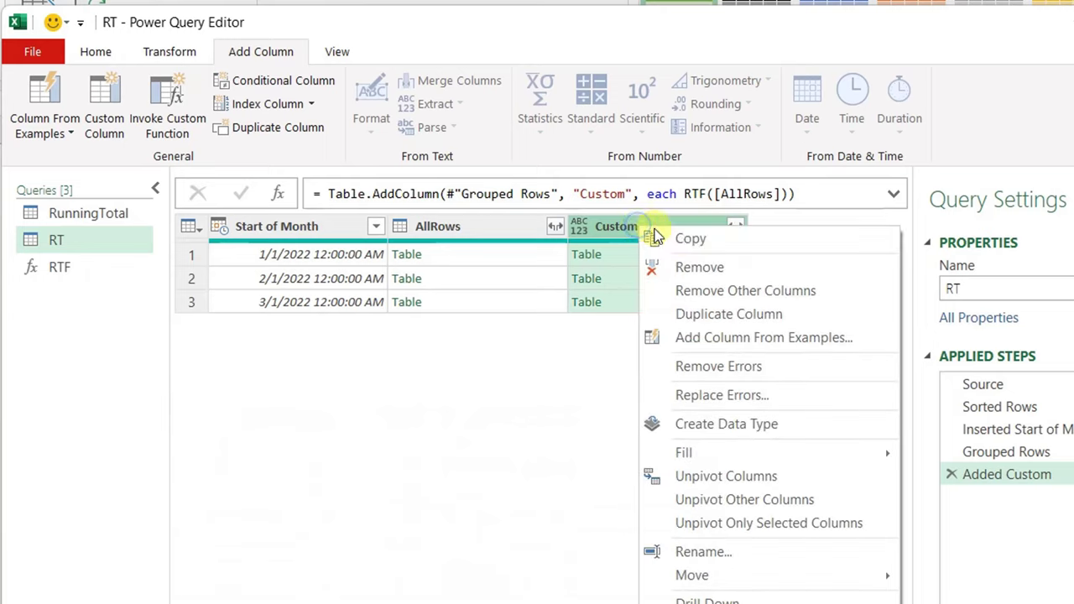
click(712, 294)
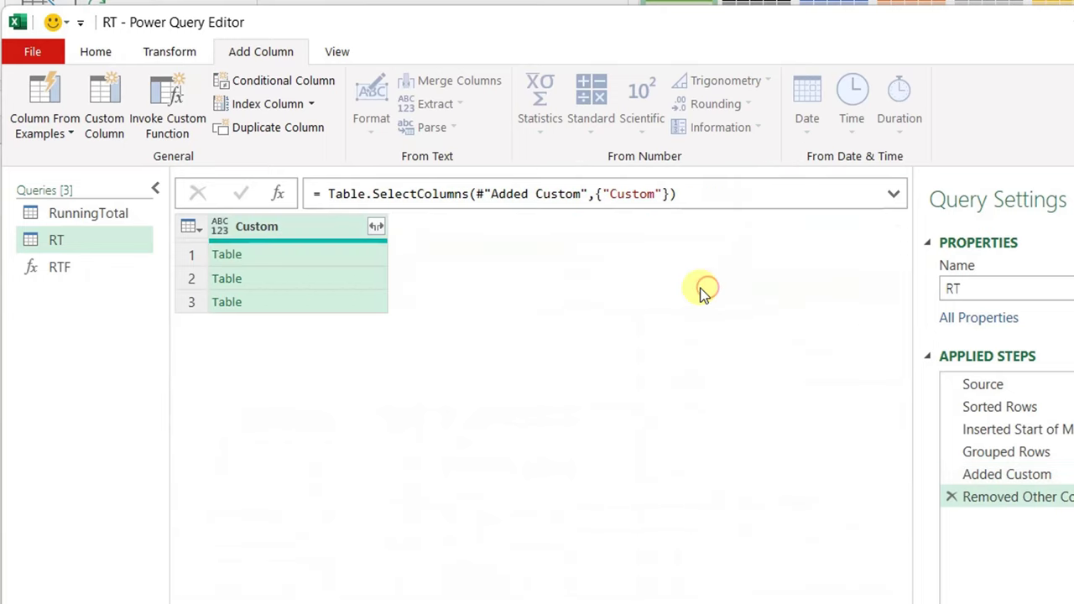
Expand the Custom column into Date, Amount and RT, excluding Start of Month and Index, without the original column name as prefix
click(375, 227)
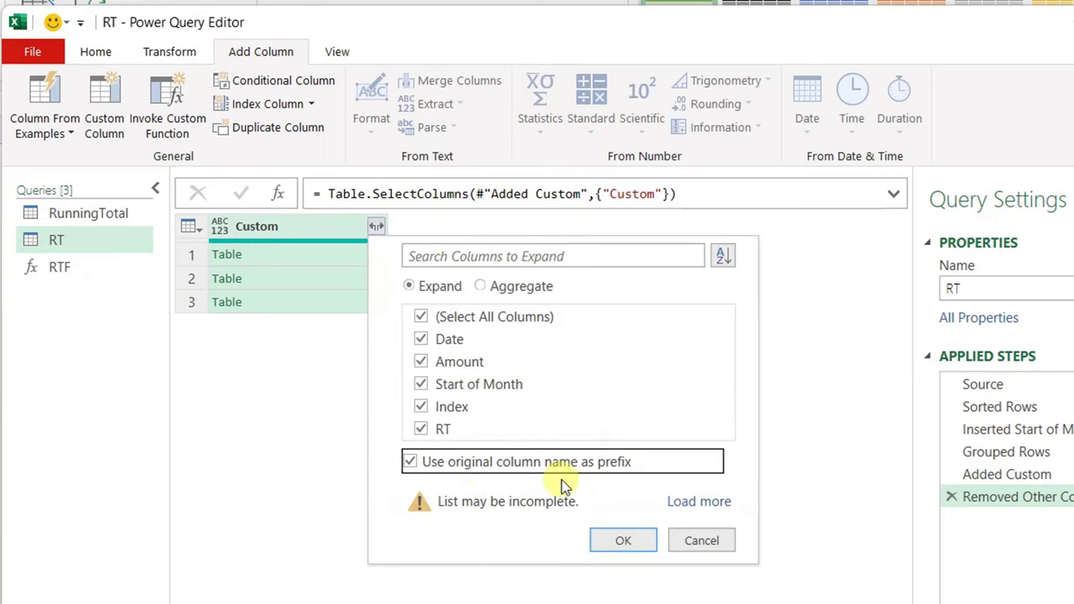
click(409, 462)
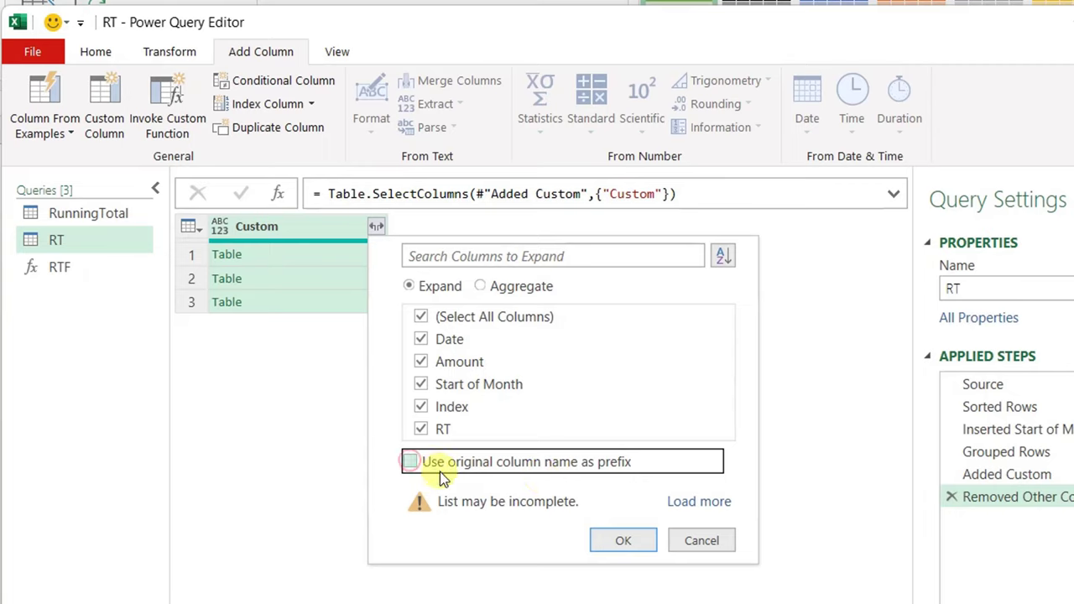
click(422, 407)
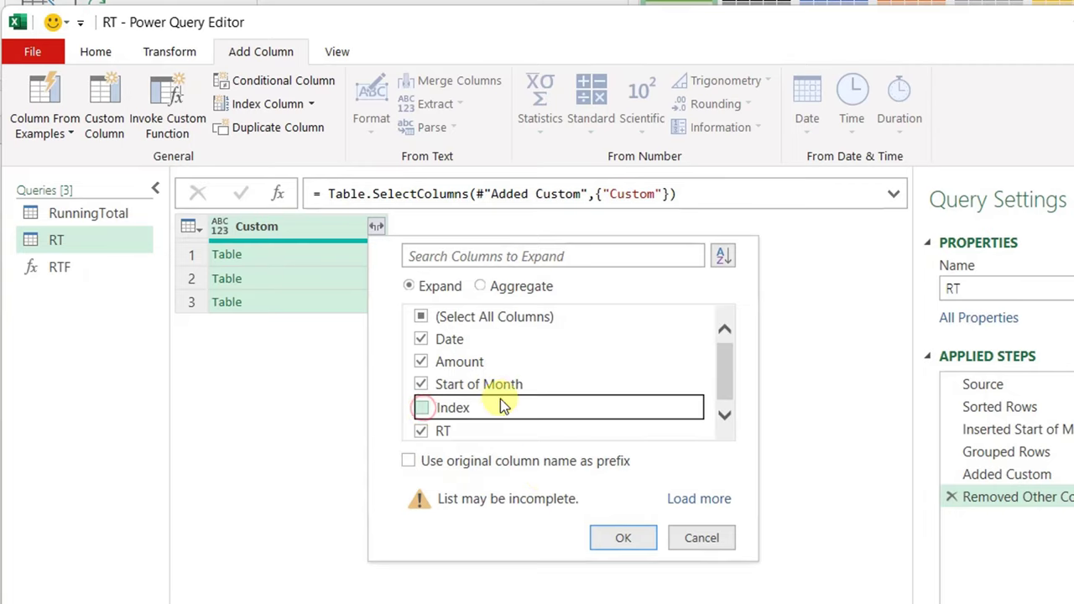
click(421, 385)
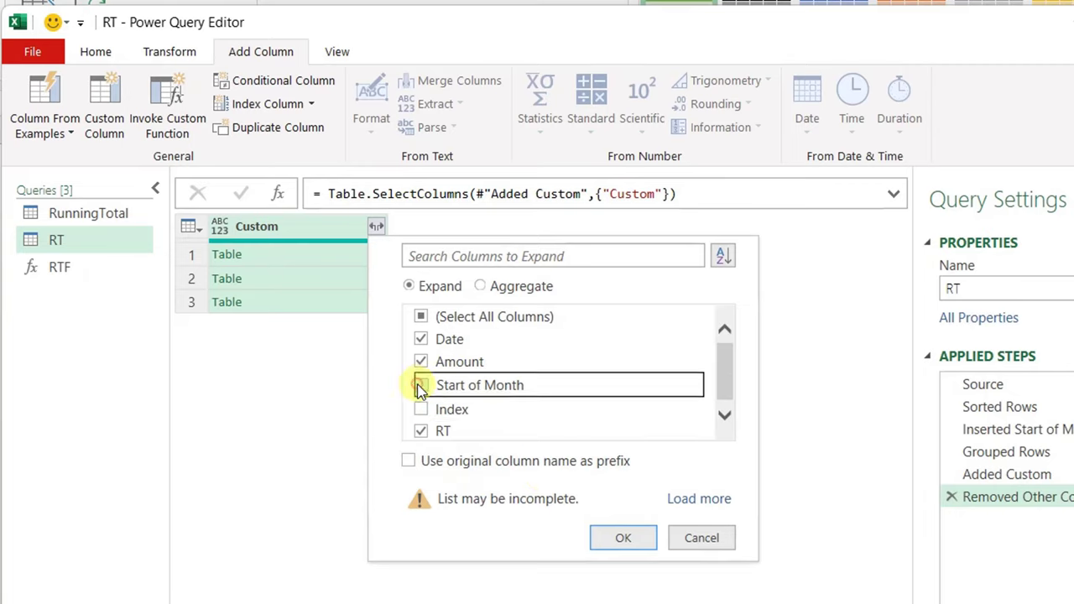
click(623, 540)
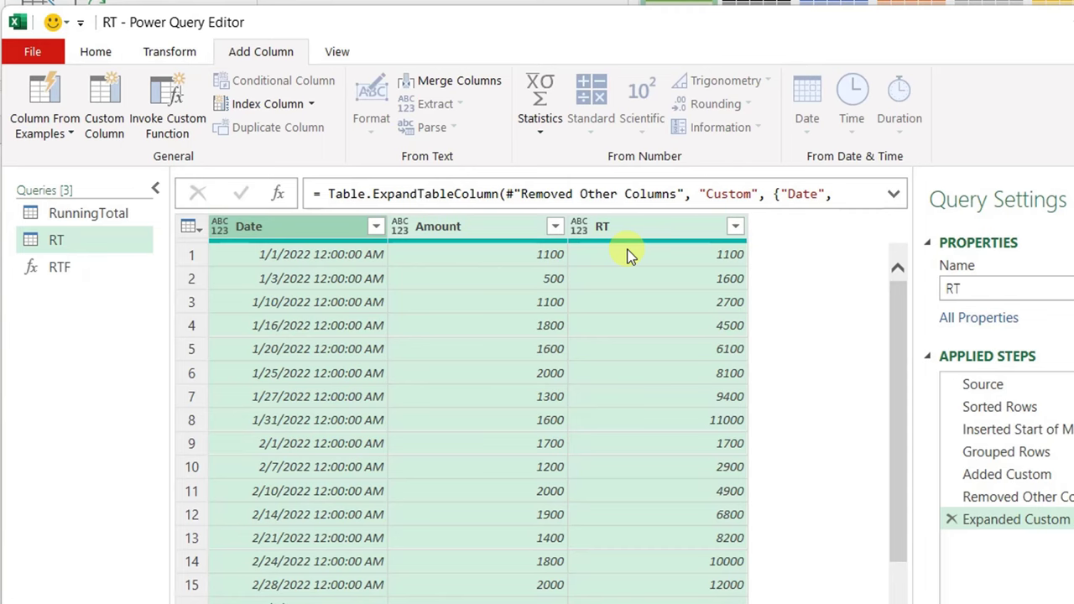
Edit the Table.ExpandTableColumn formula so that the expanded RT column is output under the name MRT
click(893, 194)
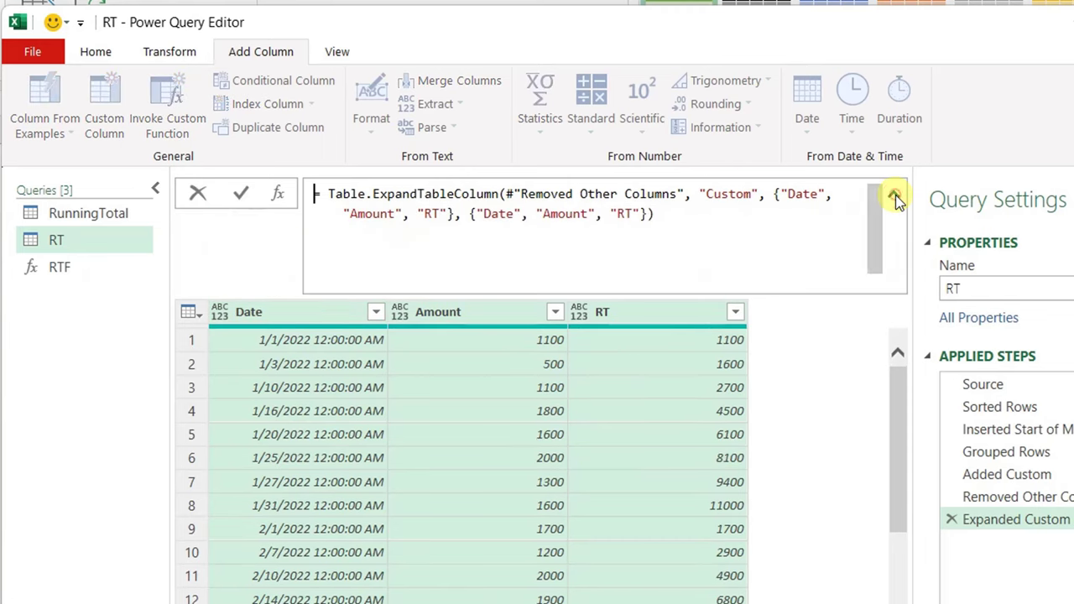
drag(774, 194, 456, 214)
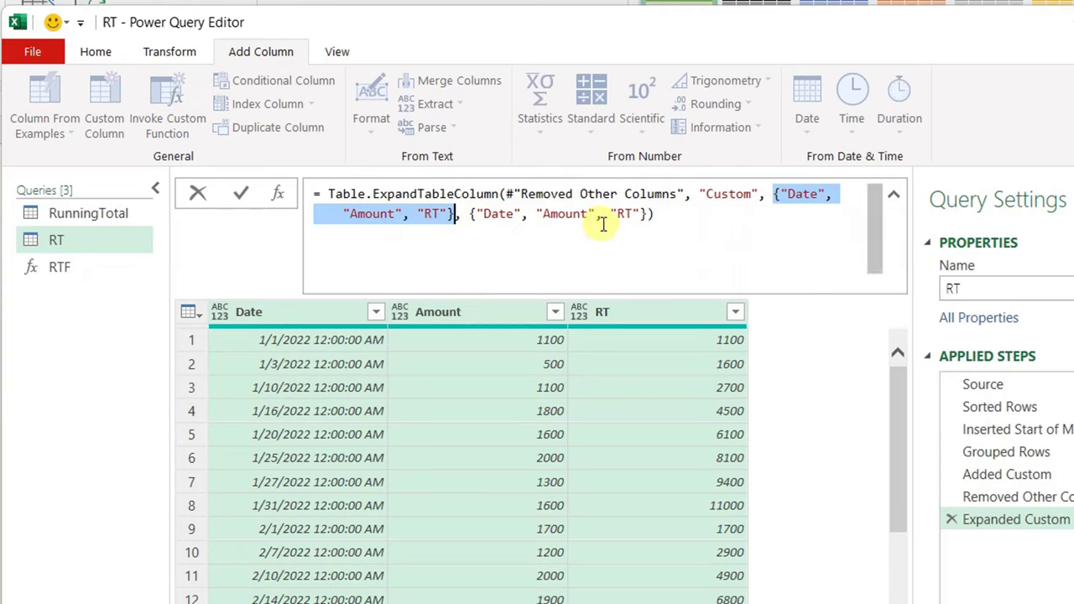
click(633, 215)
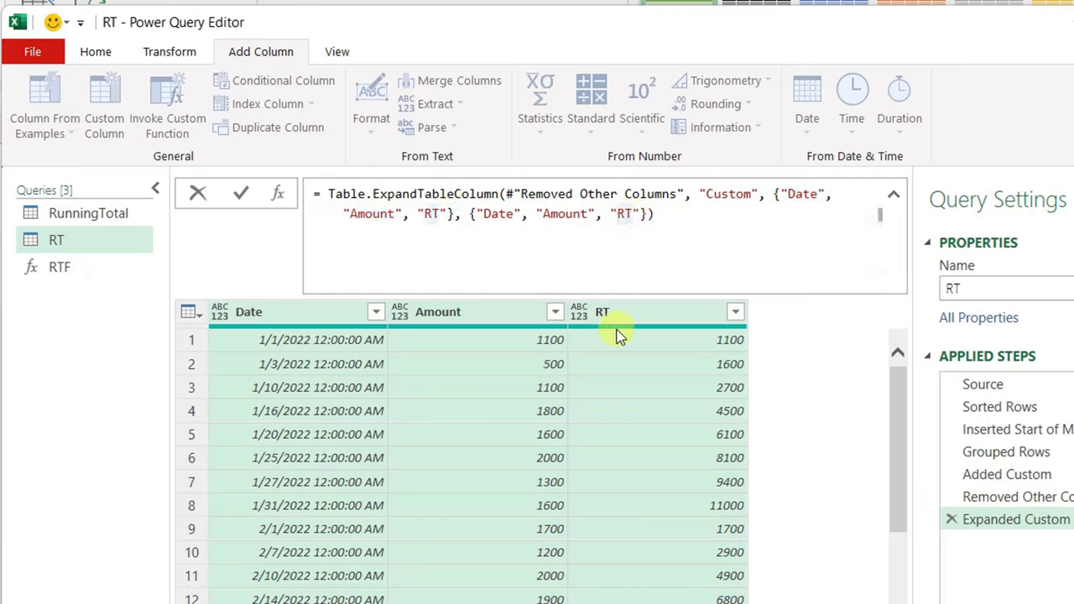
text(M)
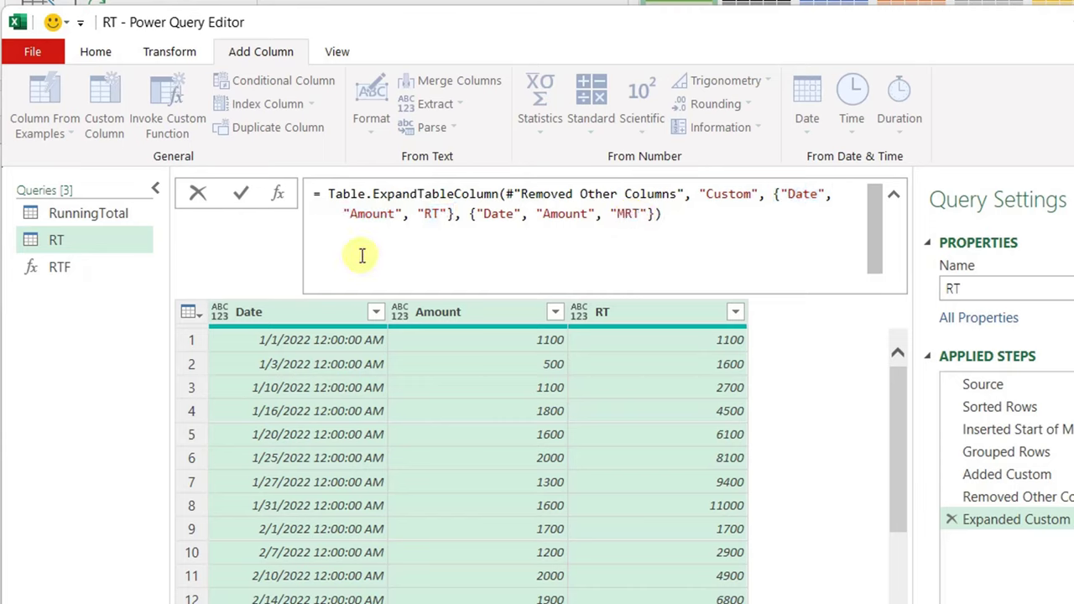
click(240, 193)
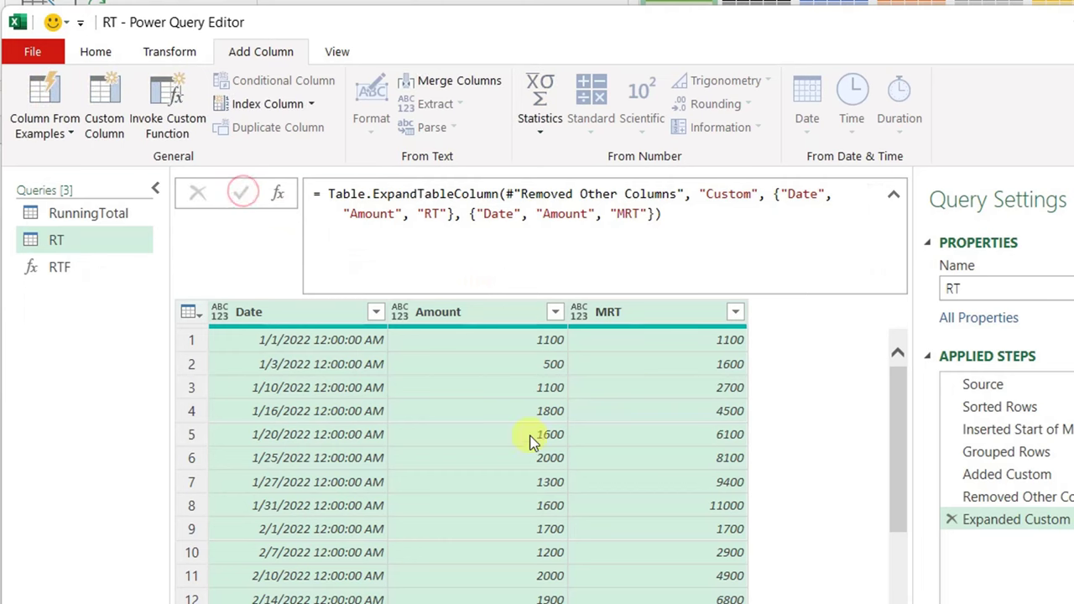
click(883, 200)
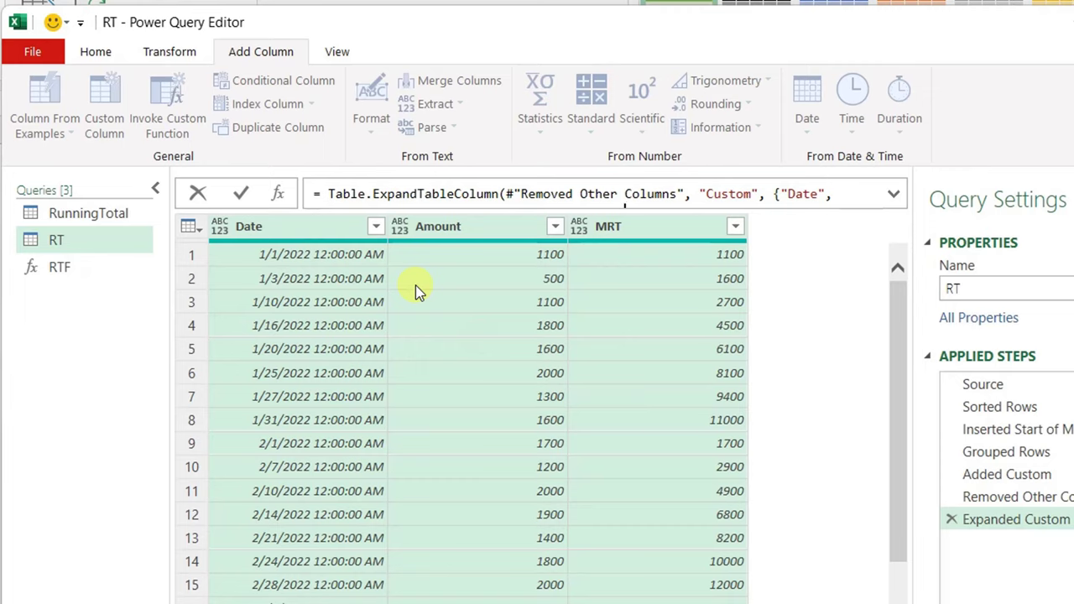
Add a new step after Expanded Custom with the formula = RTF(#"Expanded Custom") and review the overall RT column against MRT
click(279, 194)
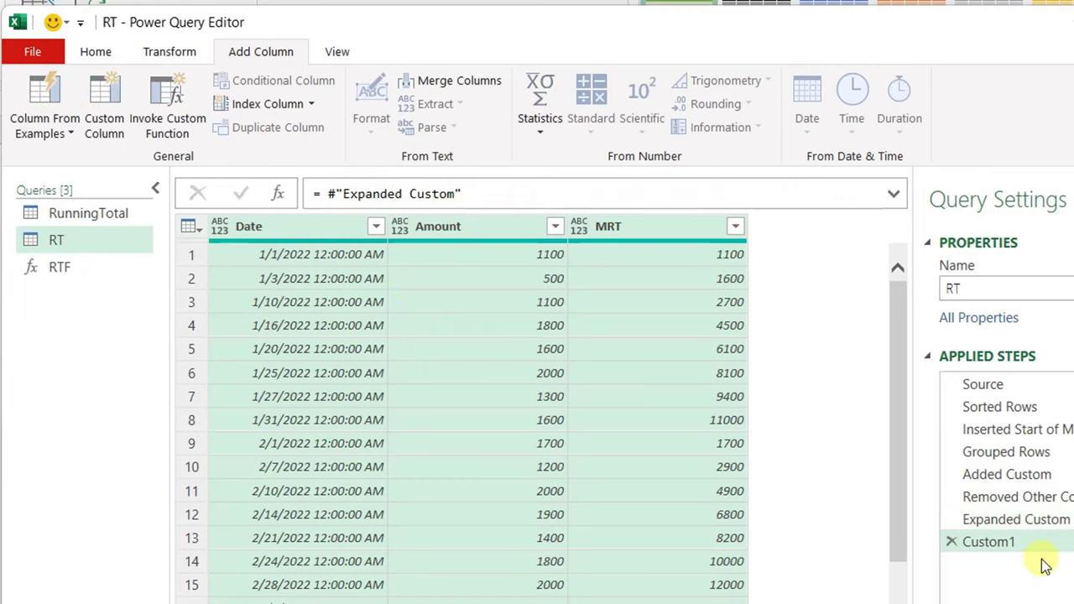
click(328, 194)
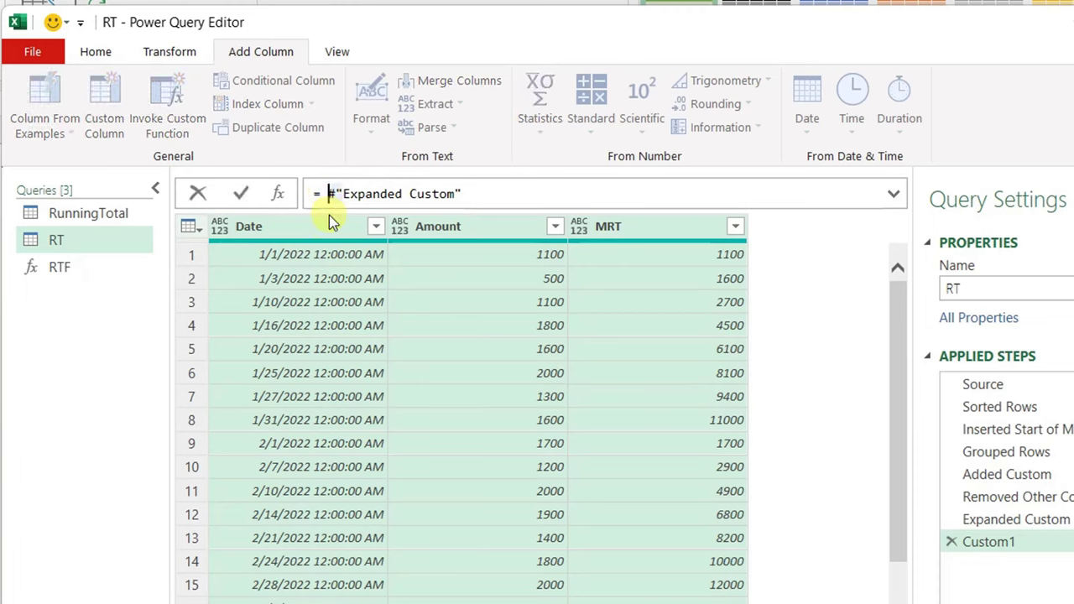
text(RTF()
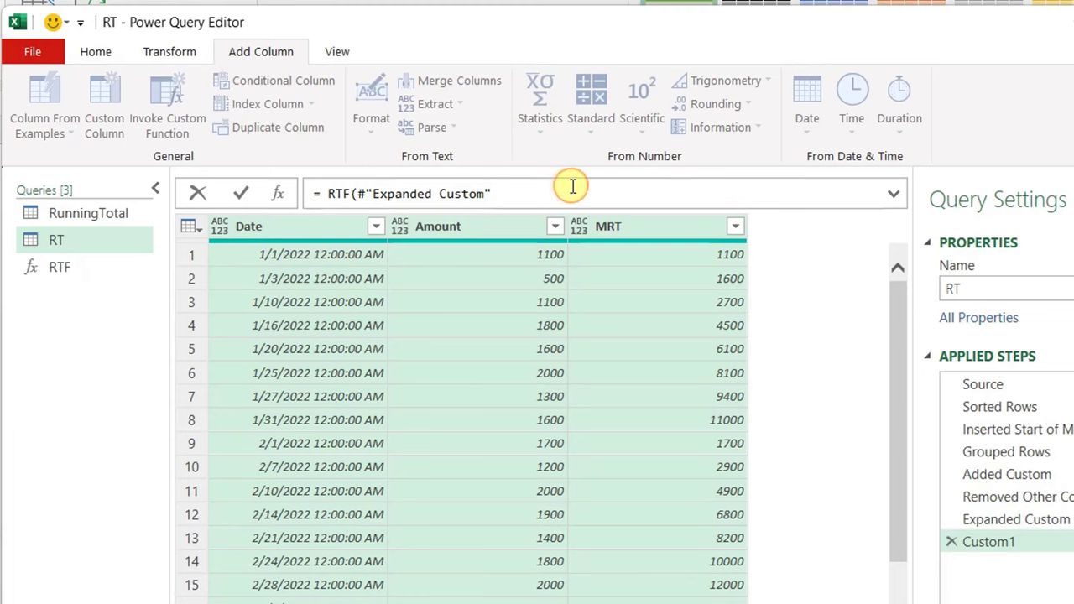
text())
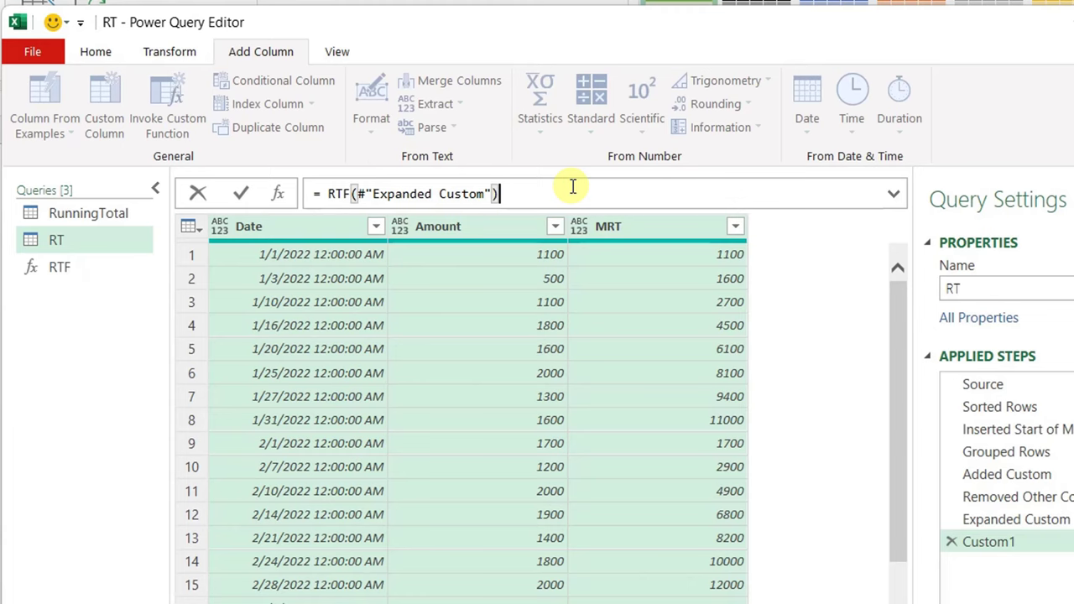
click(238, 195)
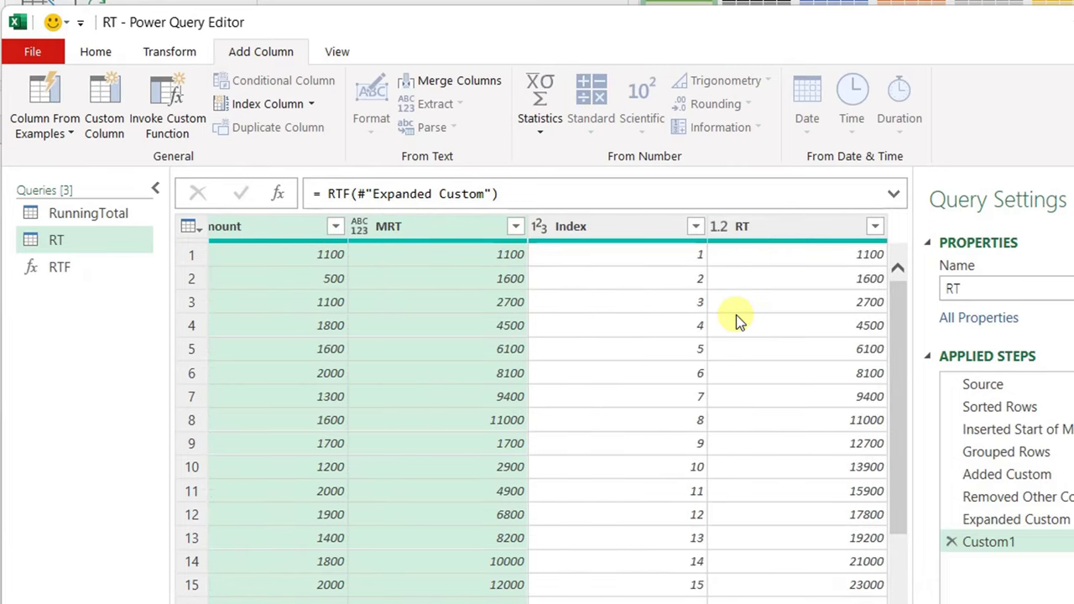
scroll(664, 395, down, 3)
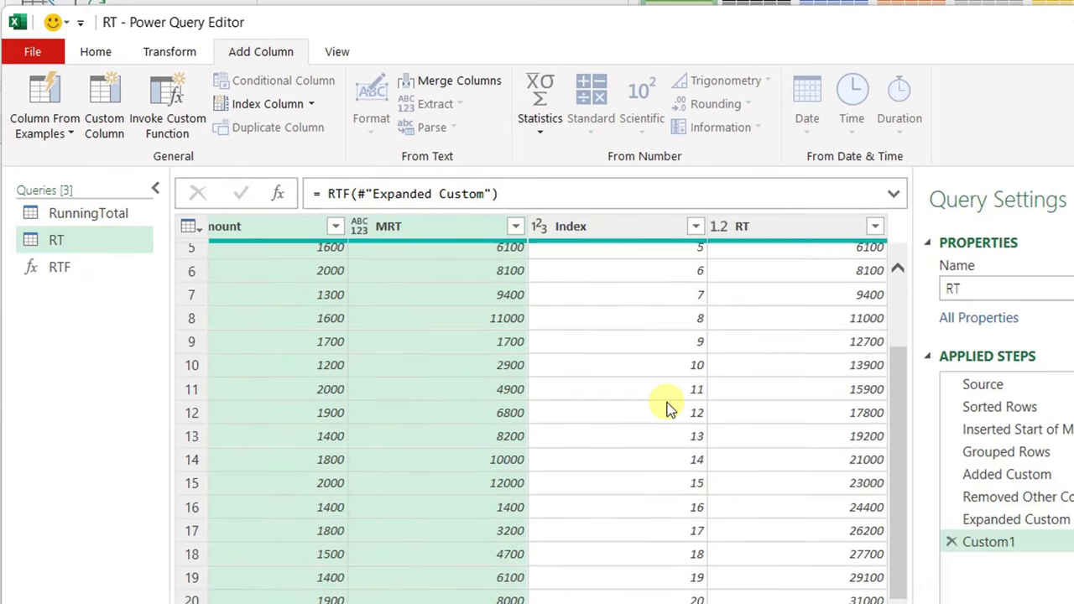
scroll(669, 401, up, 3)
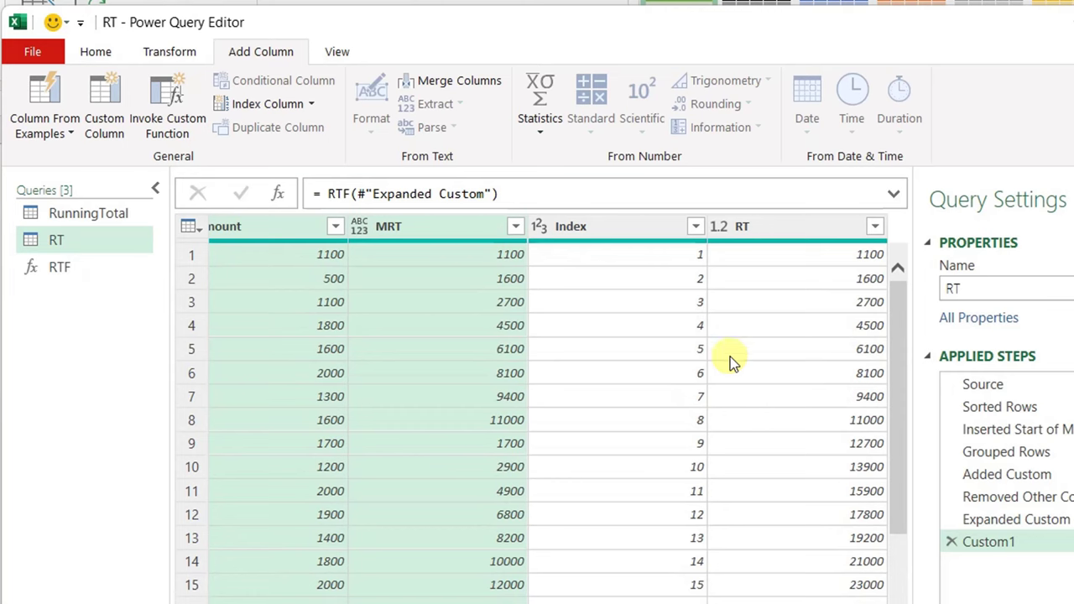
scroll(731, 360, down, 3)
scroll(730, 359, up, 3)
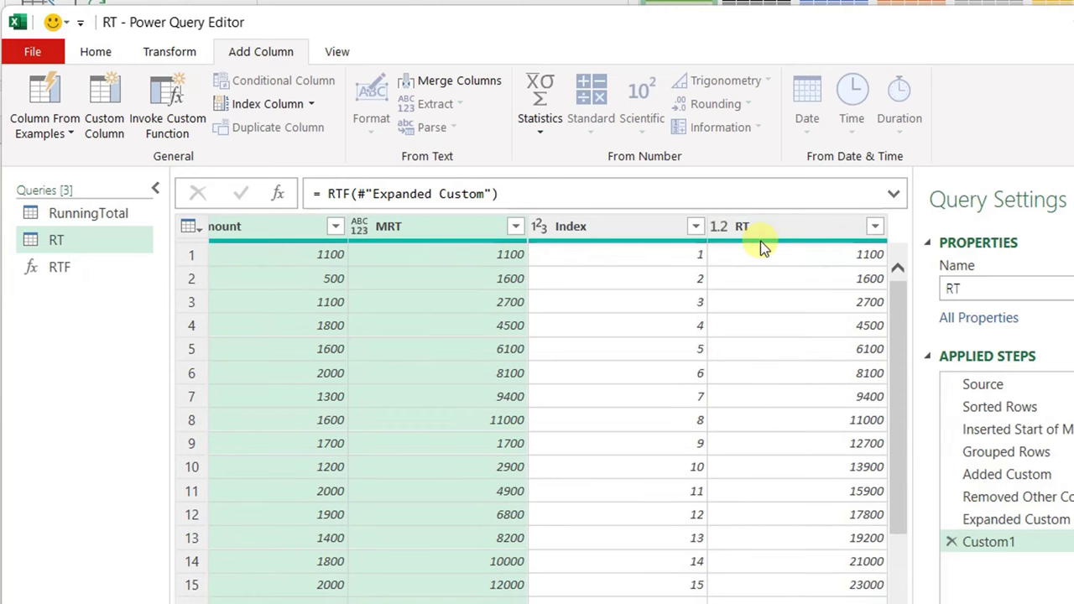
mouse_move(760, 241)
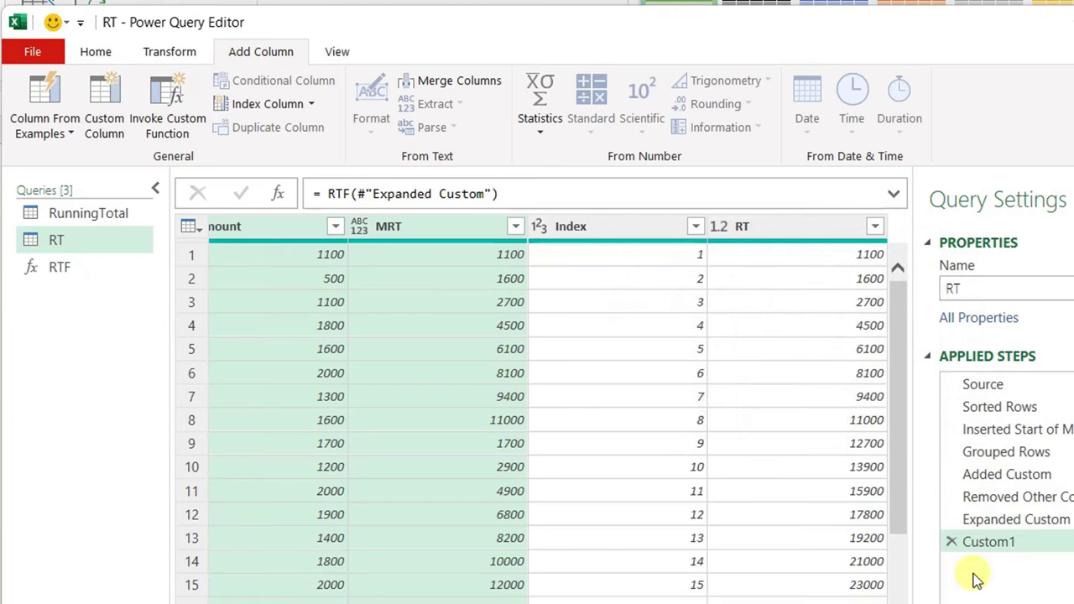
Rename the applied step Custom1 as RT and the Added Custom step as MRT
right_click(1014, 546)
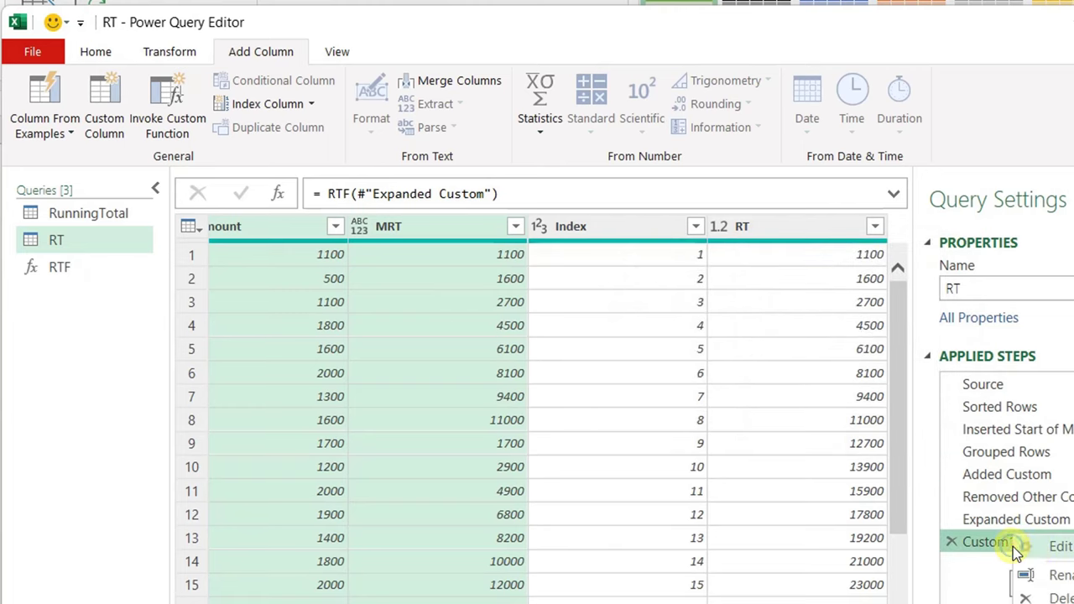
click(1045, 578)
text(RT)
key(Return)
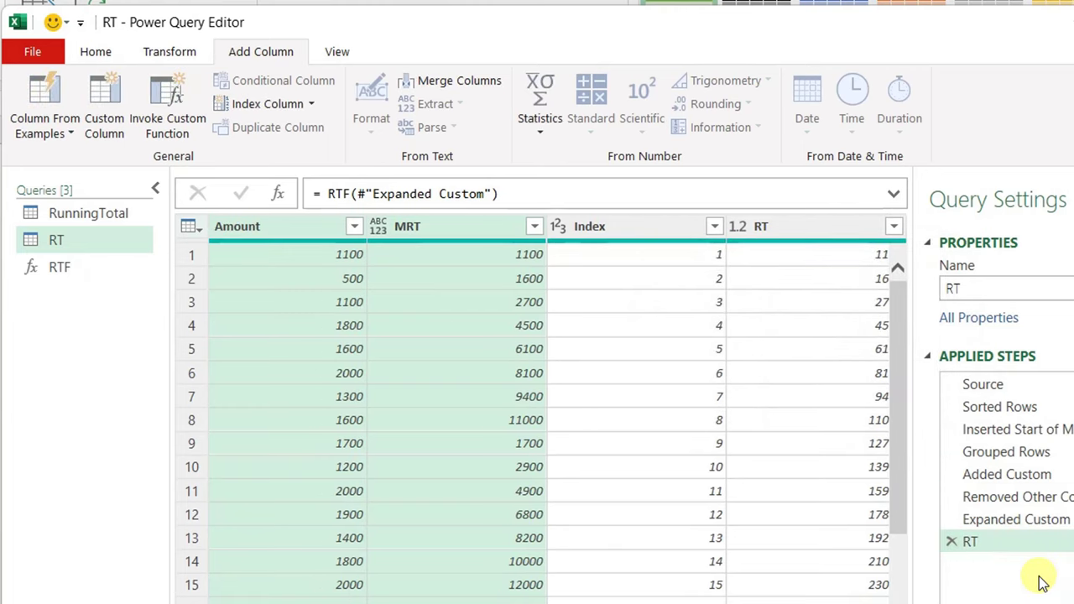
click(1018, 475)
key(F2)
text(MRT)
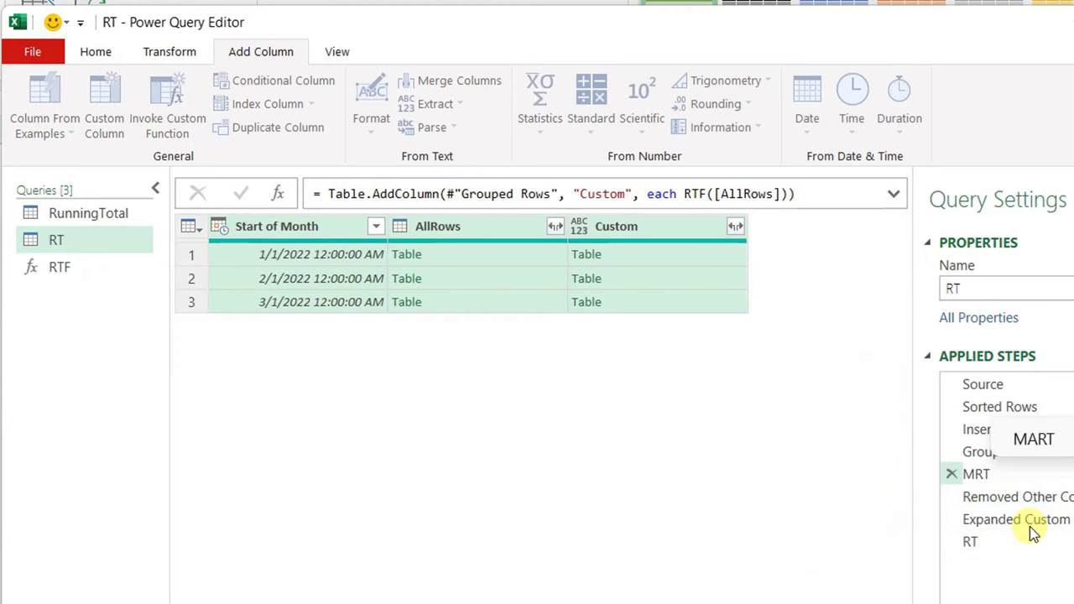
key(Return)
From the final RT step, keep only the Date, Amount, RT and MRT columns, in that order, removing the others
click(999, 541)
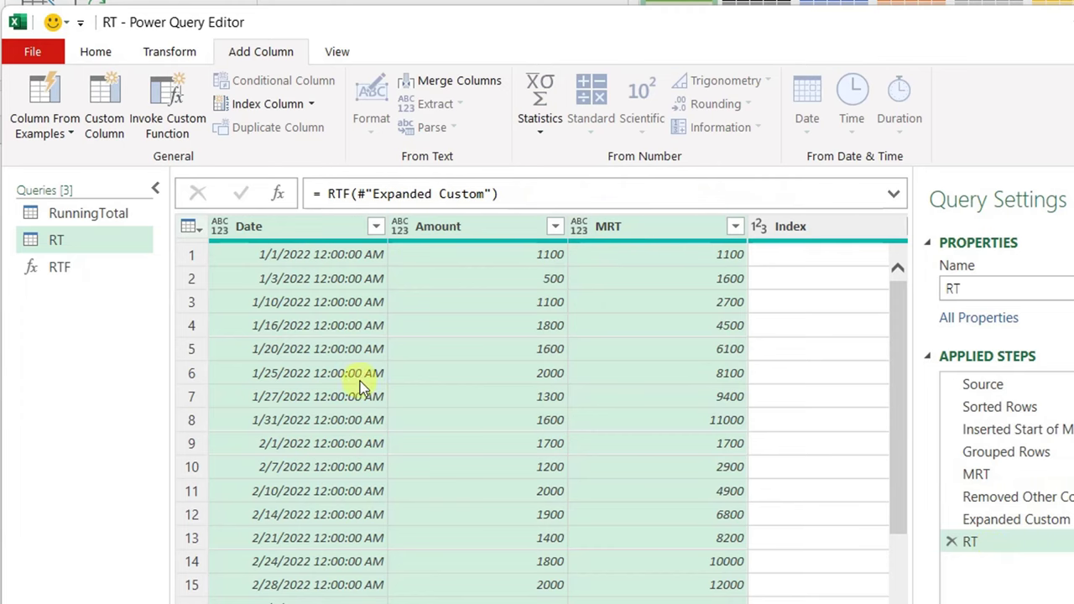
click(282, 227)
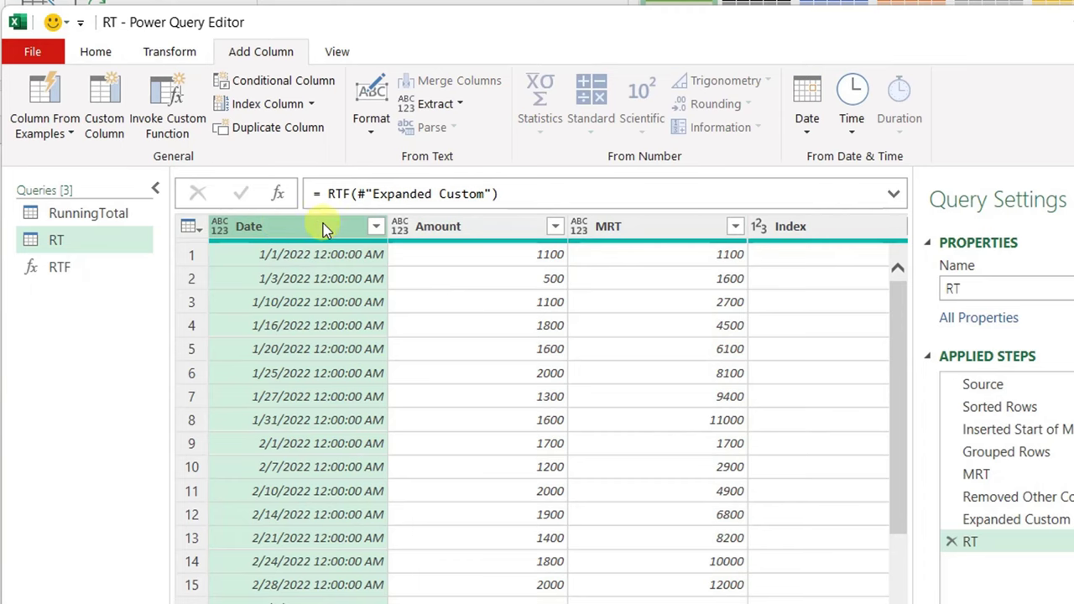
shift+click(432, 225)
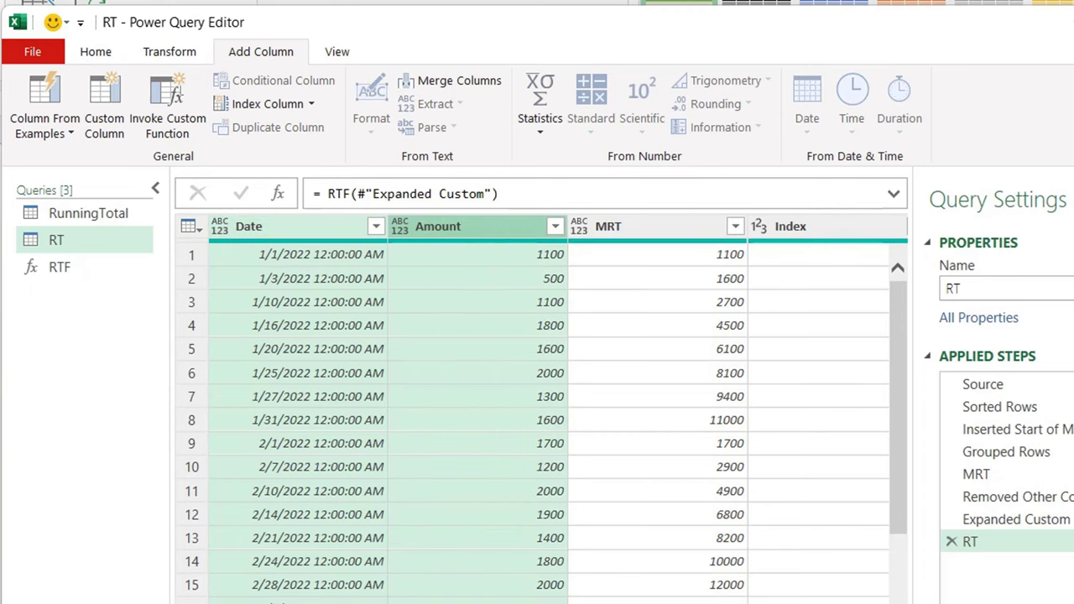
scroll(671, 378, right, 5)
ctrl+click(789, 224)
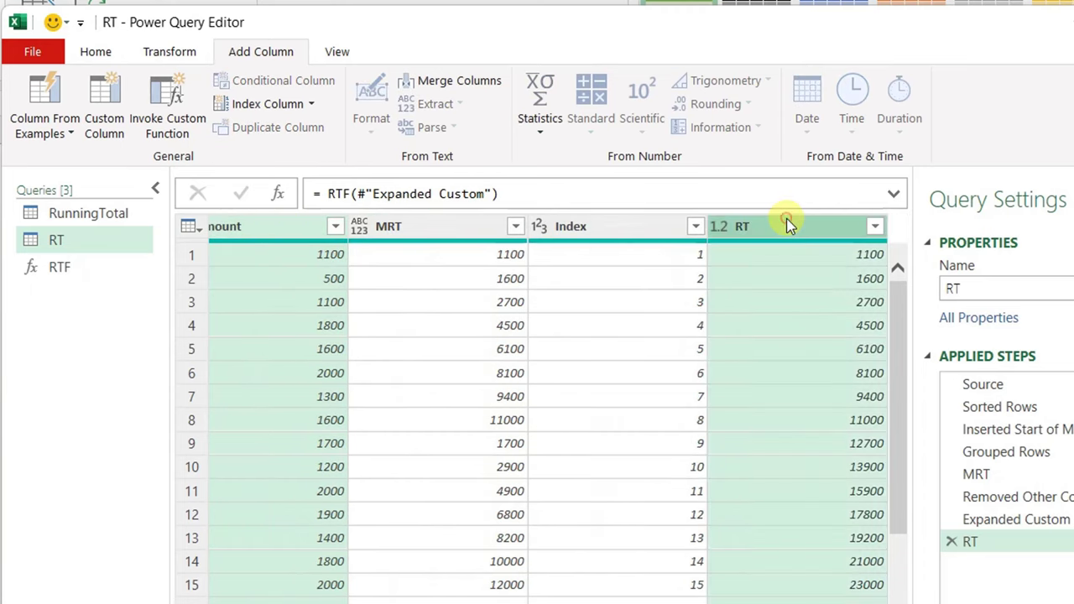
ctrl+click(415, 227)
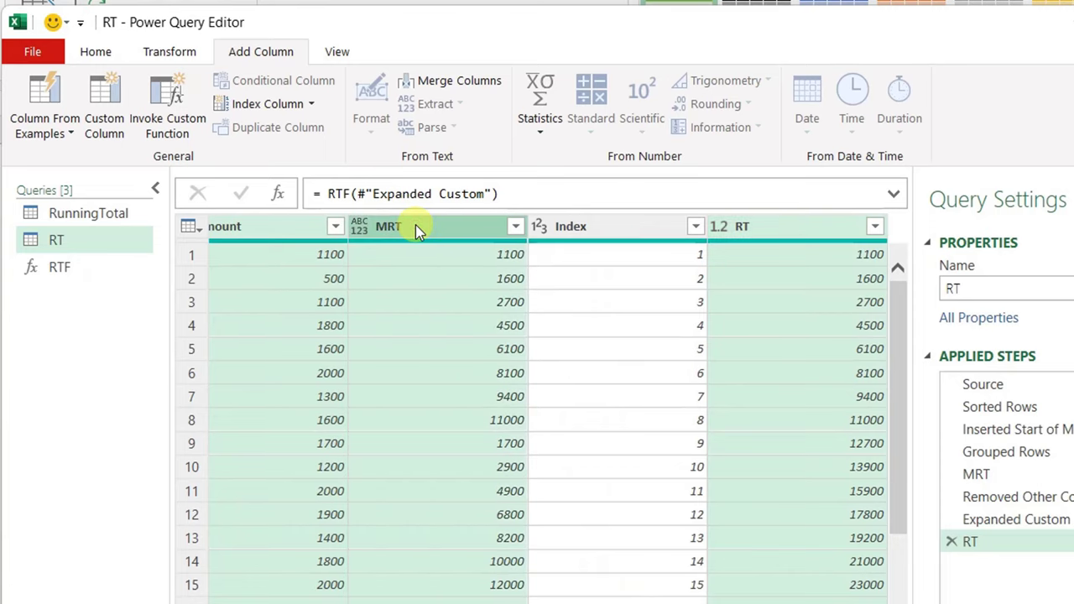
right_click(415, 225)
click(468, 289)
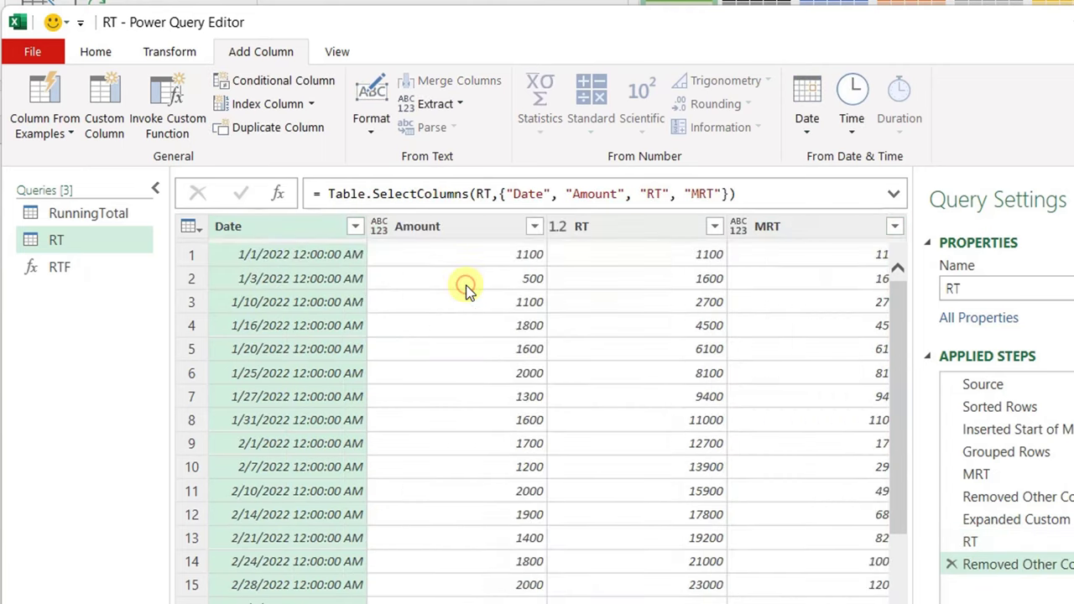
Detect the data types of all four columns, then set the Date column's type to Date, replacing the current conversion
shift+click(796, 231)
click(202, 52)
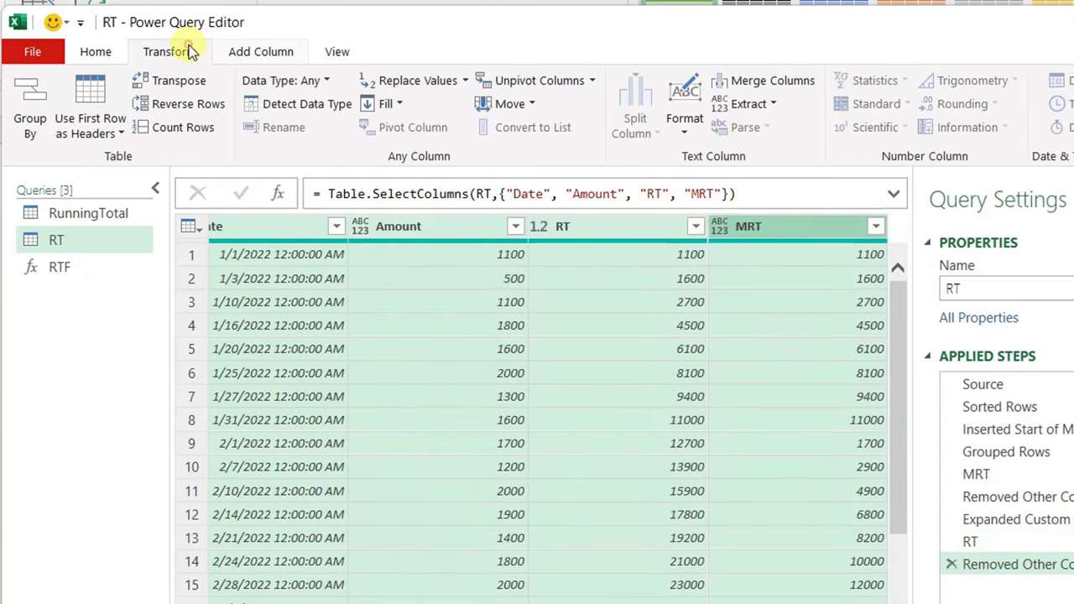
click(280, 109)
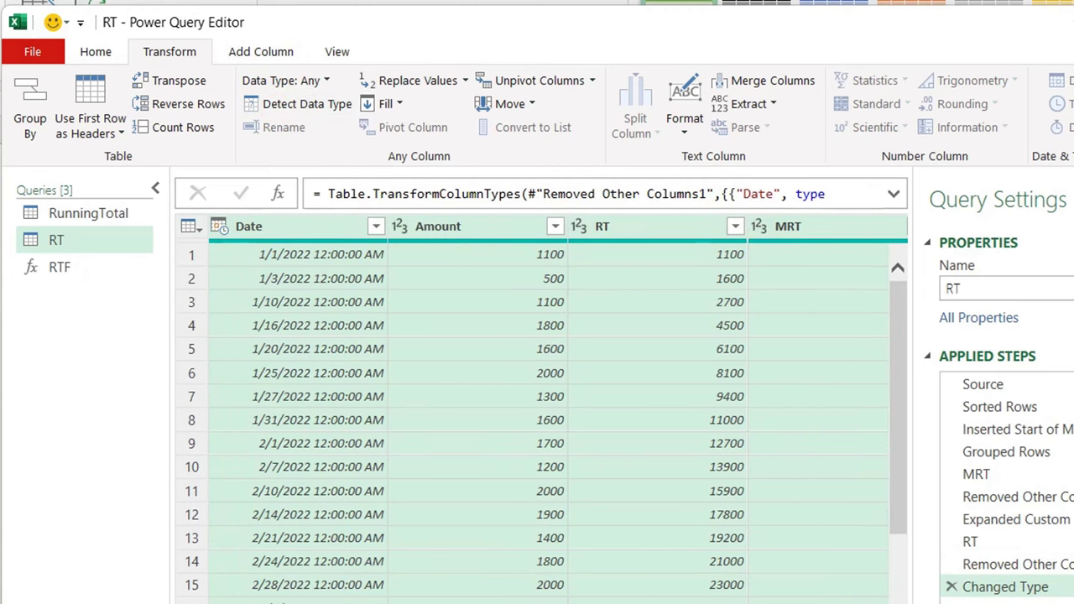
click(219, 227)
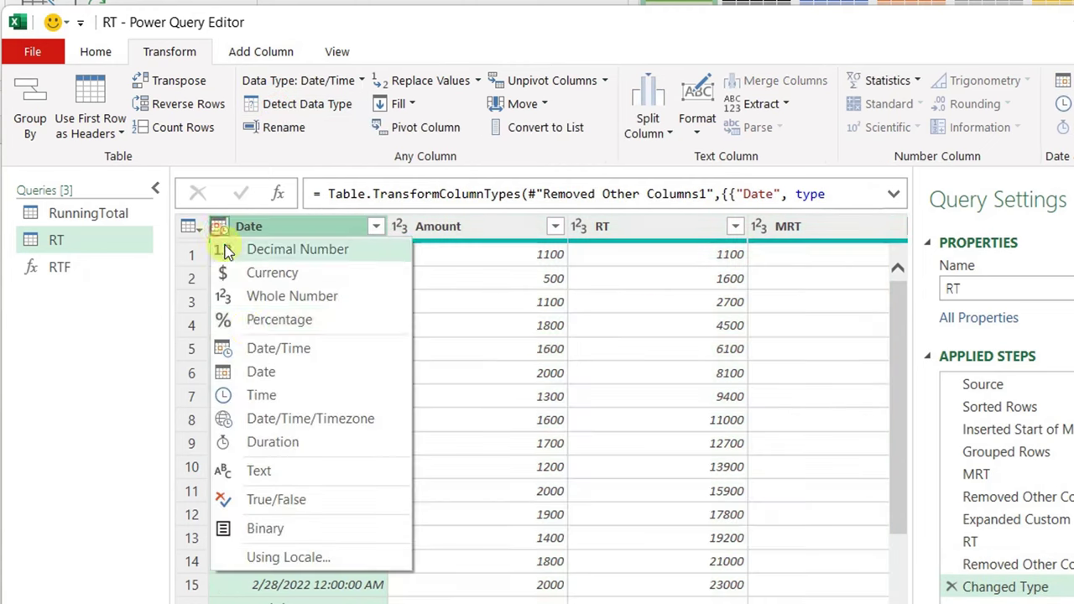
click(248, 371)
click(453, 412)
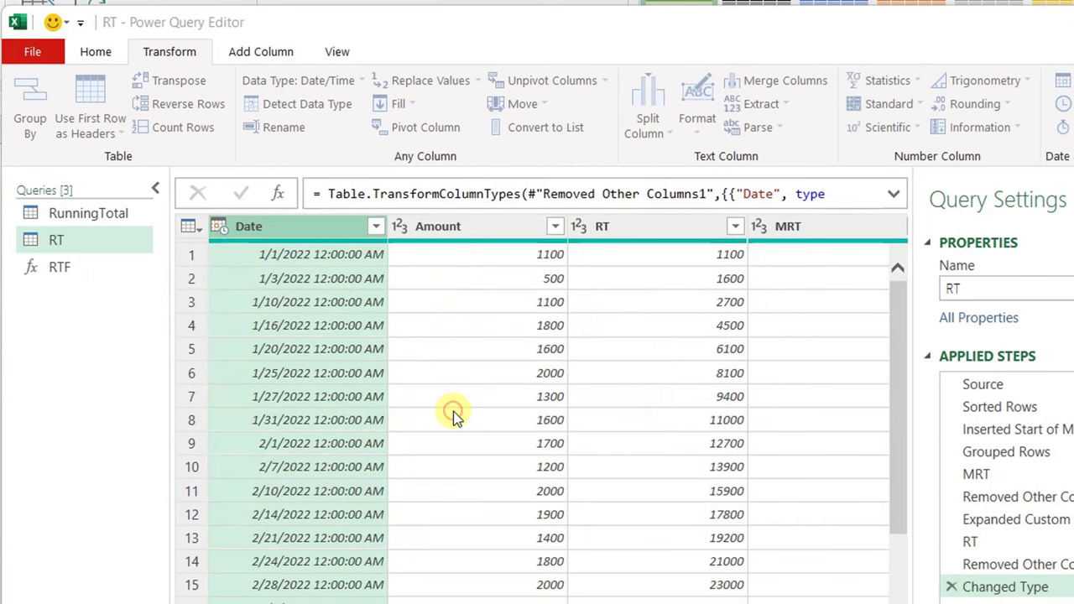
Close the query editor and load the RT query as a table into the existing RunningTotal worksheet at cell M3
click(105, 54)
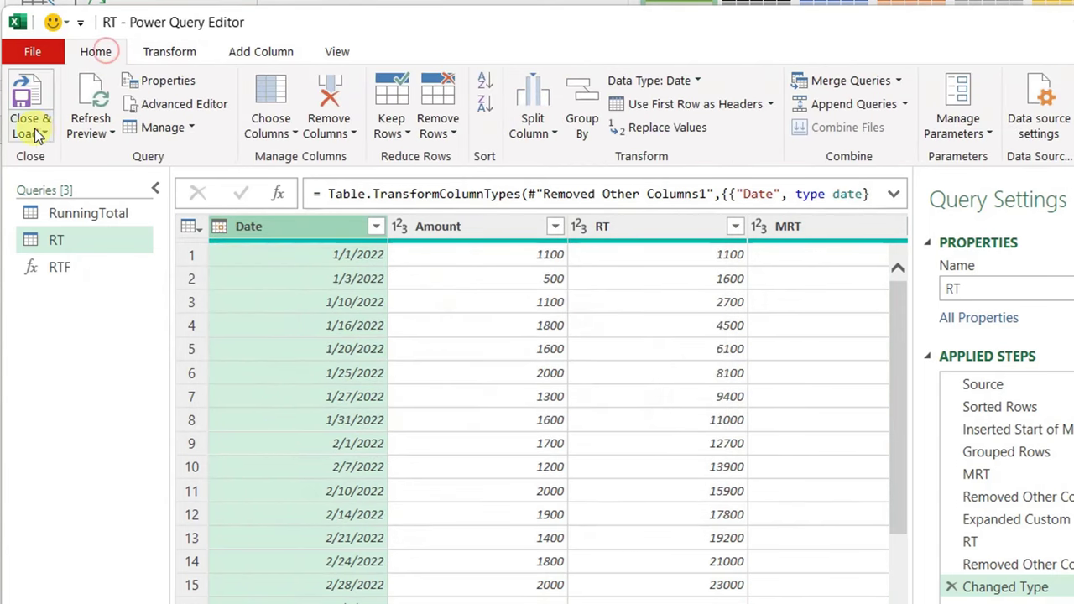
click(28, 130)
click(75, 180)
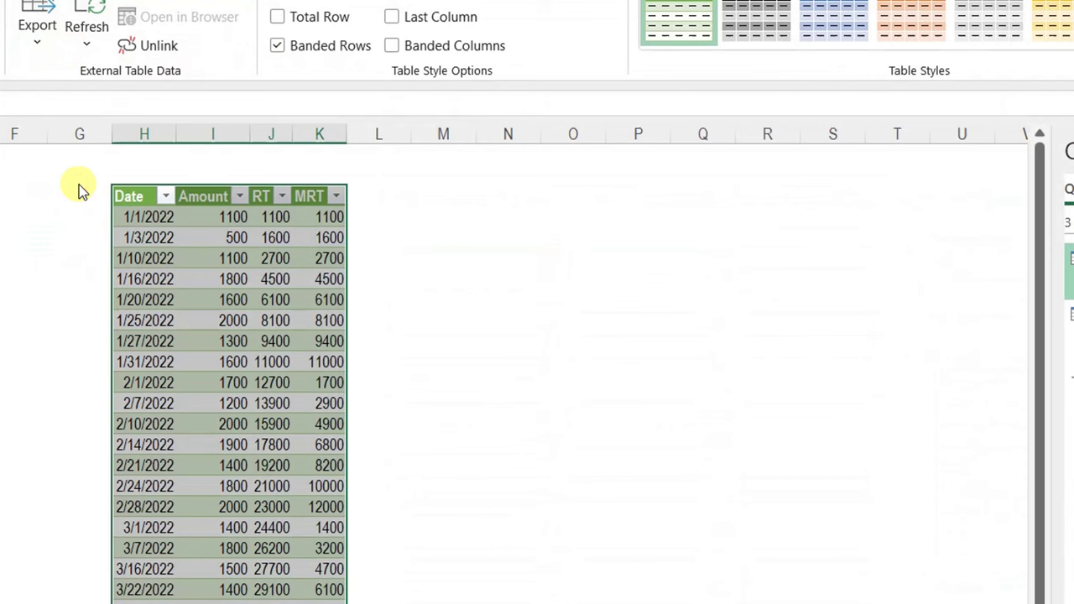
click(208, 511)
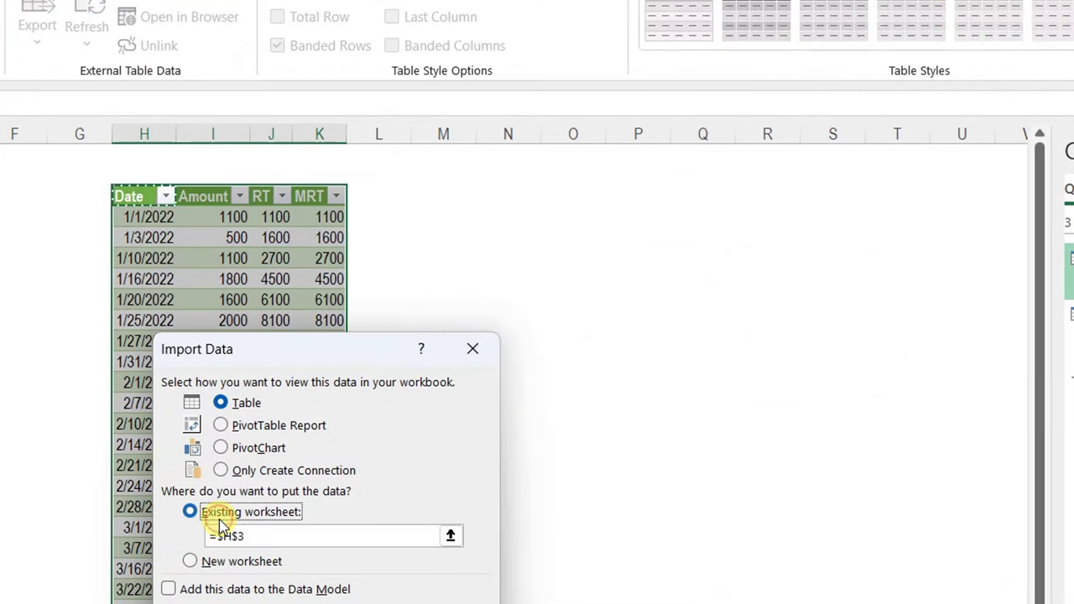
click(443, 196)
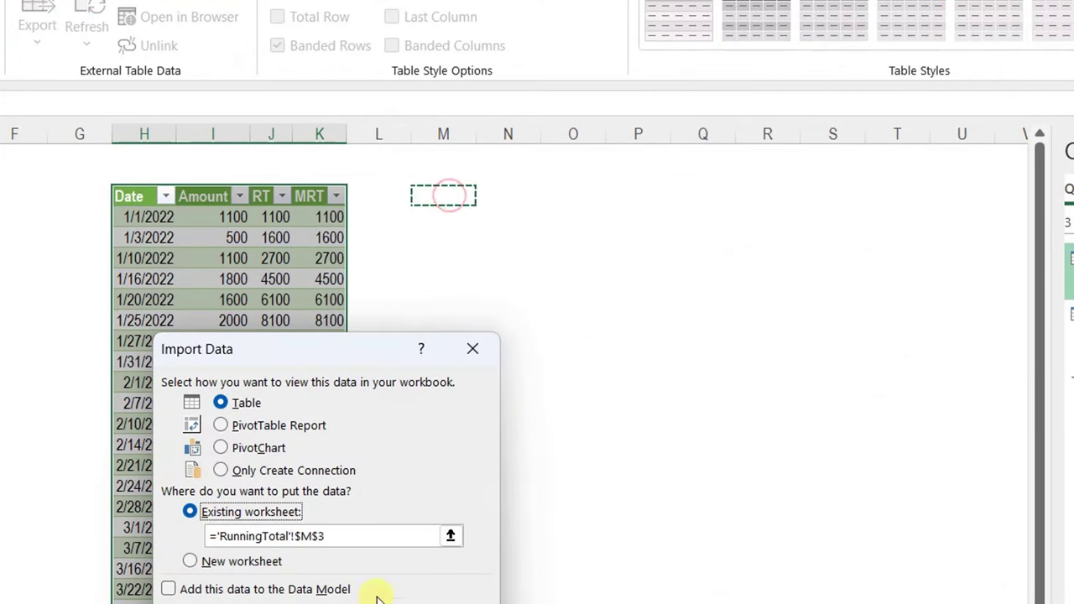
click(337, 603)
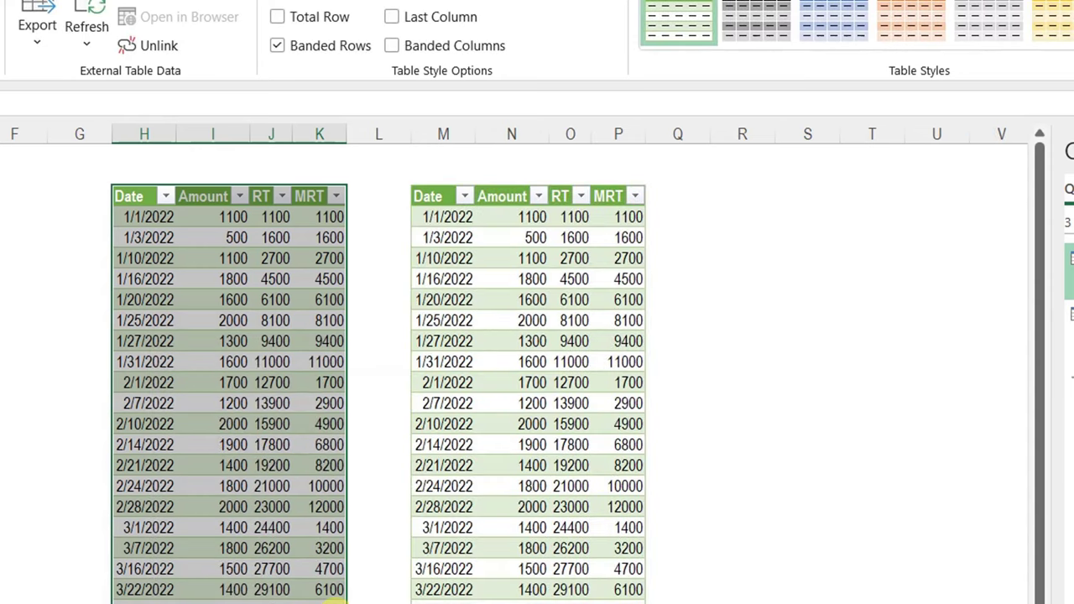